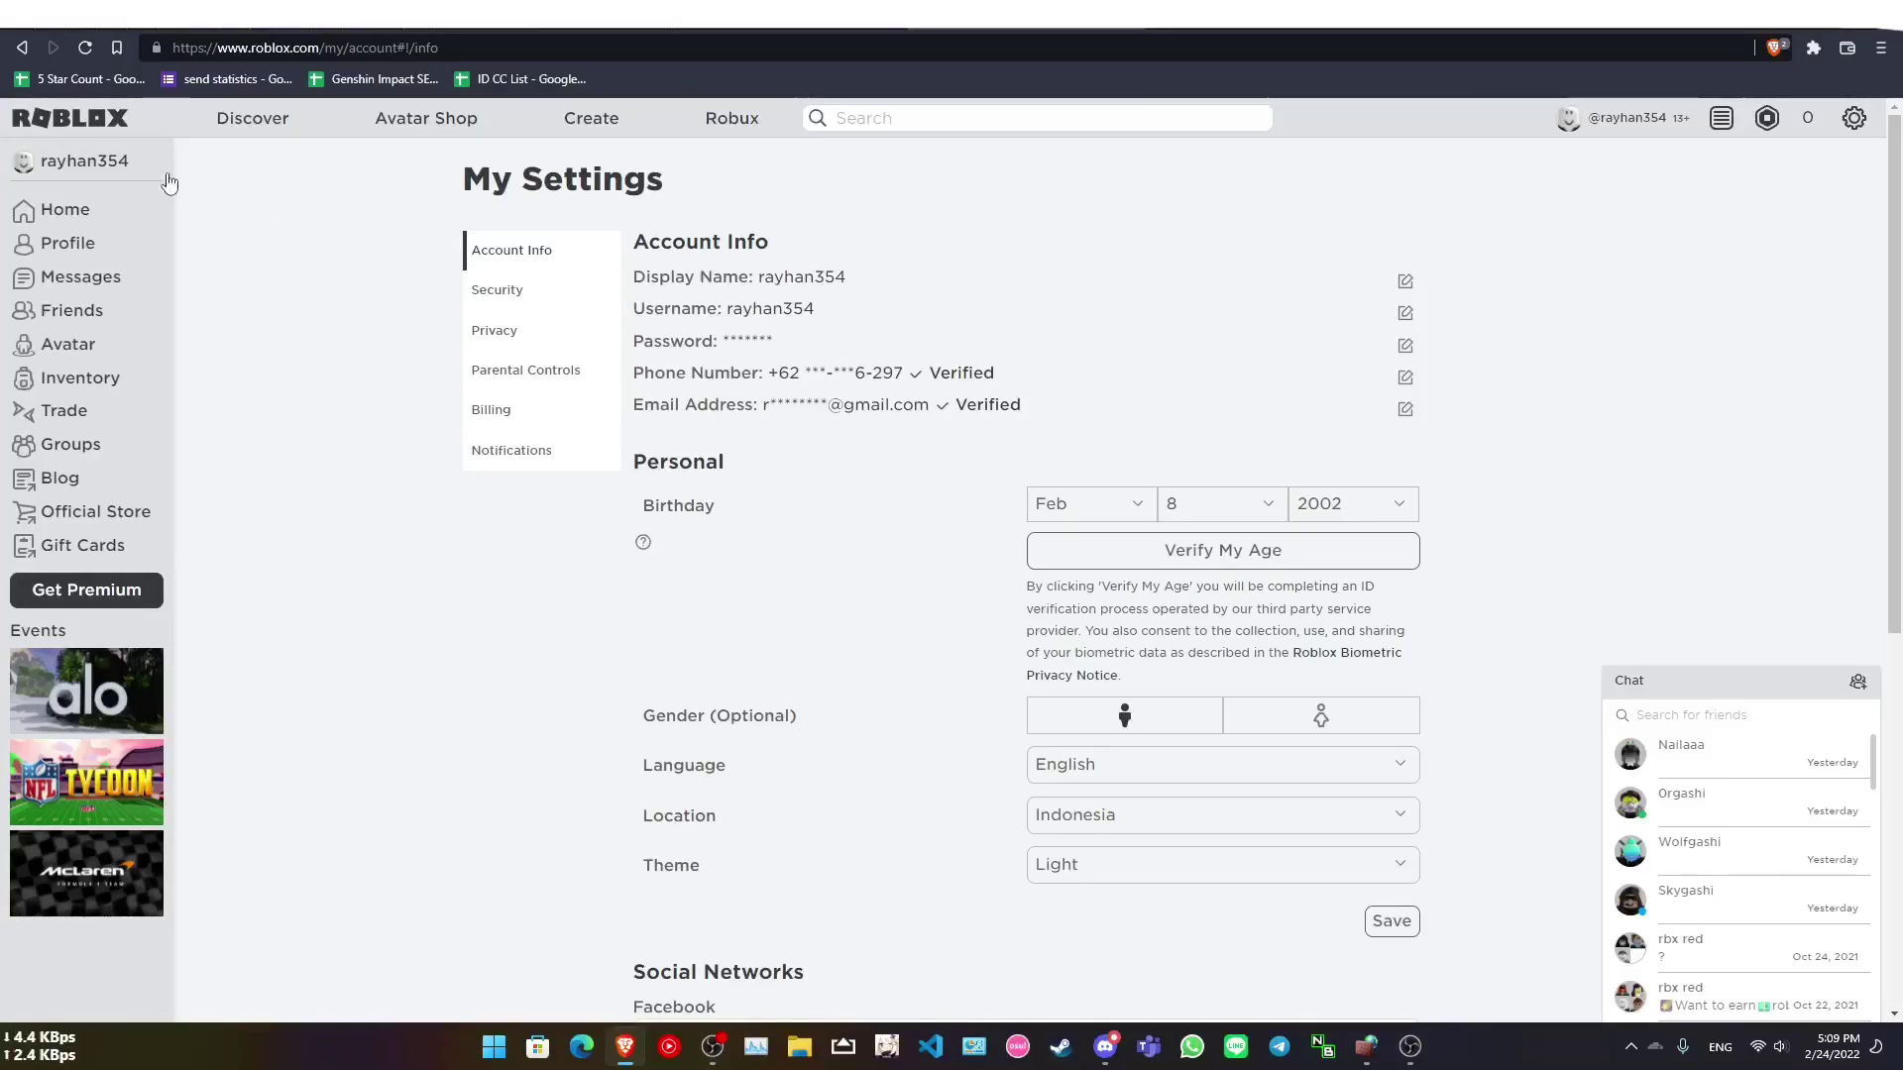
Go from the Roblox home page to the RoBeats game page and press Play.
{"action": "left_click", "coordinate": [44, 115]}
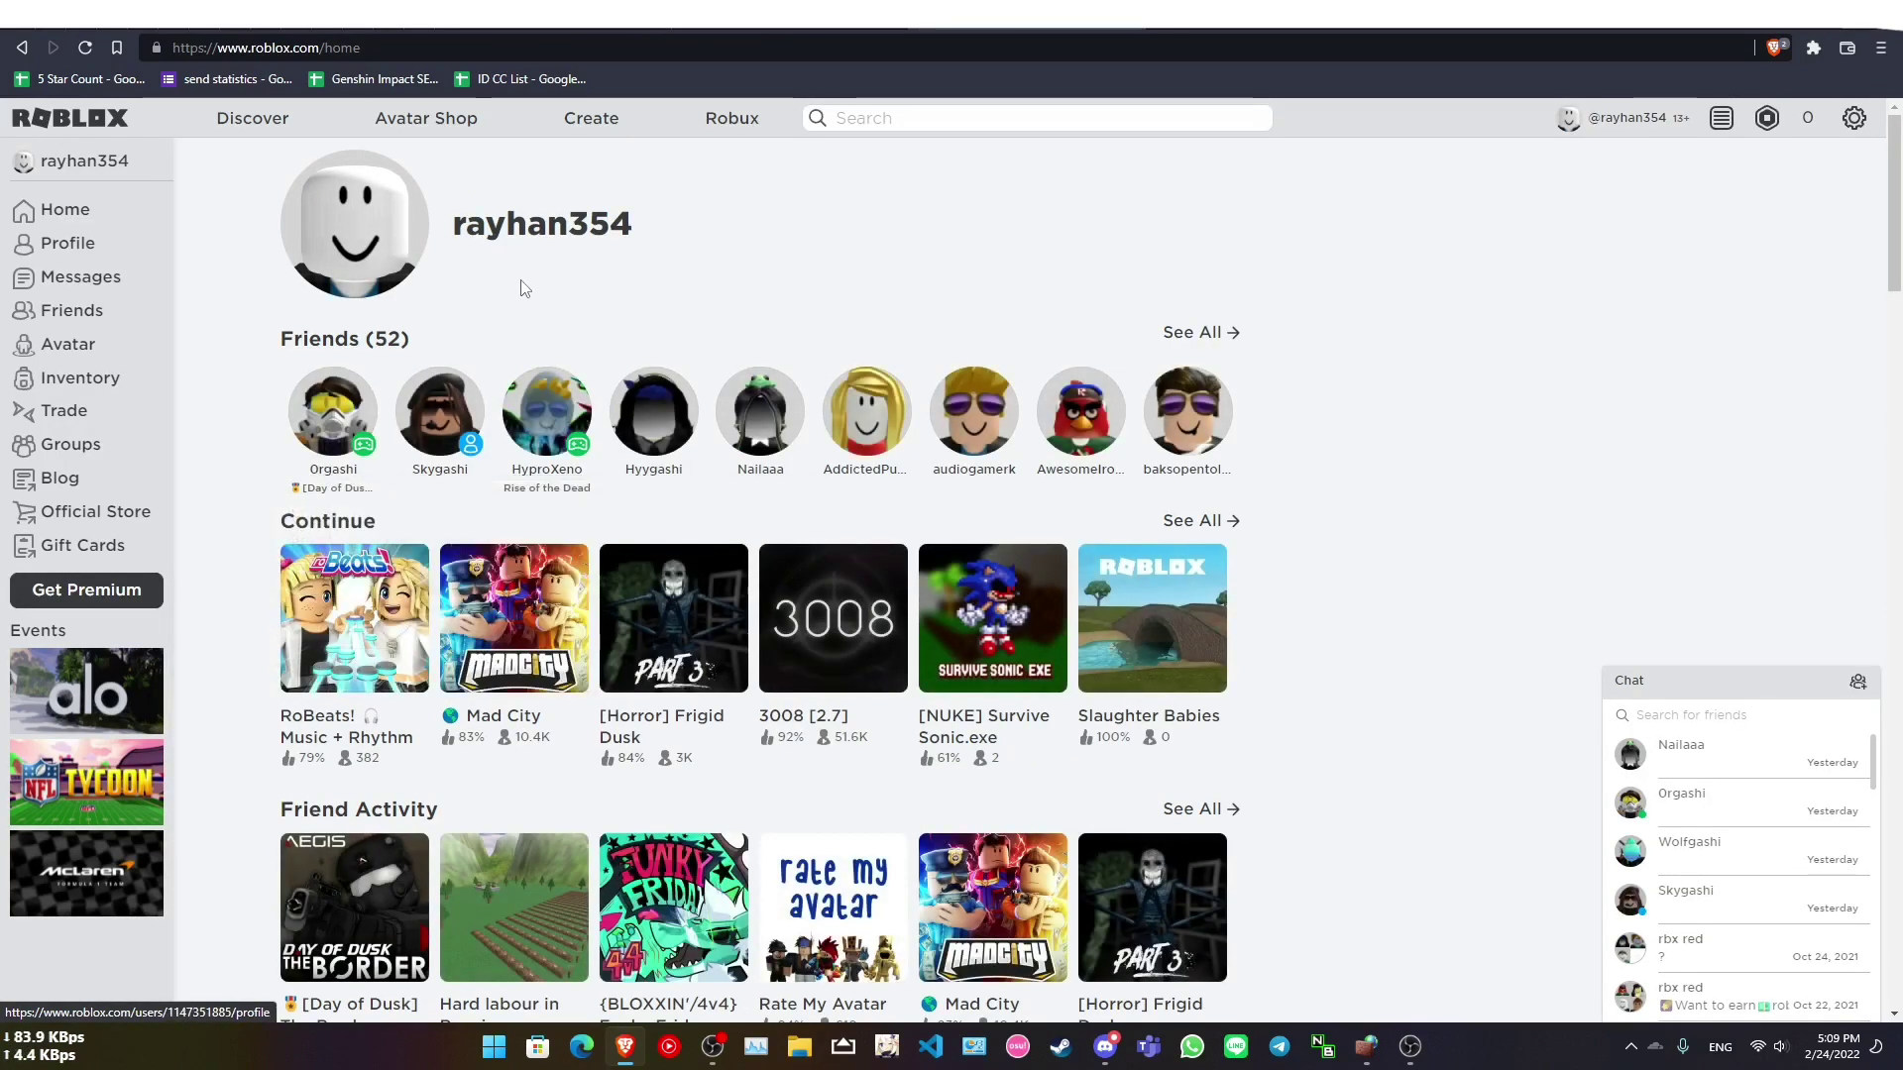
{"action": "left_click", "coordinate": [339, 611]}
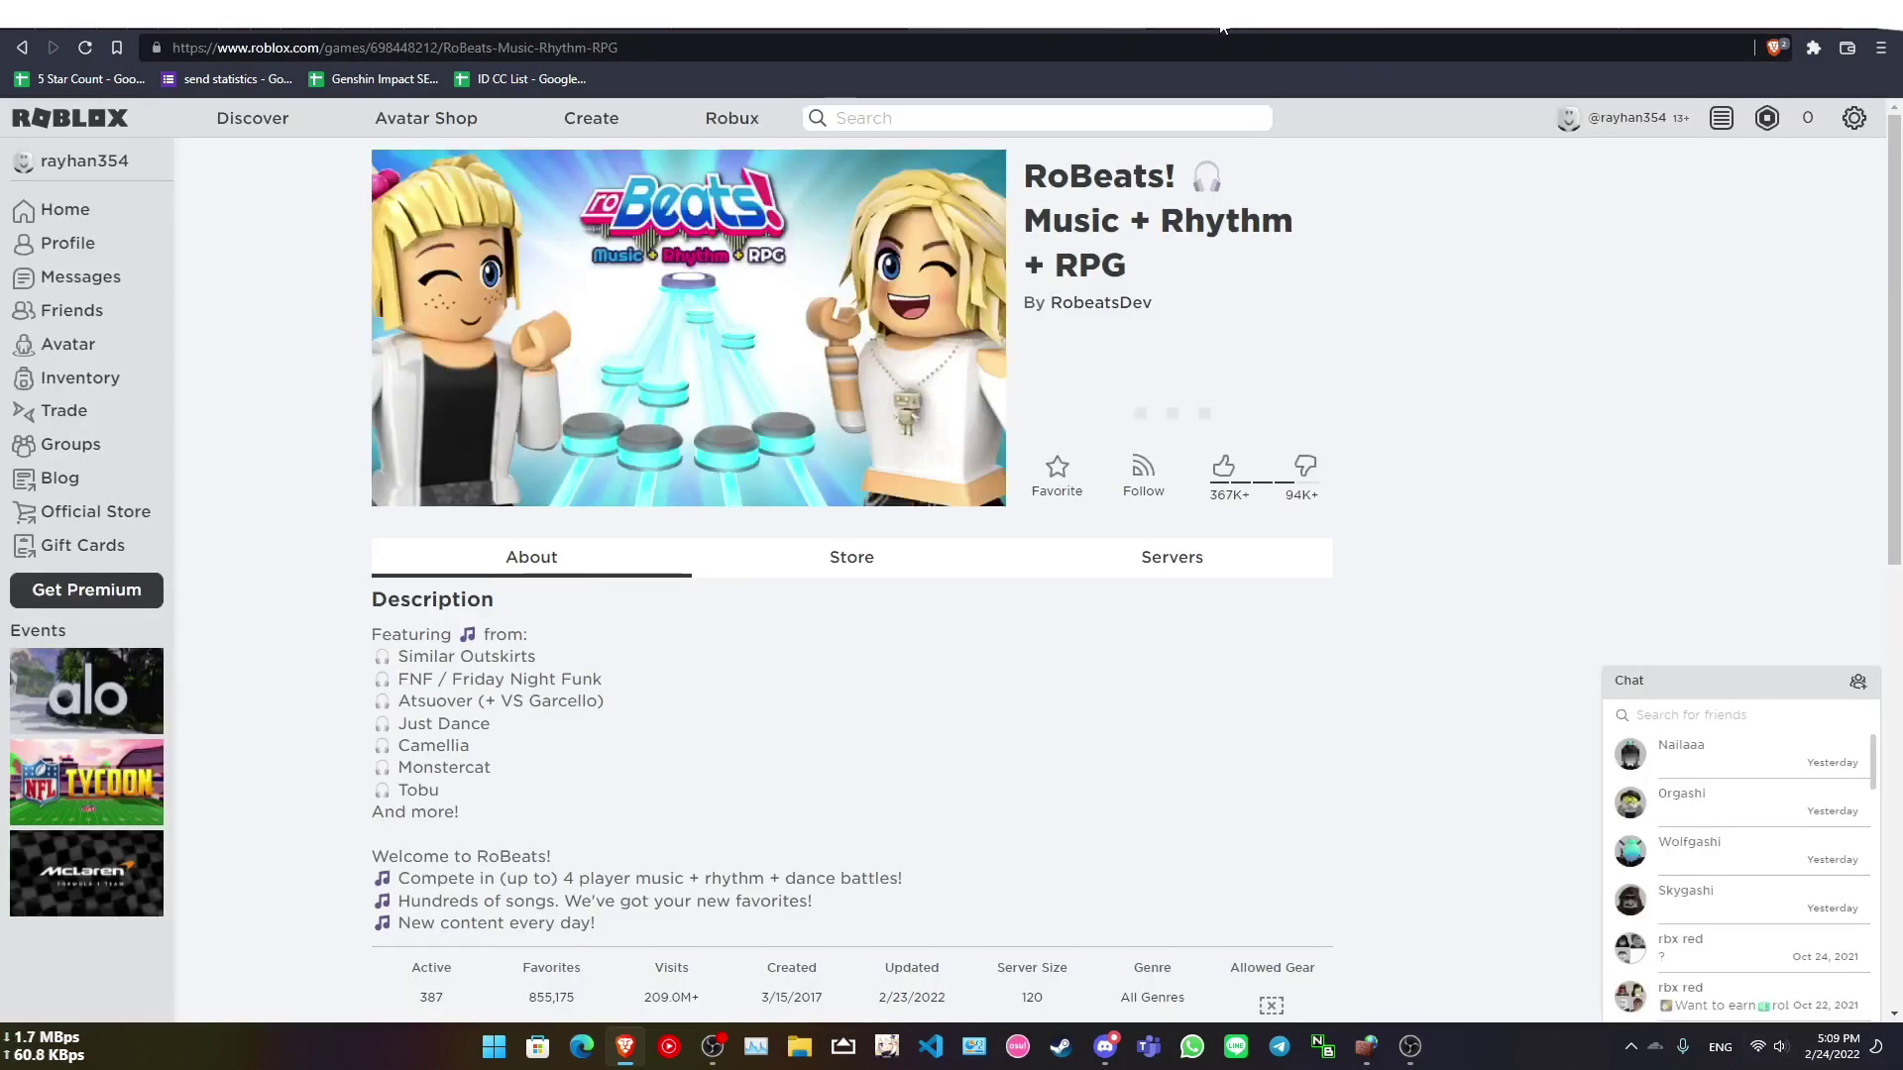
{"action": "left_click", "coordinate": [1216, 421]}
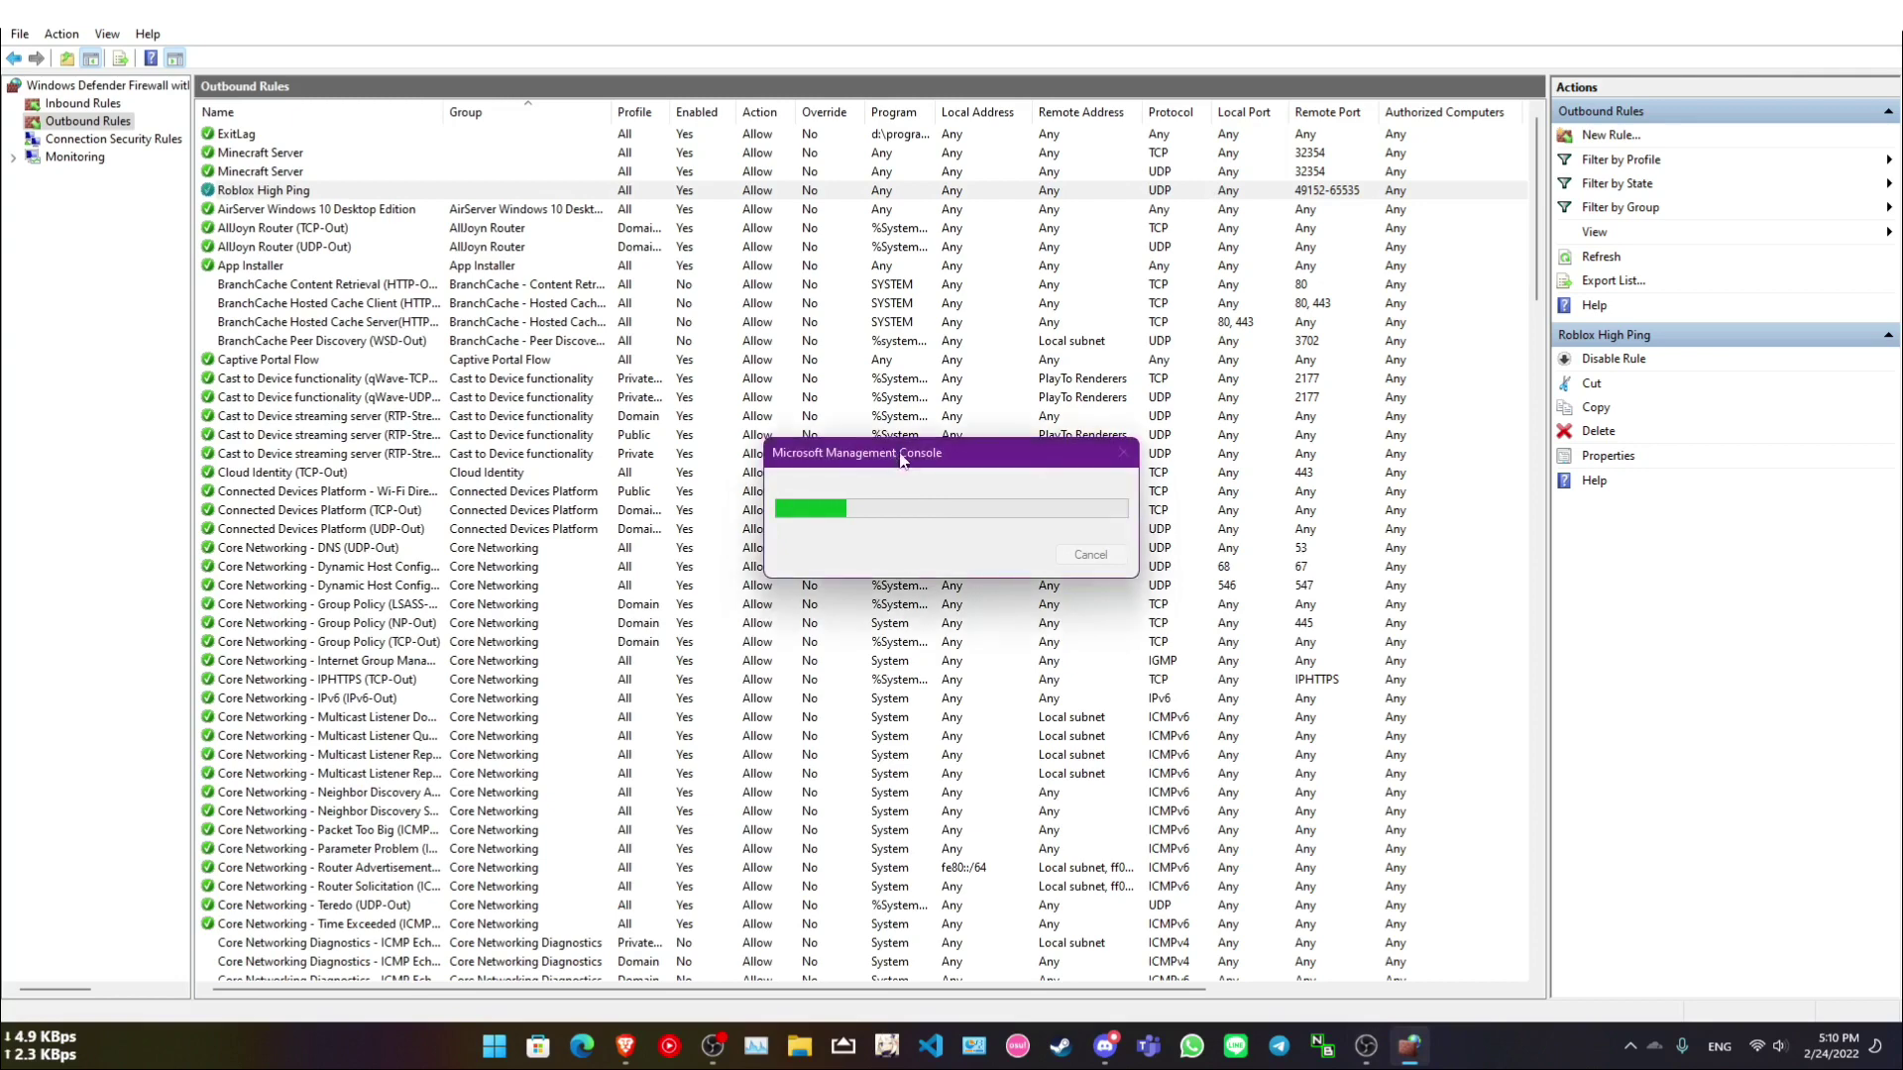
{"action": "left_click", "coordinate": [912, 288]}
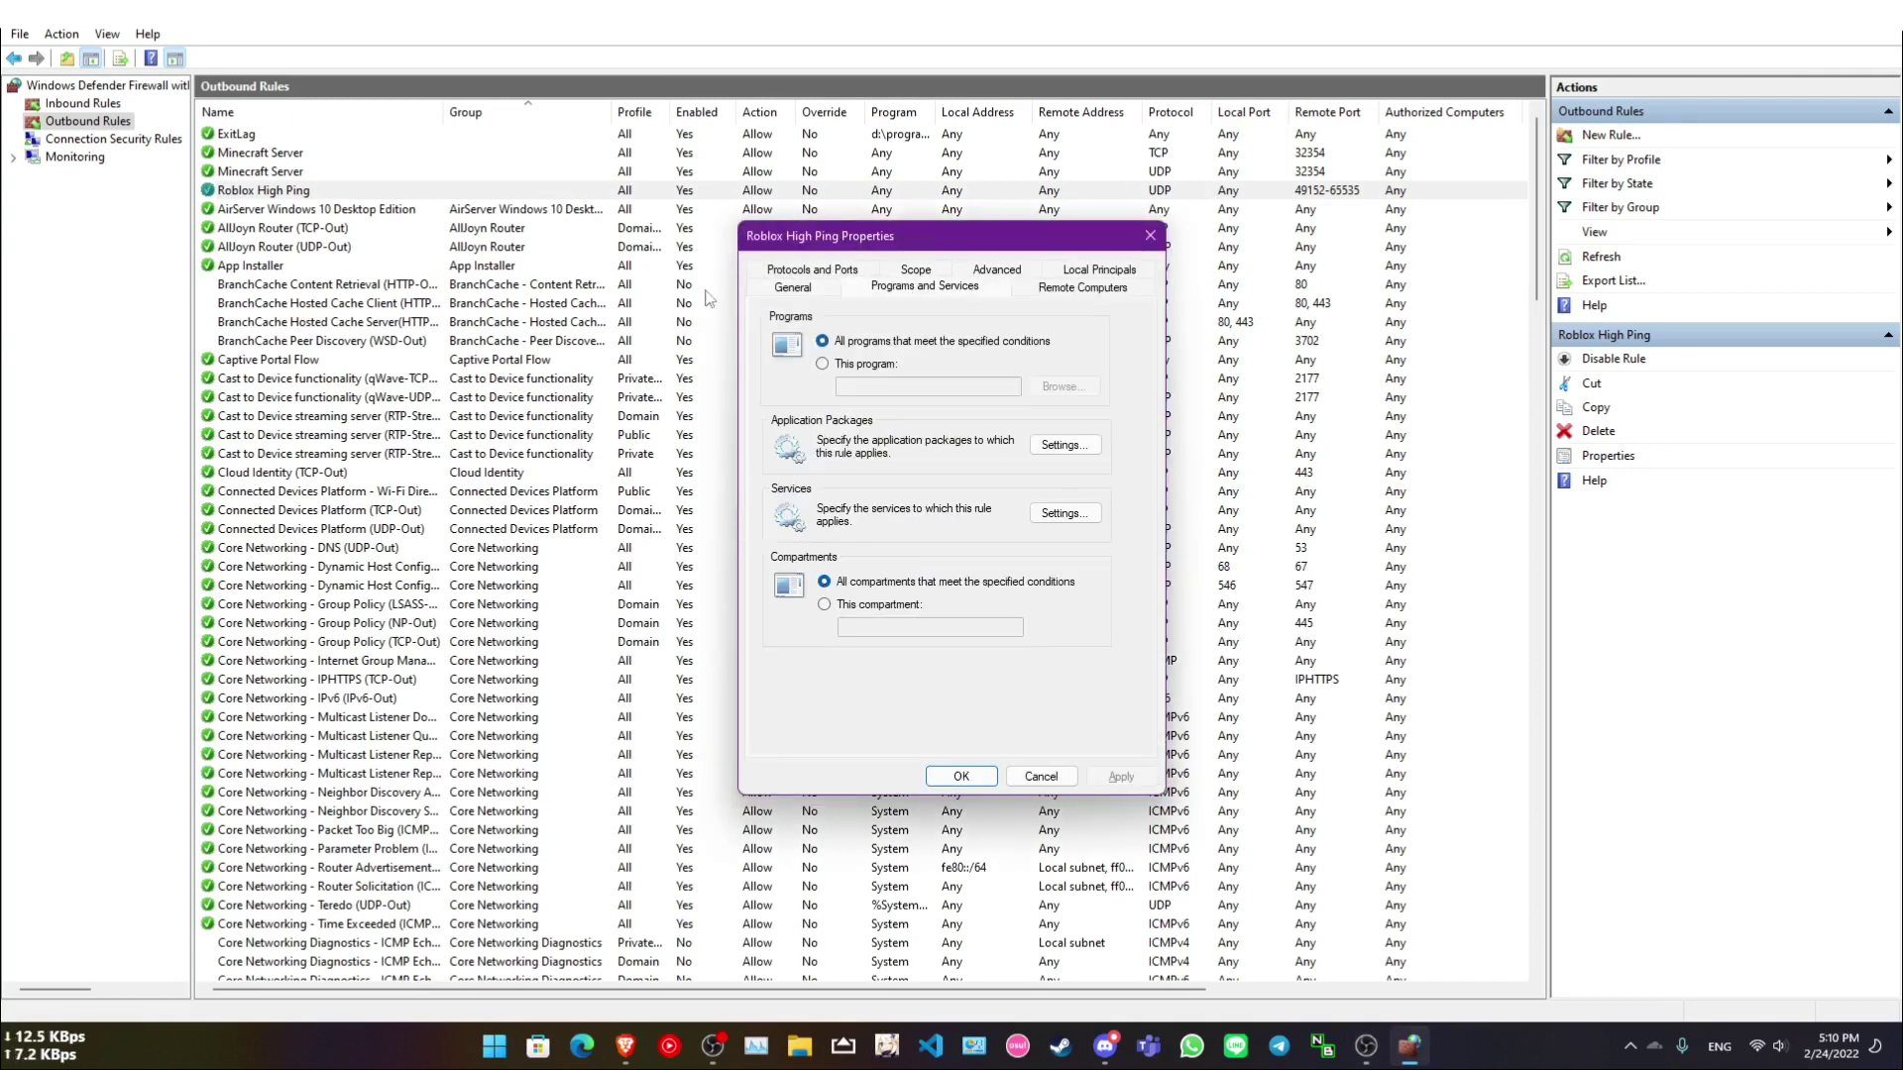
{"action": "left_click", "coordinate": [1150, 232]}
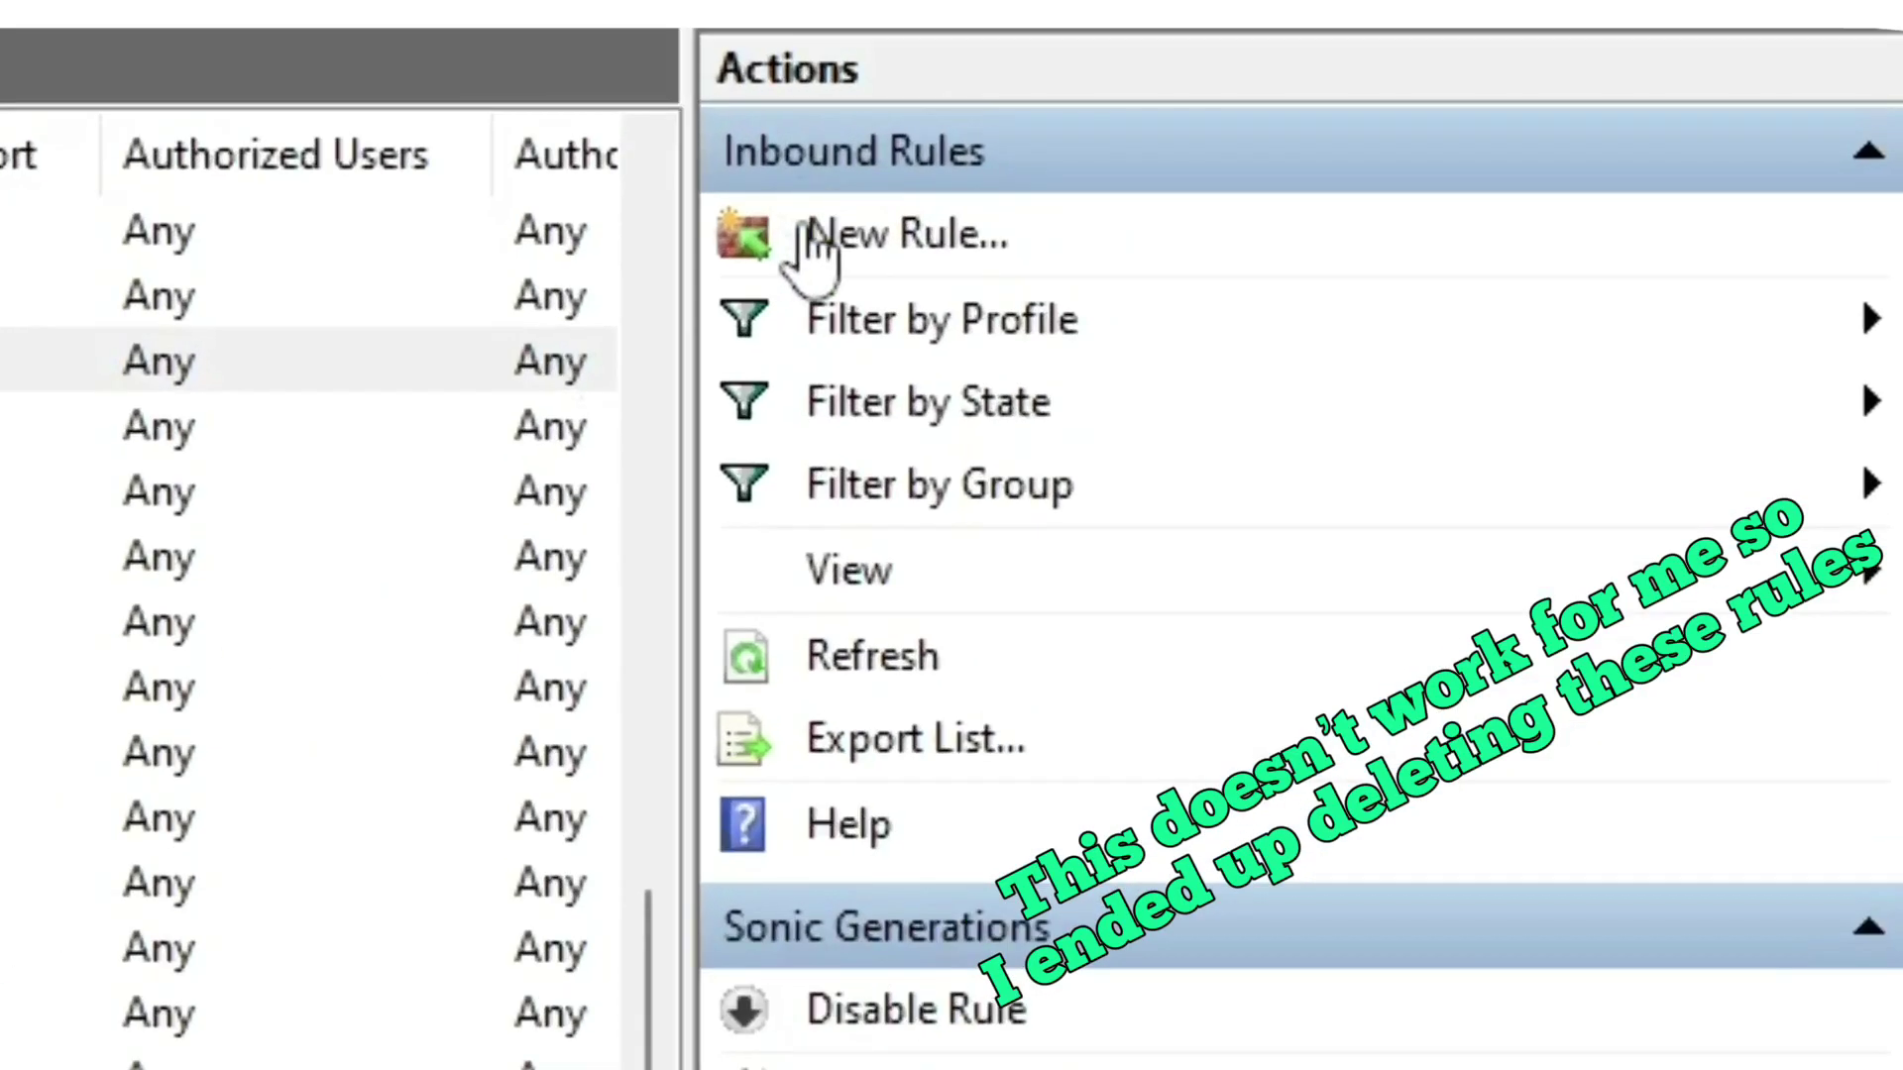
{"action": "left_click", "coordinate": [1605, 135]}
{"action": "left_click", "coordinate": [455, 415]}
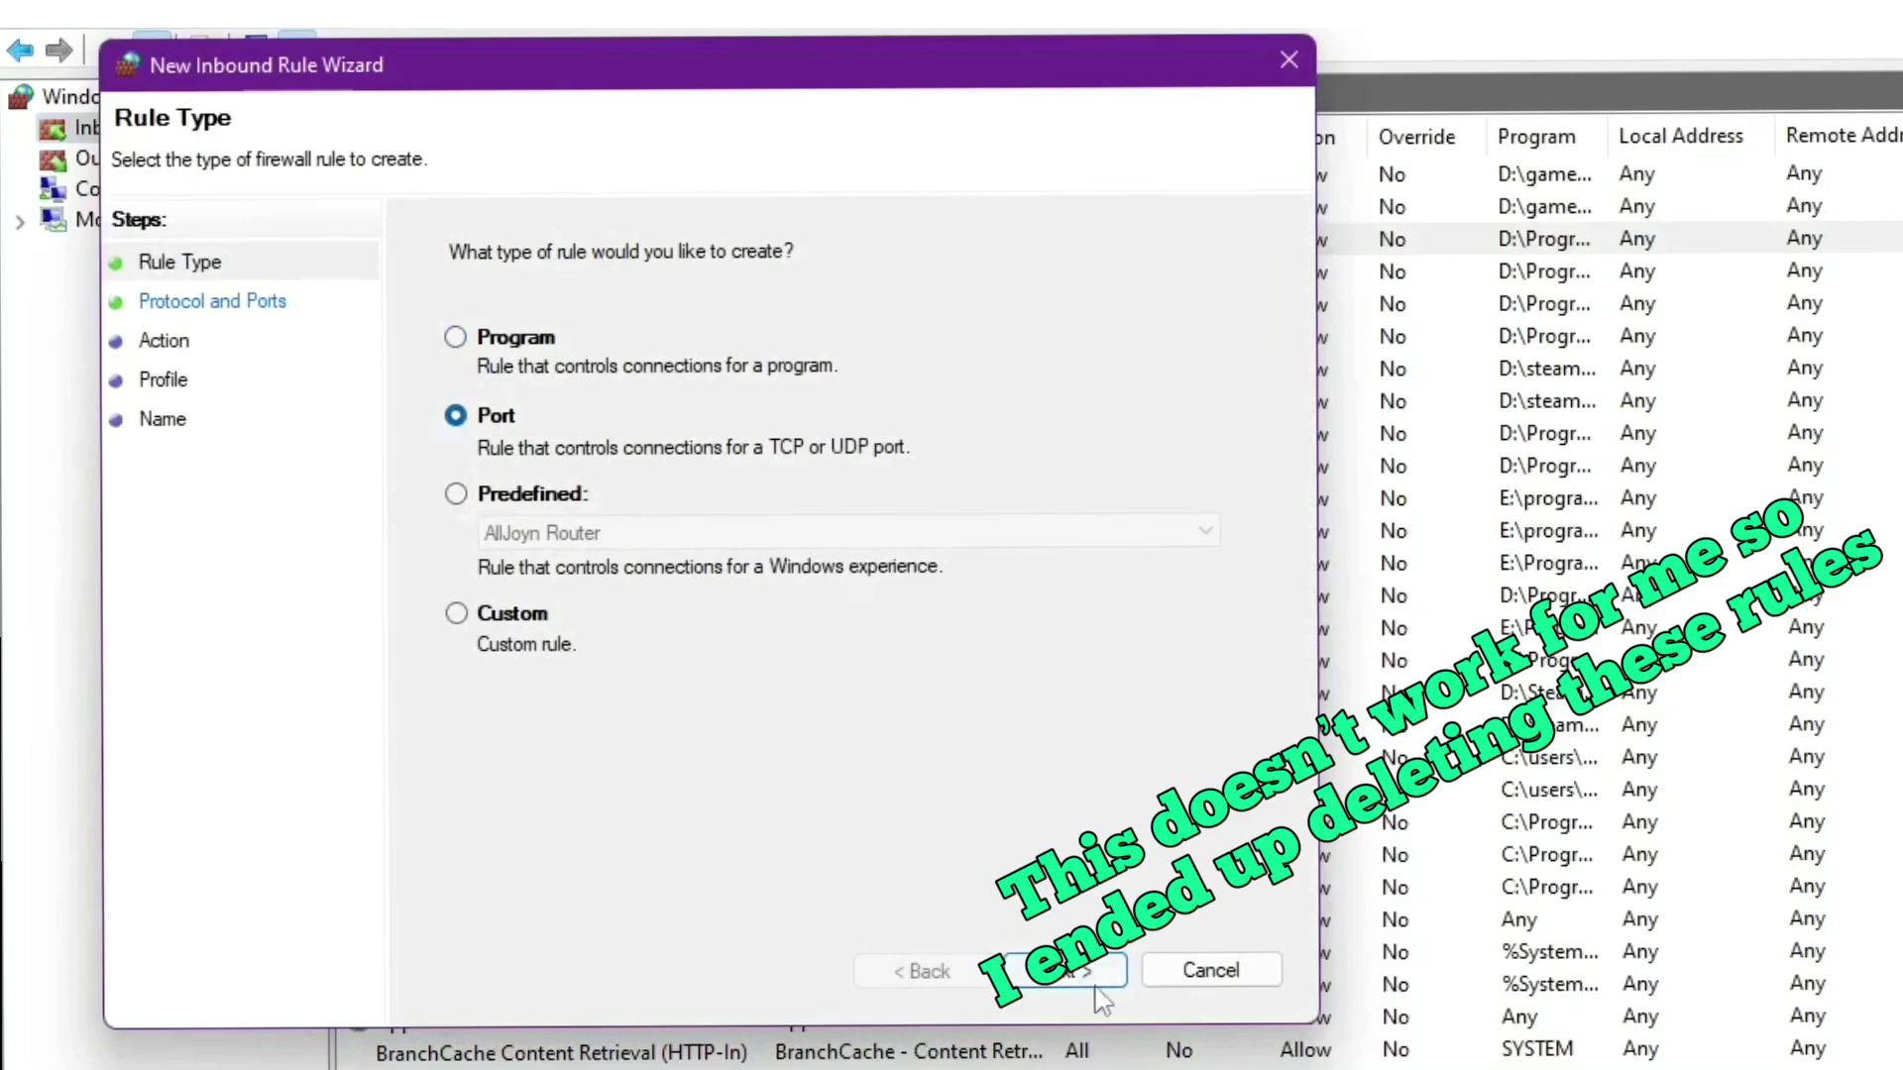
{"action": "left_click", "coordinate": [1096, 985]}
{"action": "left_click", "coordinate": [460, 337]}
{"action": "left_click", "coordinate": [976, 519]}
{"action": "type", "text": "49152-65535"}
{"action": "key", "text": "Return"}
{"action": "key", "text": "Return"}
{"action": "key", "text": "Return"}
{"action": "type", "text": "Roblox High Ping"}
{"action": "key", "text": "Return"}
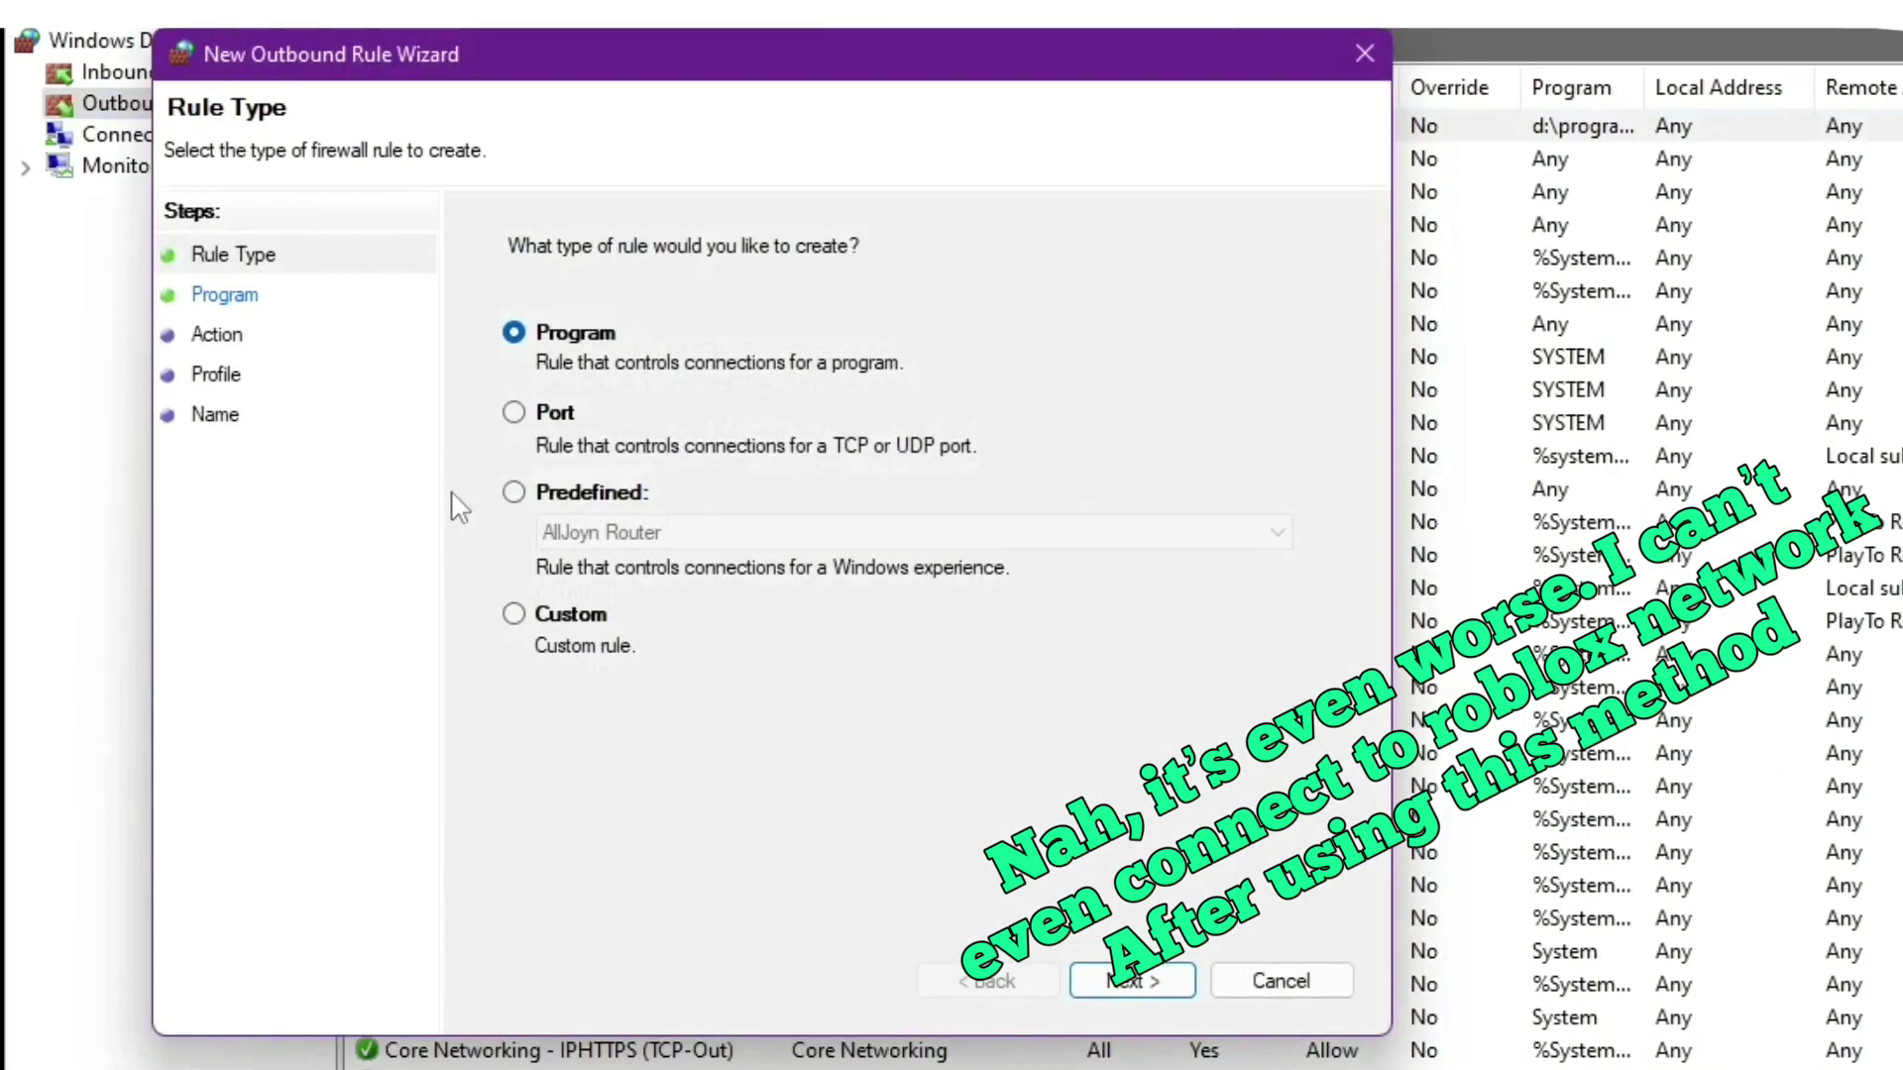
Create a matching outbound port rule named 'Roblox High Ping'.
{"action": "left_click", "coordinate": [540, 414]}
{"action": "left_click", "coordinate": [1112, 984]}
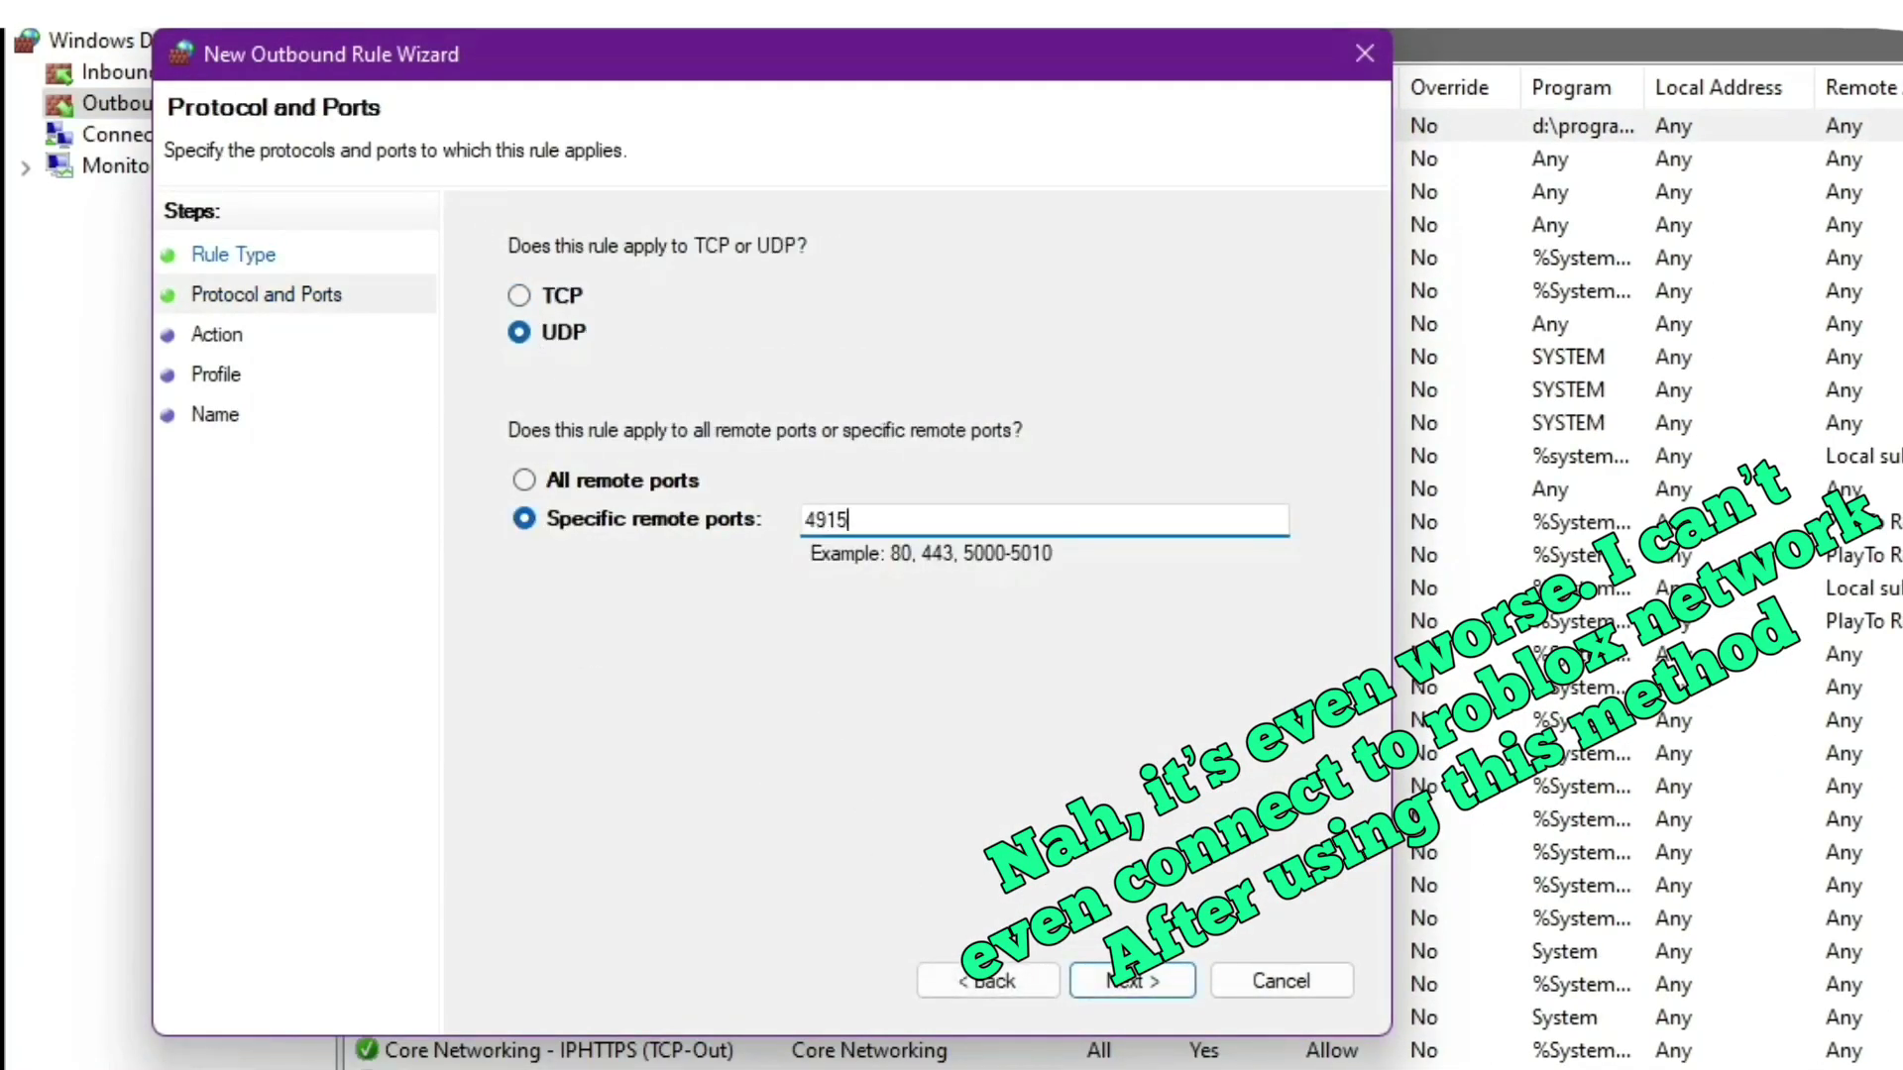
{"action": "left_click", "coordinate": [1132, 982]}
{"action": "left_click", "coordinate": [1130, 983]}
{"action": "left_click", "coordinate": [1129, 983]}
{"action": "type", "text": "Roblox High Ping"}
{"action": "left_click", "coordinate": [1130, 981]}
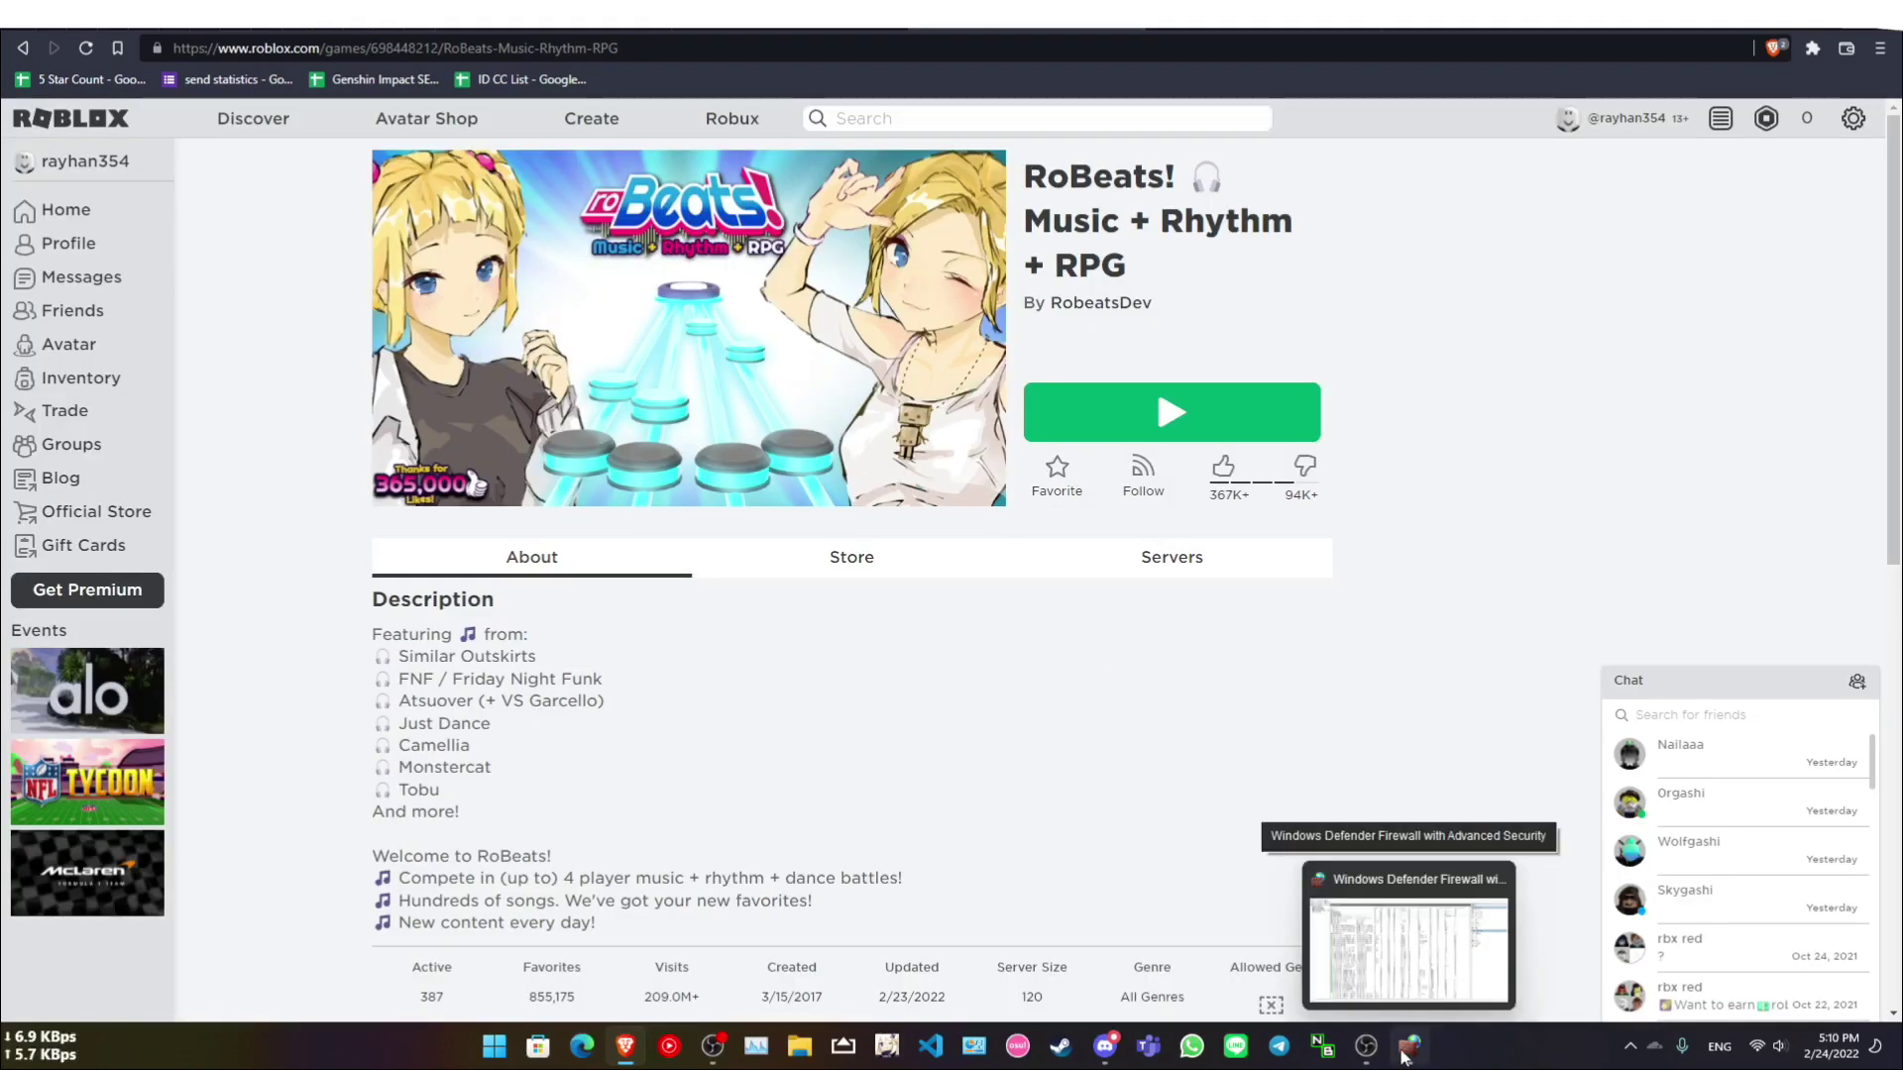
Delete the outbound Roblox High Ping rule and confirm.
{"action": "left_click", "coordinate": [1404, 1056]}
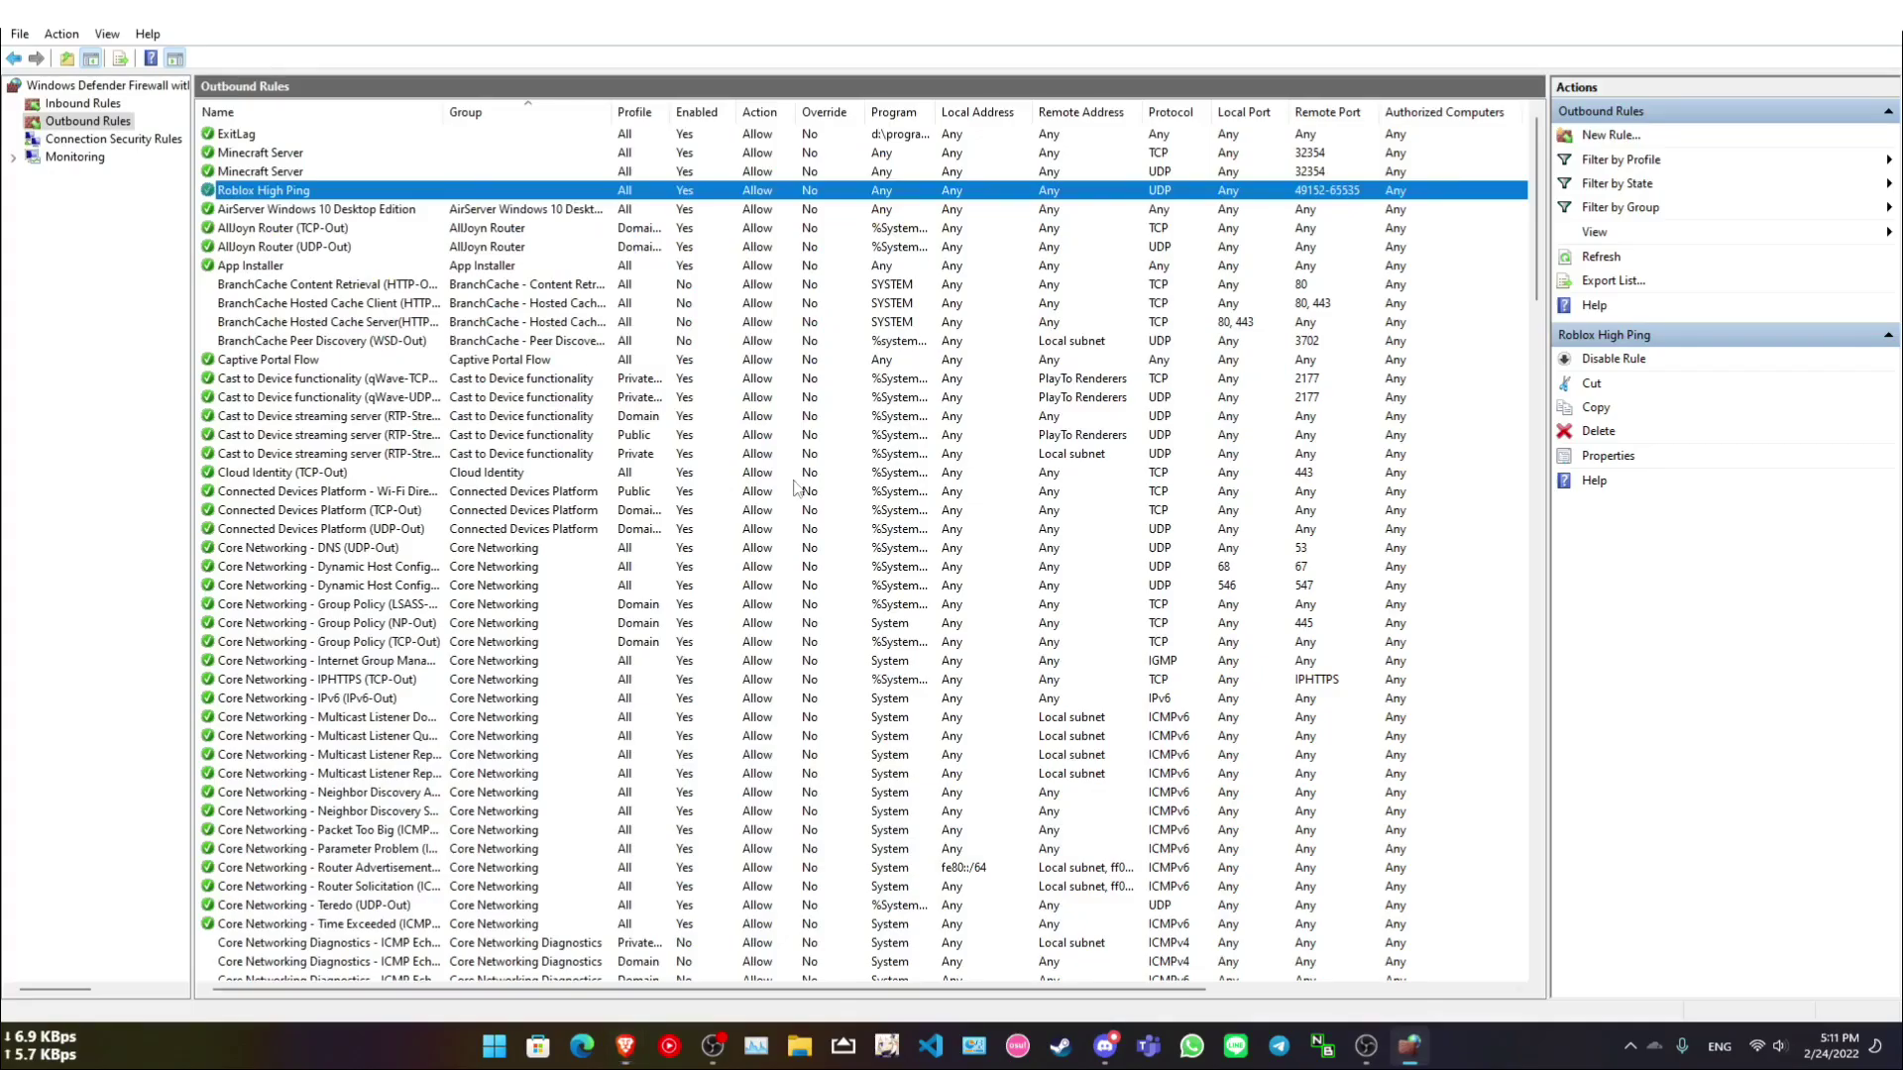
{"action": "right_click", "coordinate": [241, 193]}
{"action": "left_click", "coordinate": [297, 287]}
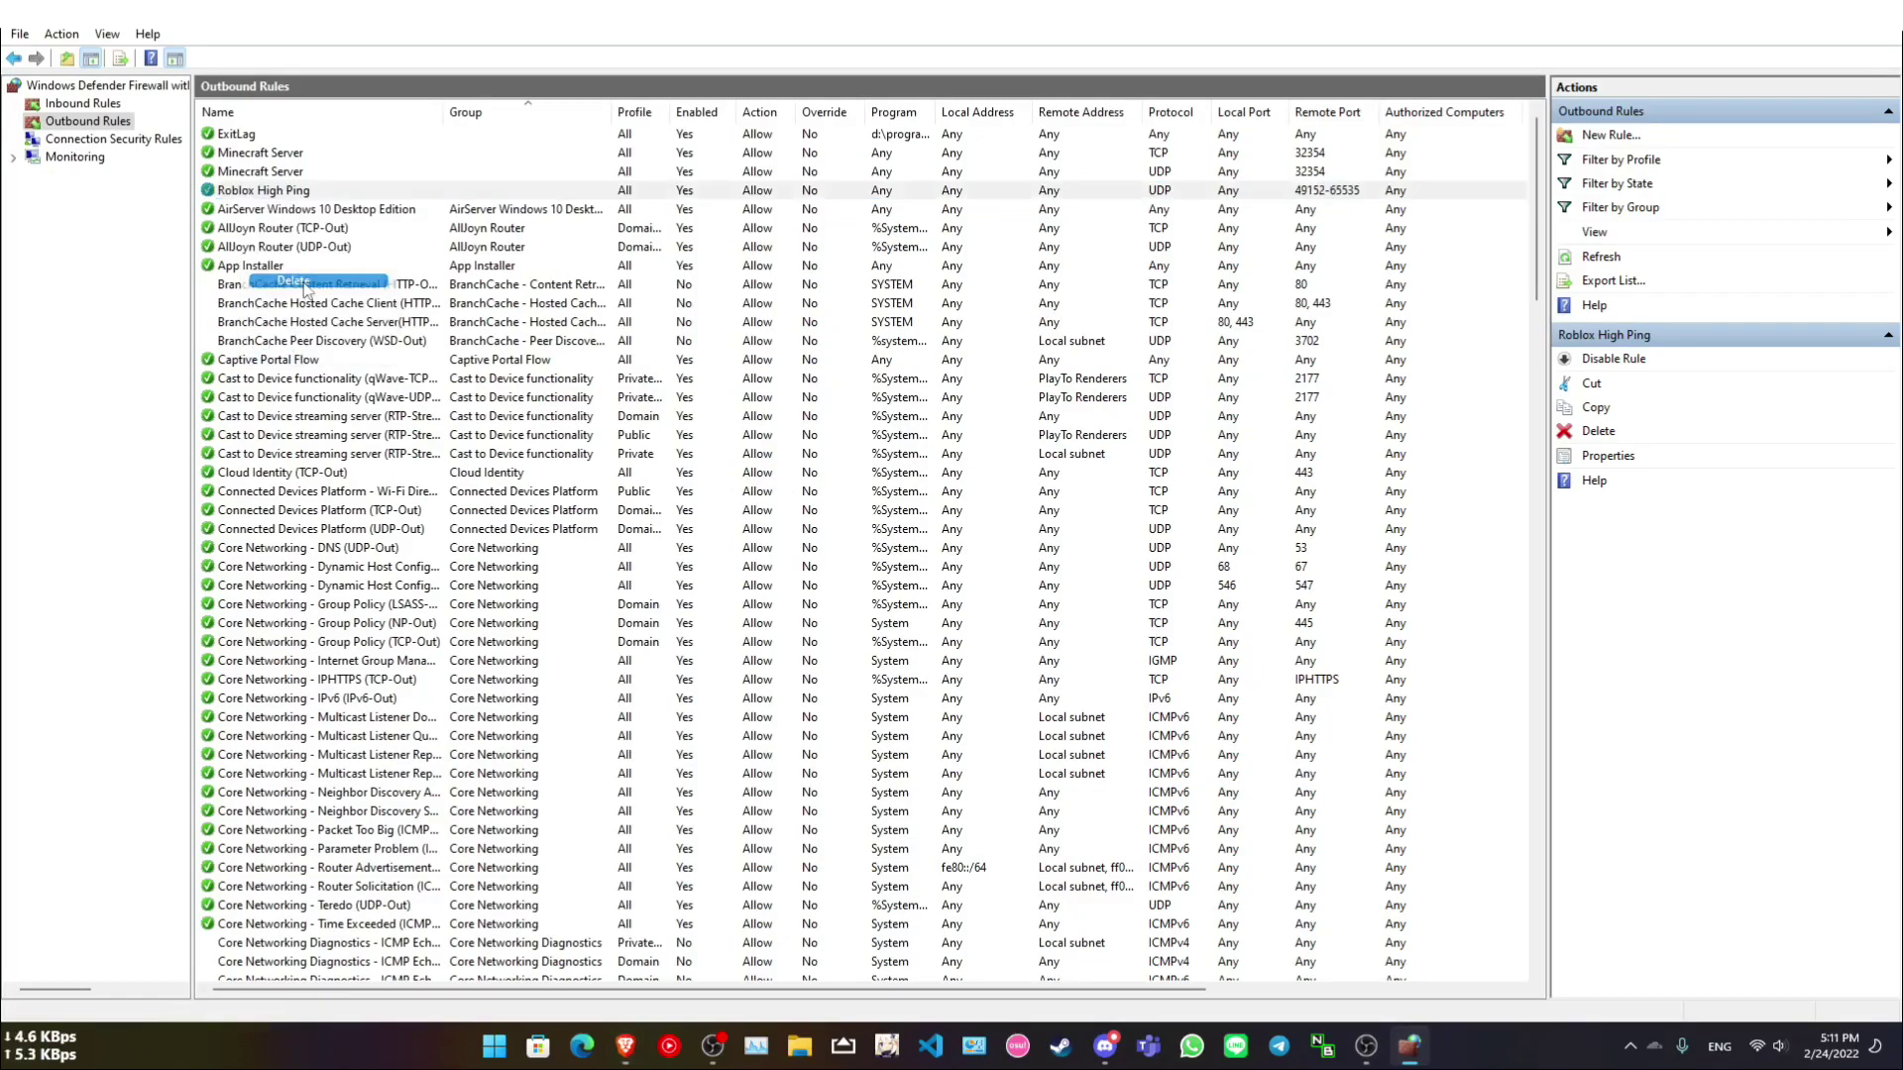
{"action": "left_click", "coordinate": [979, 592]}
Delete the inbound Roblox High Ping rule and confirm.
{"action": "left_click", "coordinate": [82, 103]}
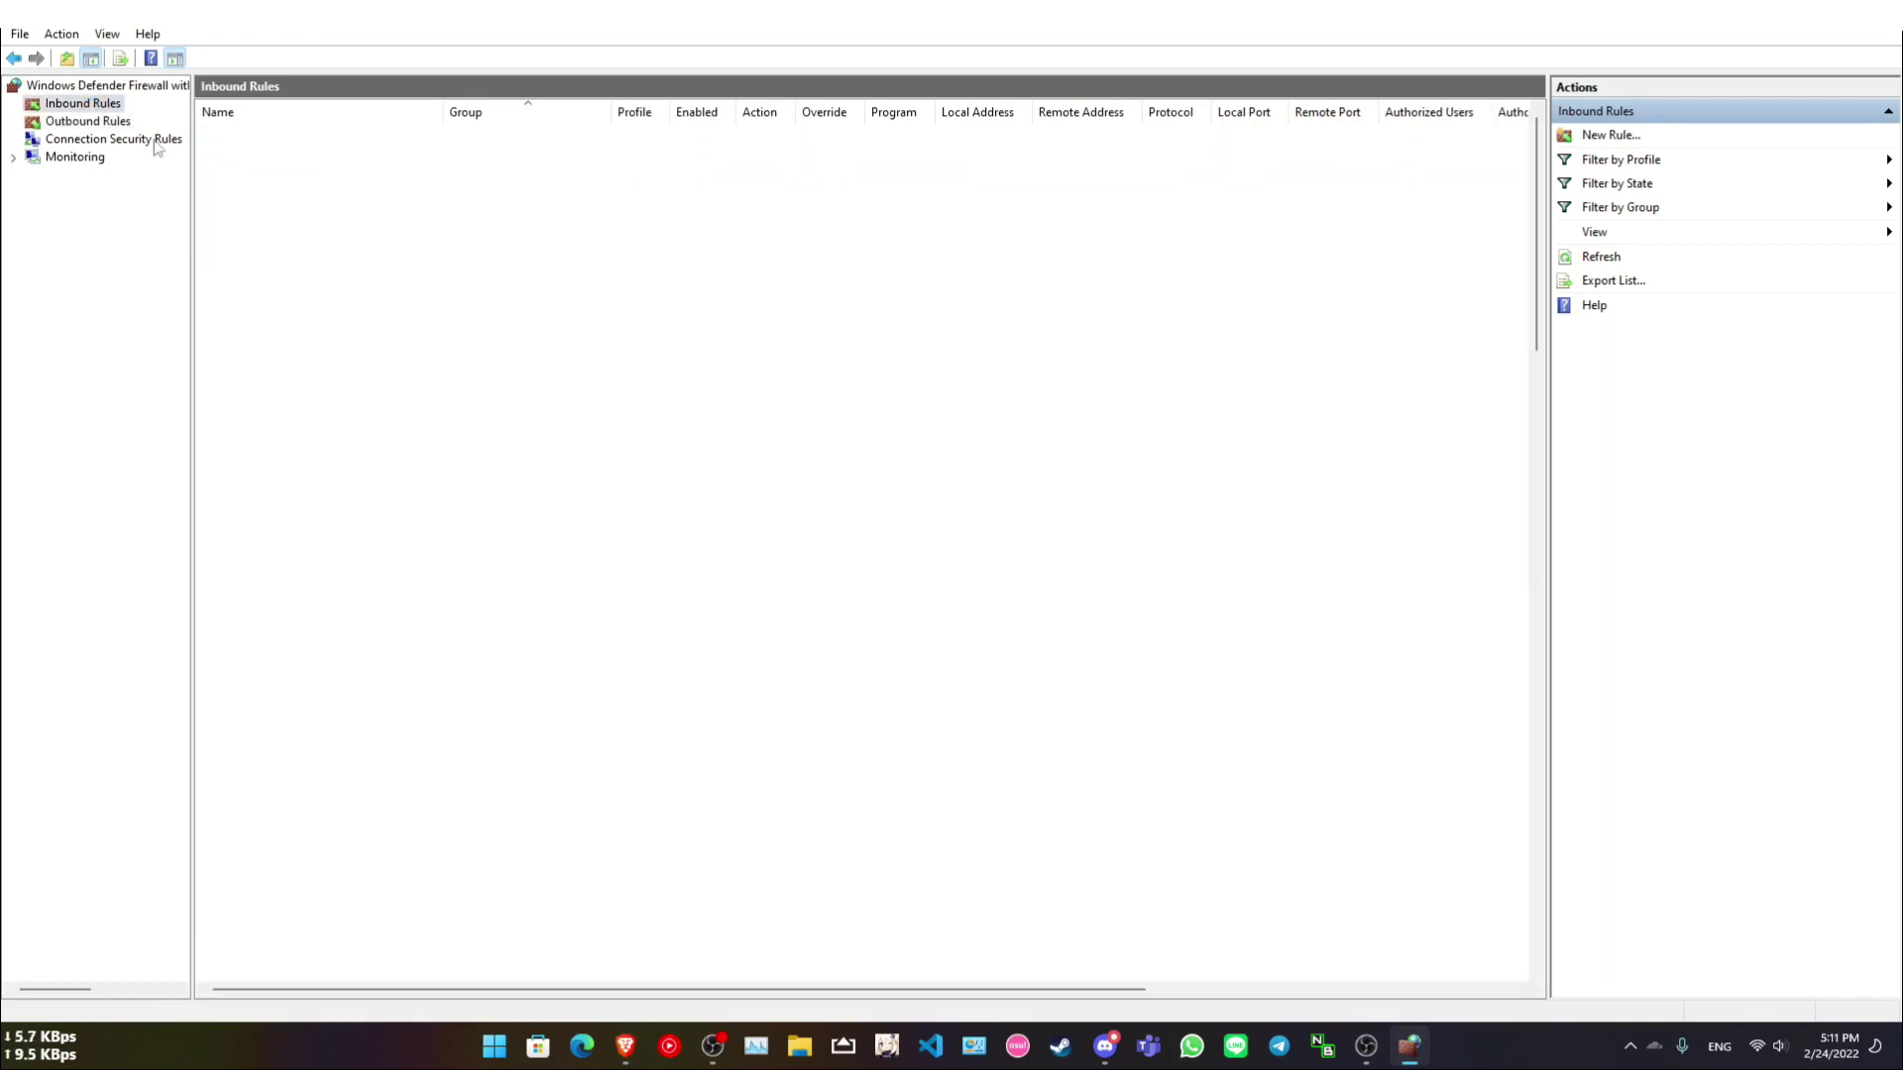
{"action": "left_click", "coordinate": [329, 455]}
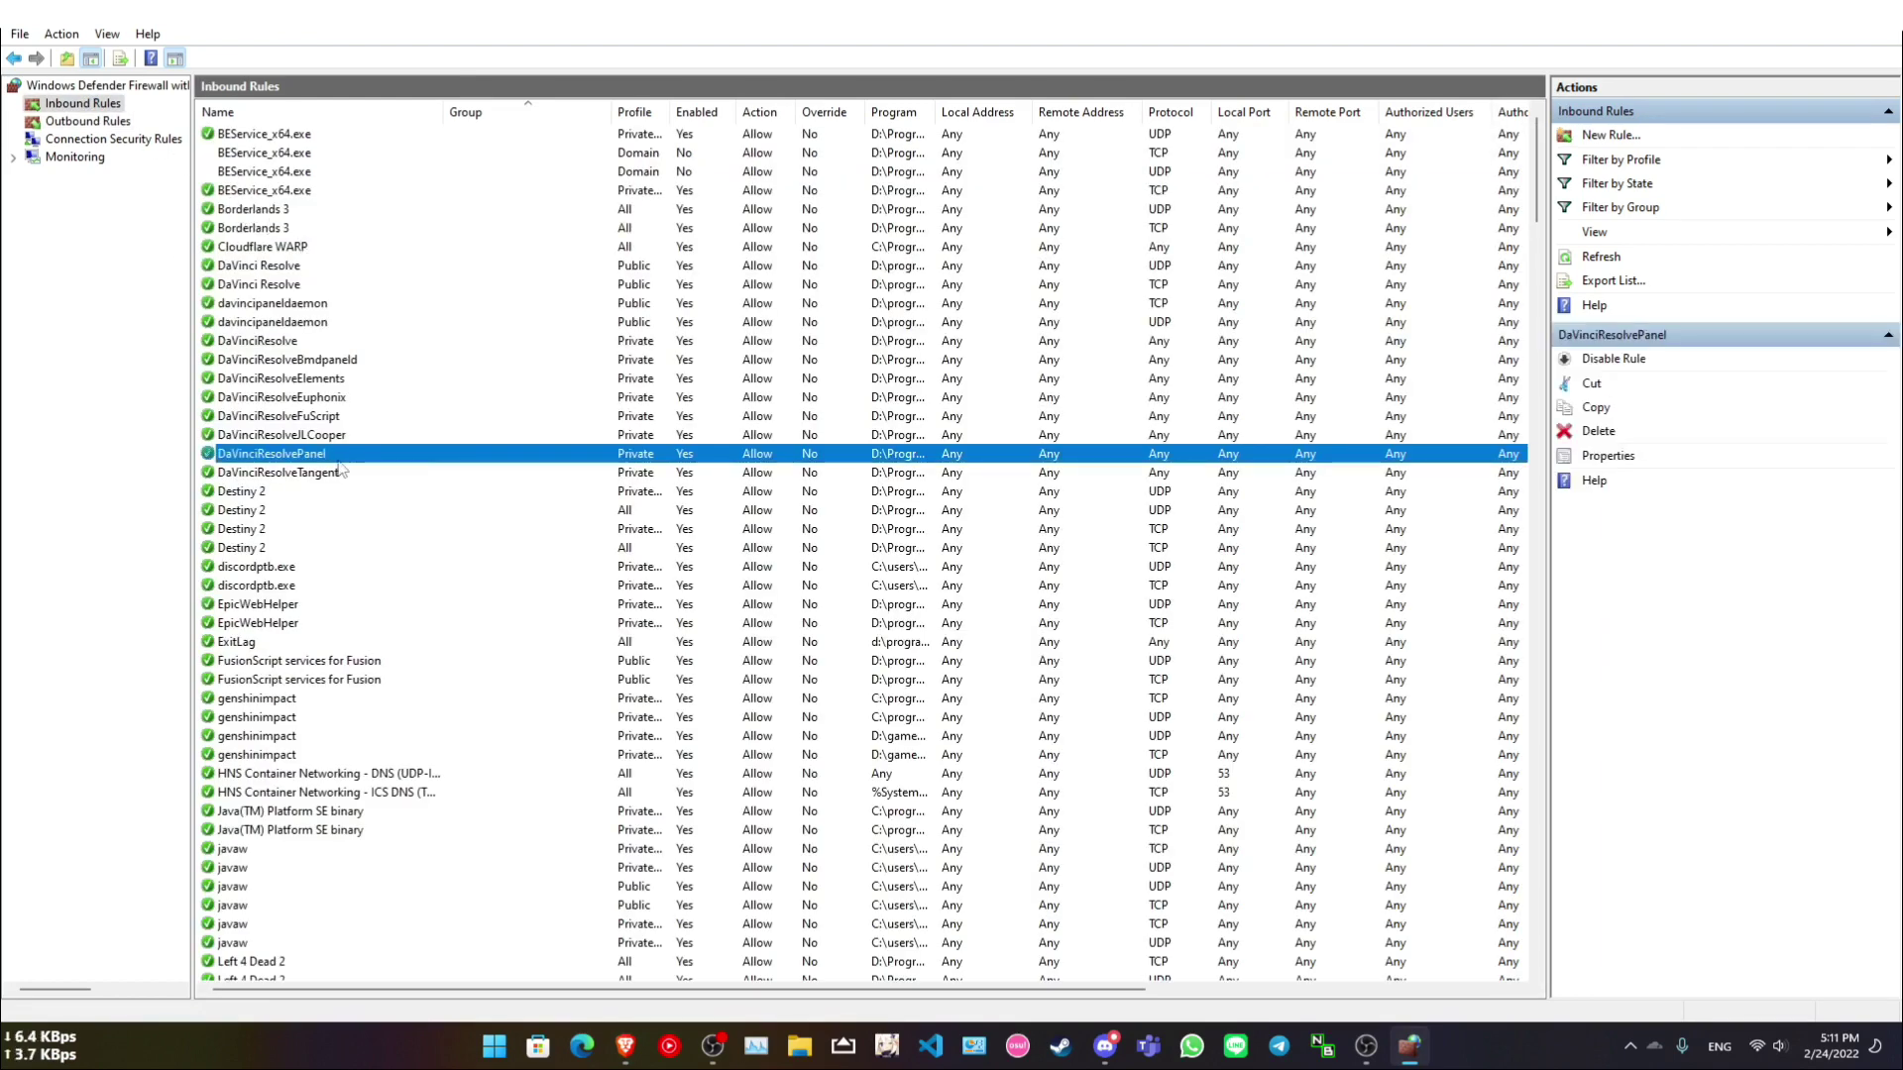
{"action": "type", "text": "ro"}
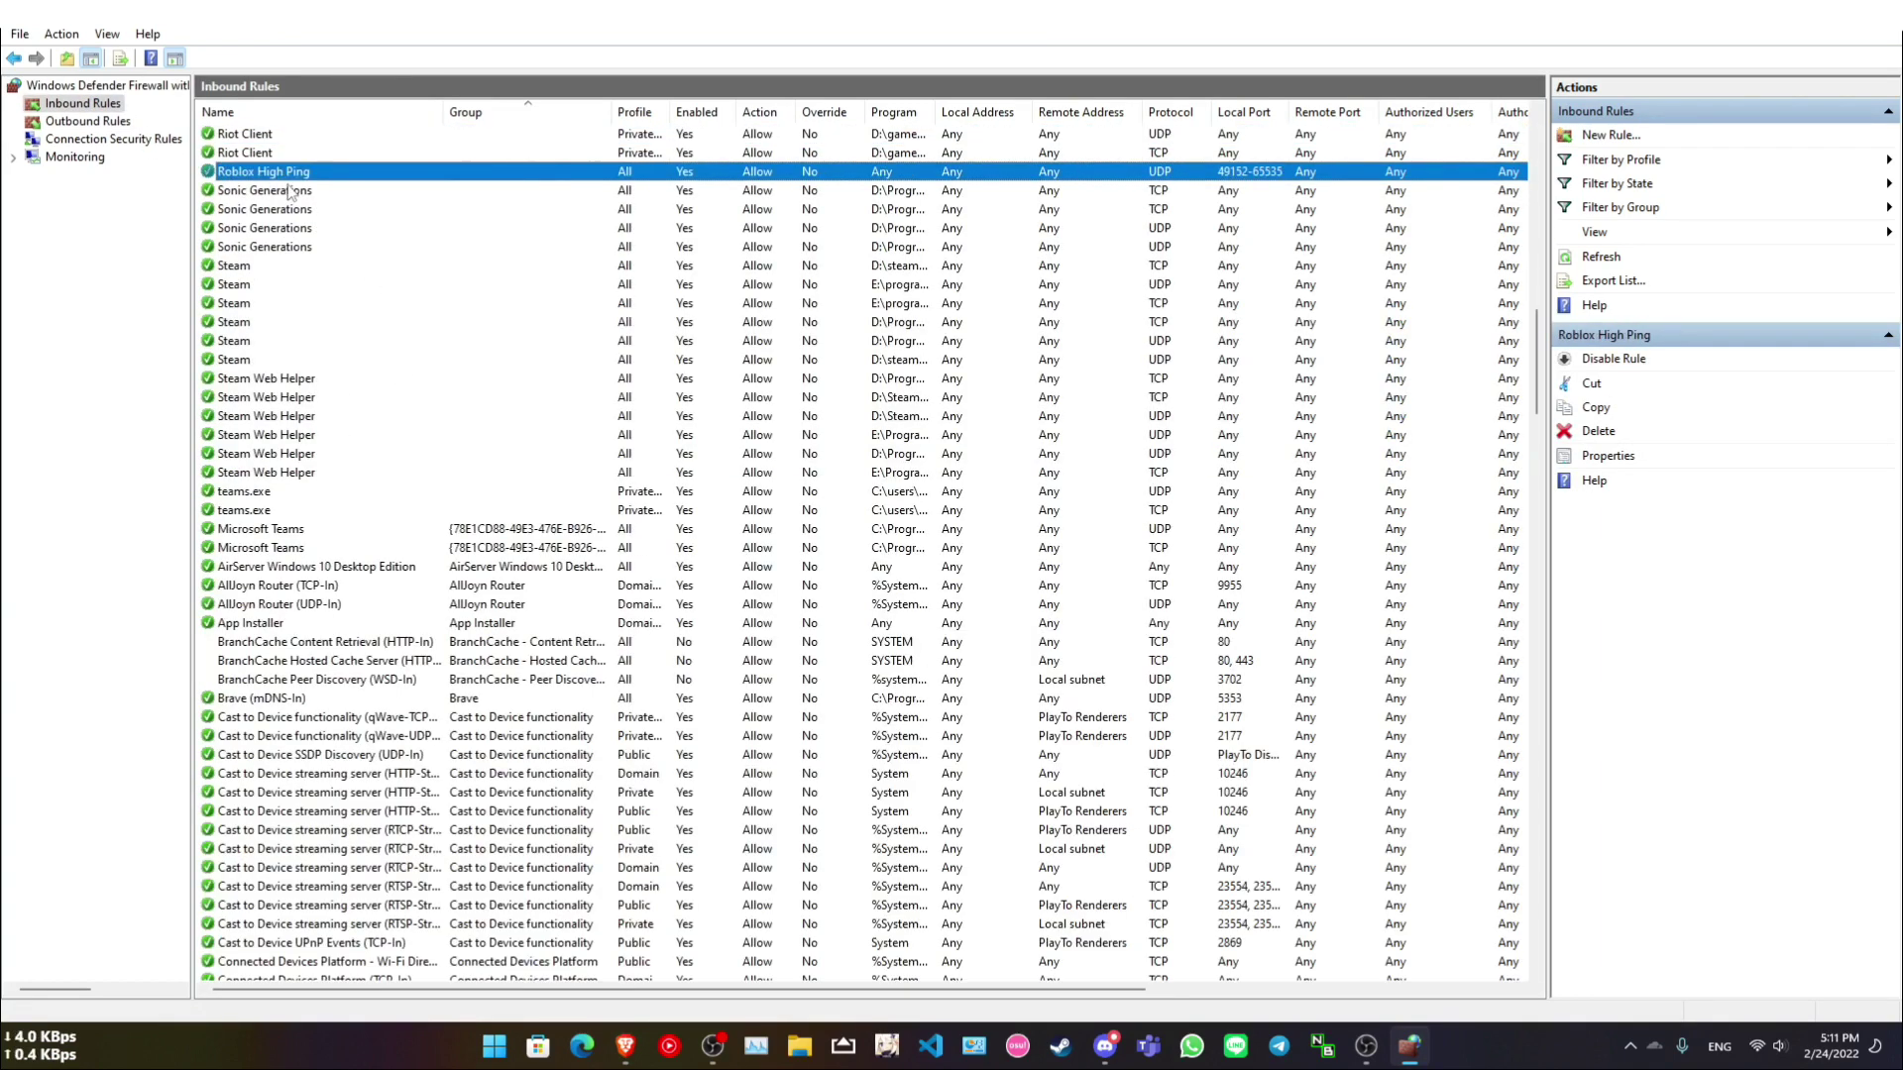
{"action": "right_click", "coordinate": [291, 176]}
{"action": "left_click", "coordinate": [386, 269]}
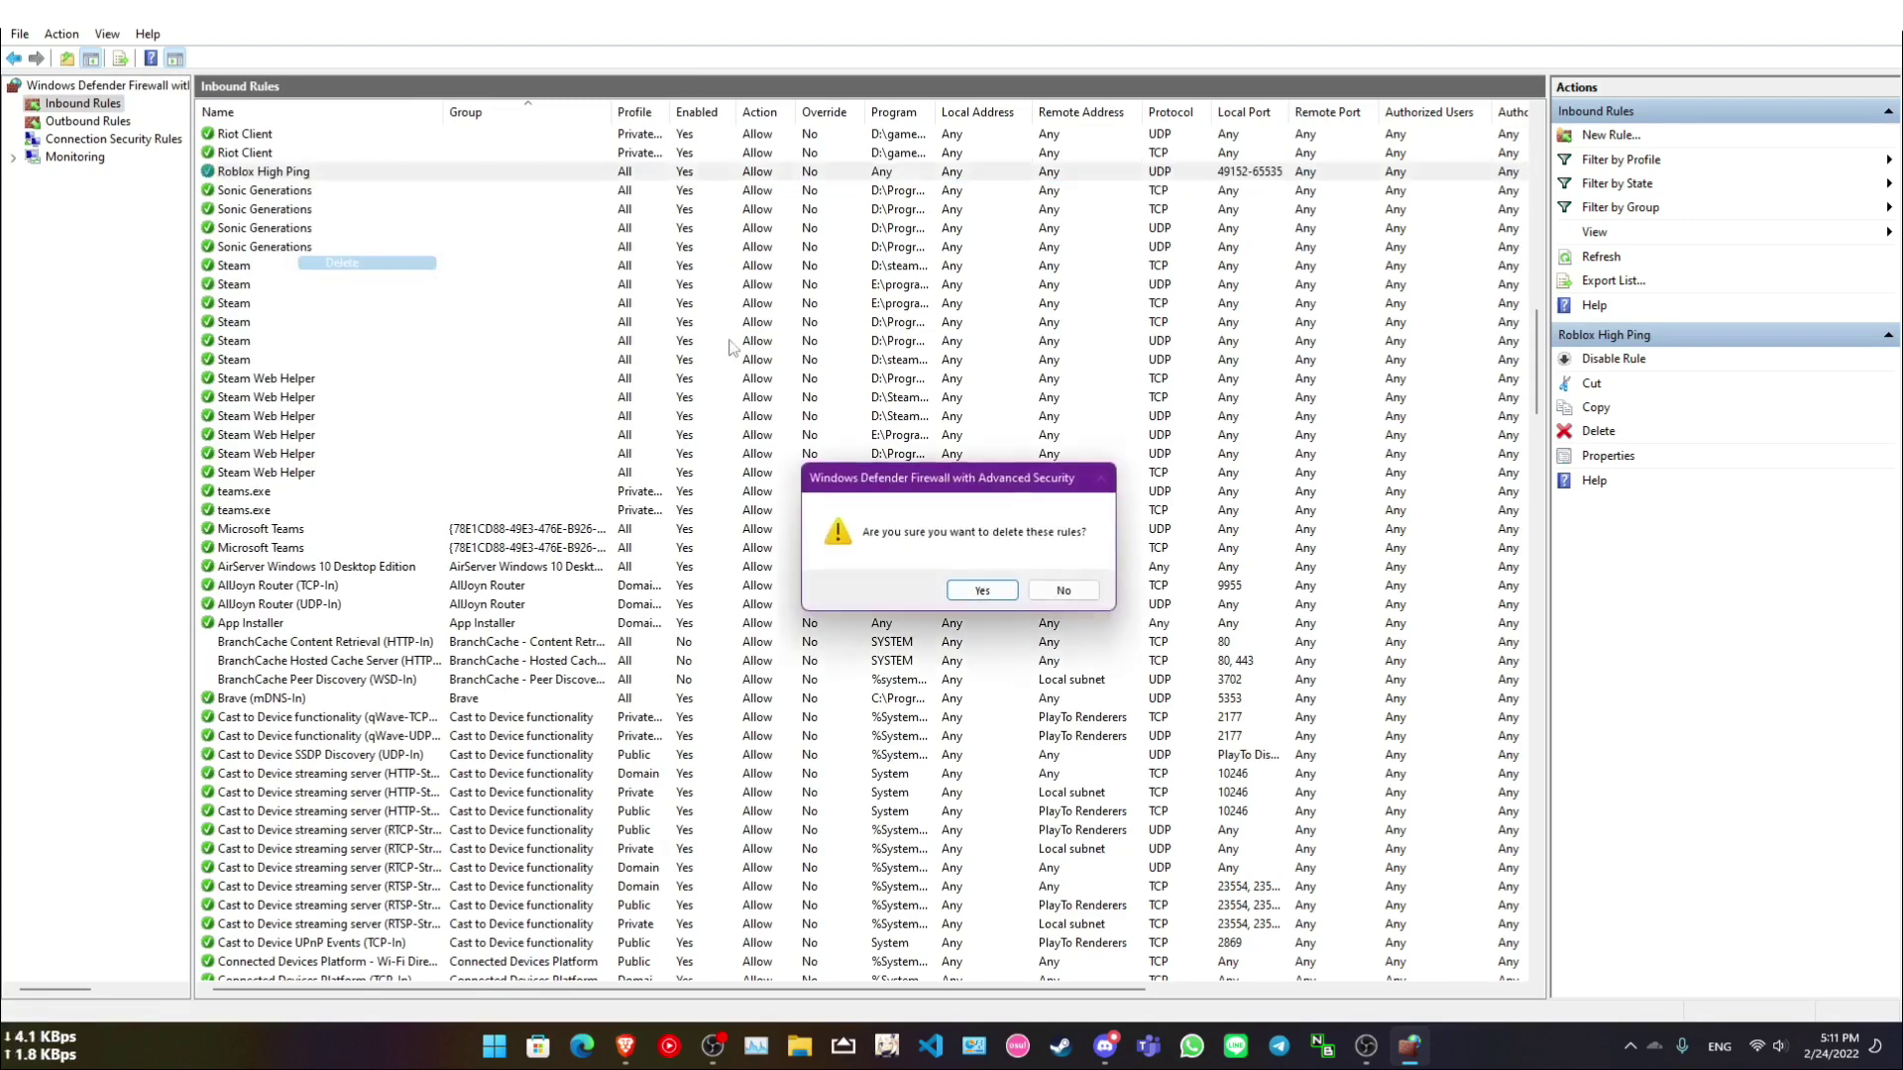
{"action": "left_click", "coordinate": [1010, 592]}
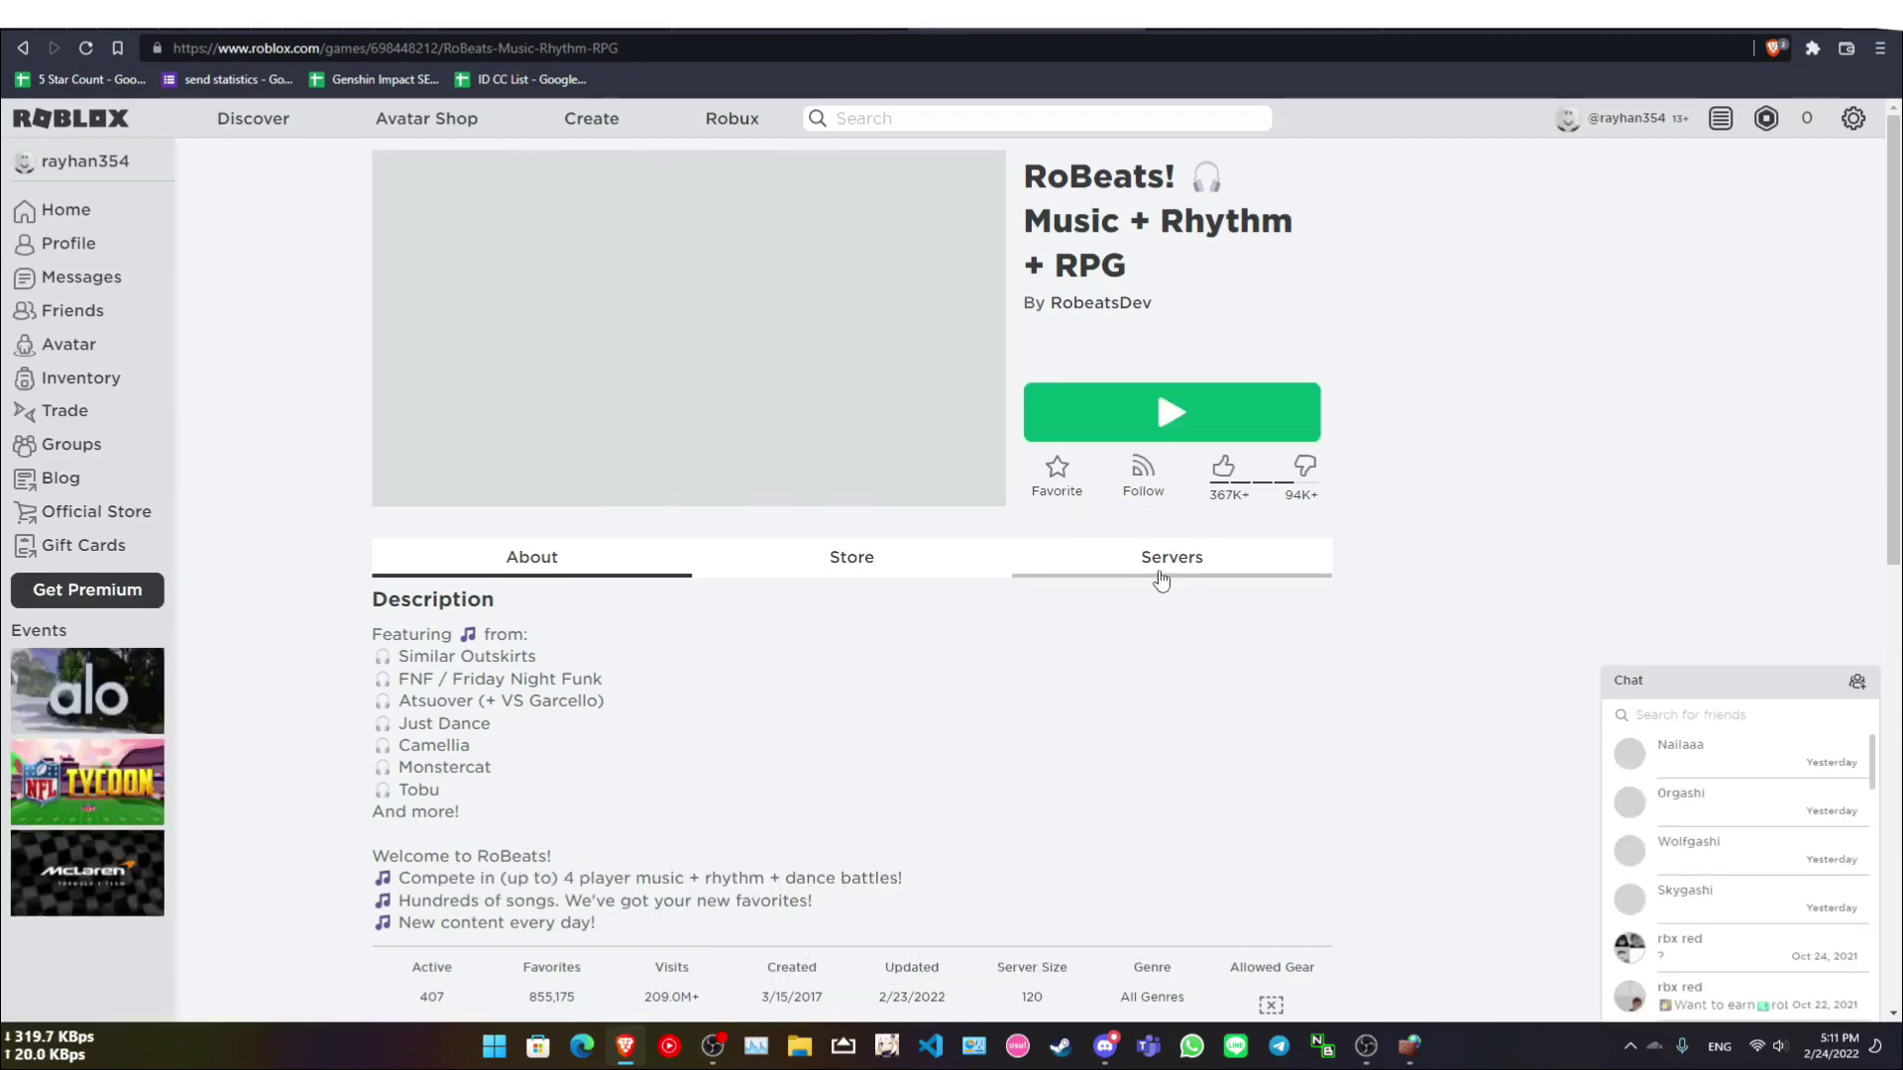
Relaunch RoBeats and load into the city hub, with ping around 2169 ms.
{"action": "left_click", "coordinate": [1169, 414]}
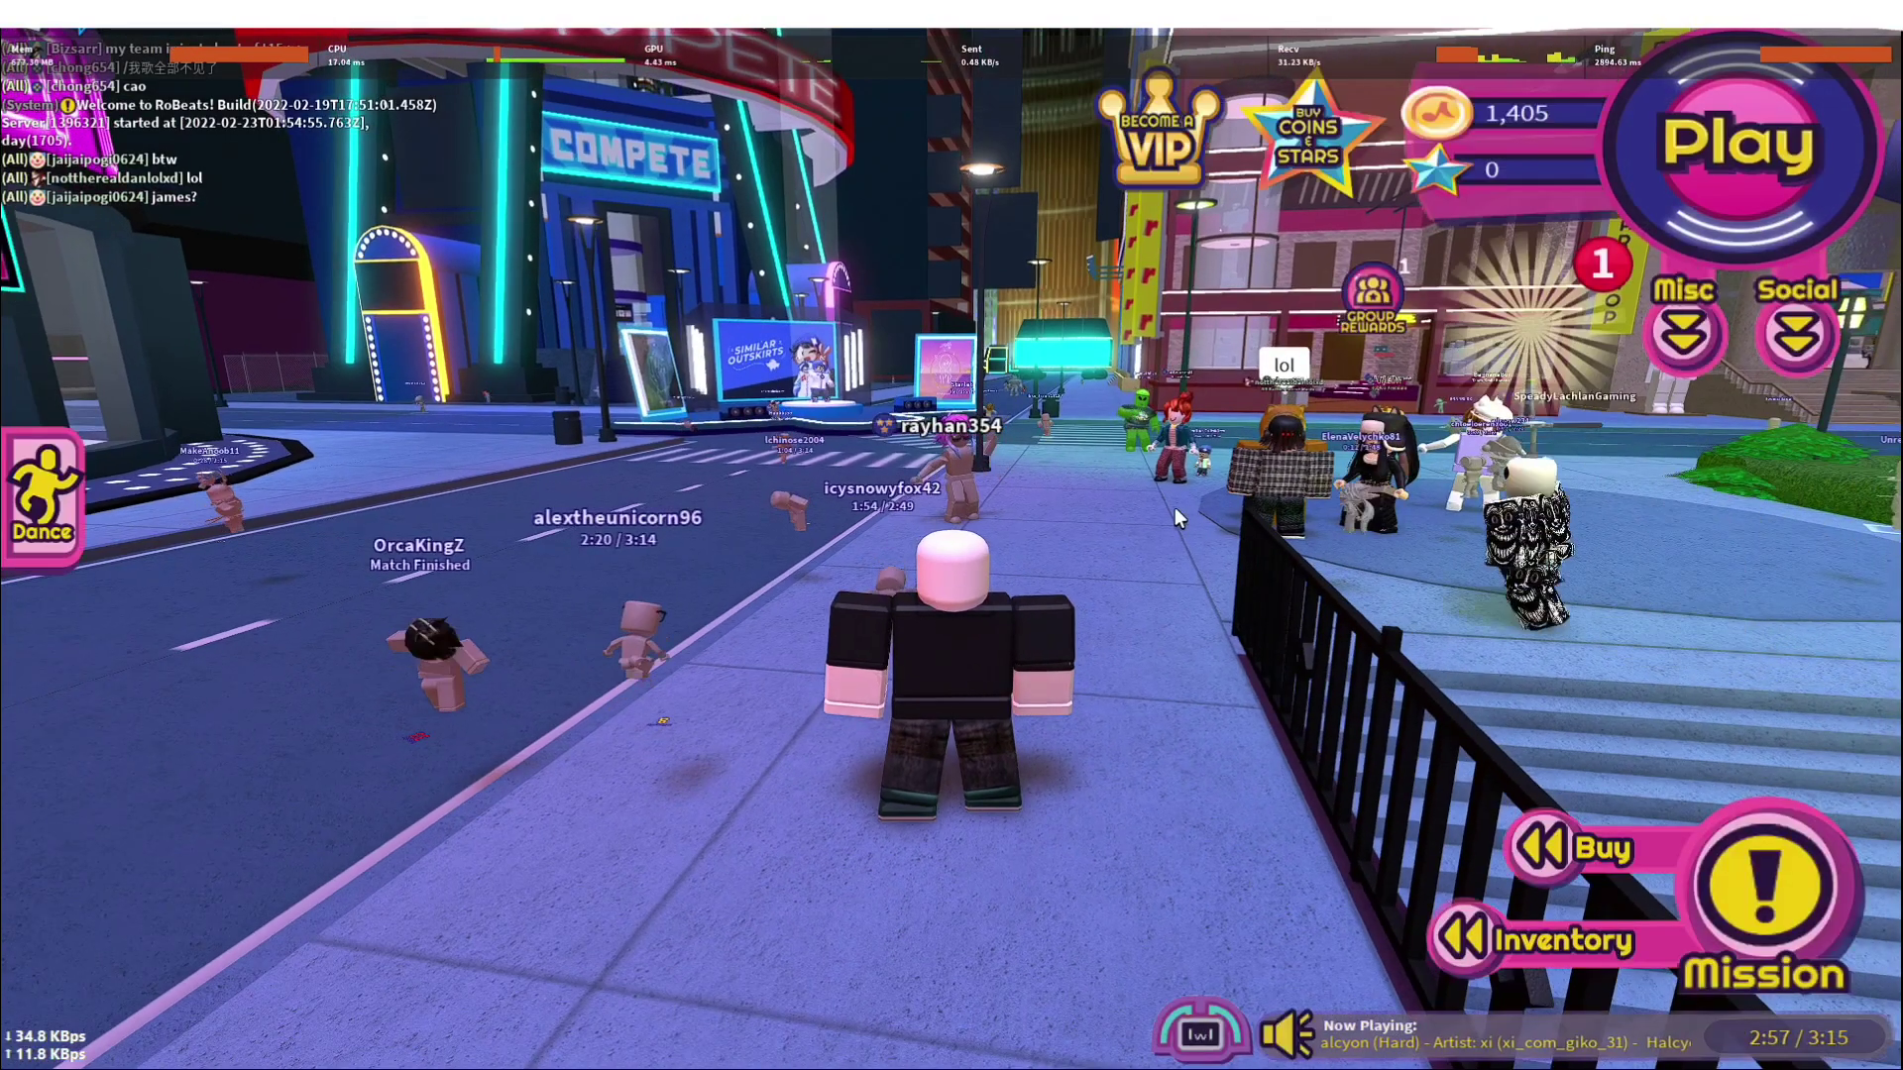
Run the avatar past the COMPETE building to the Music Shop, then open the game menu.
{"action": "key", "text": "w"}
{"action": "key", "text": "d"}
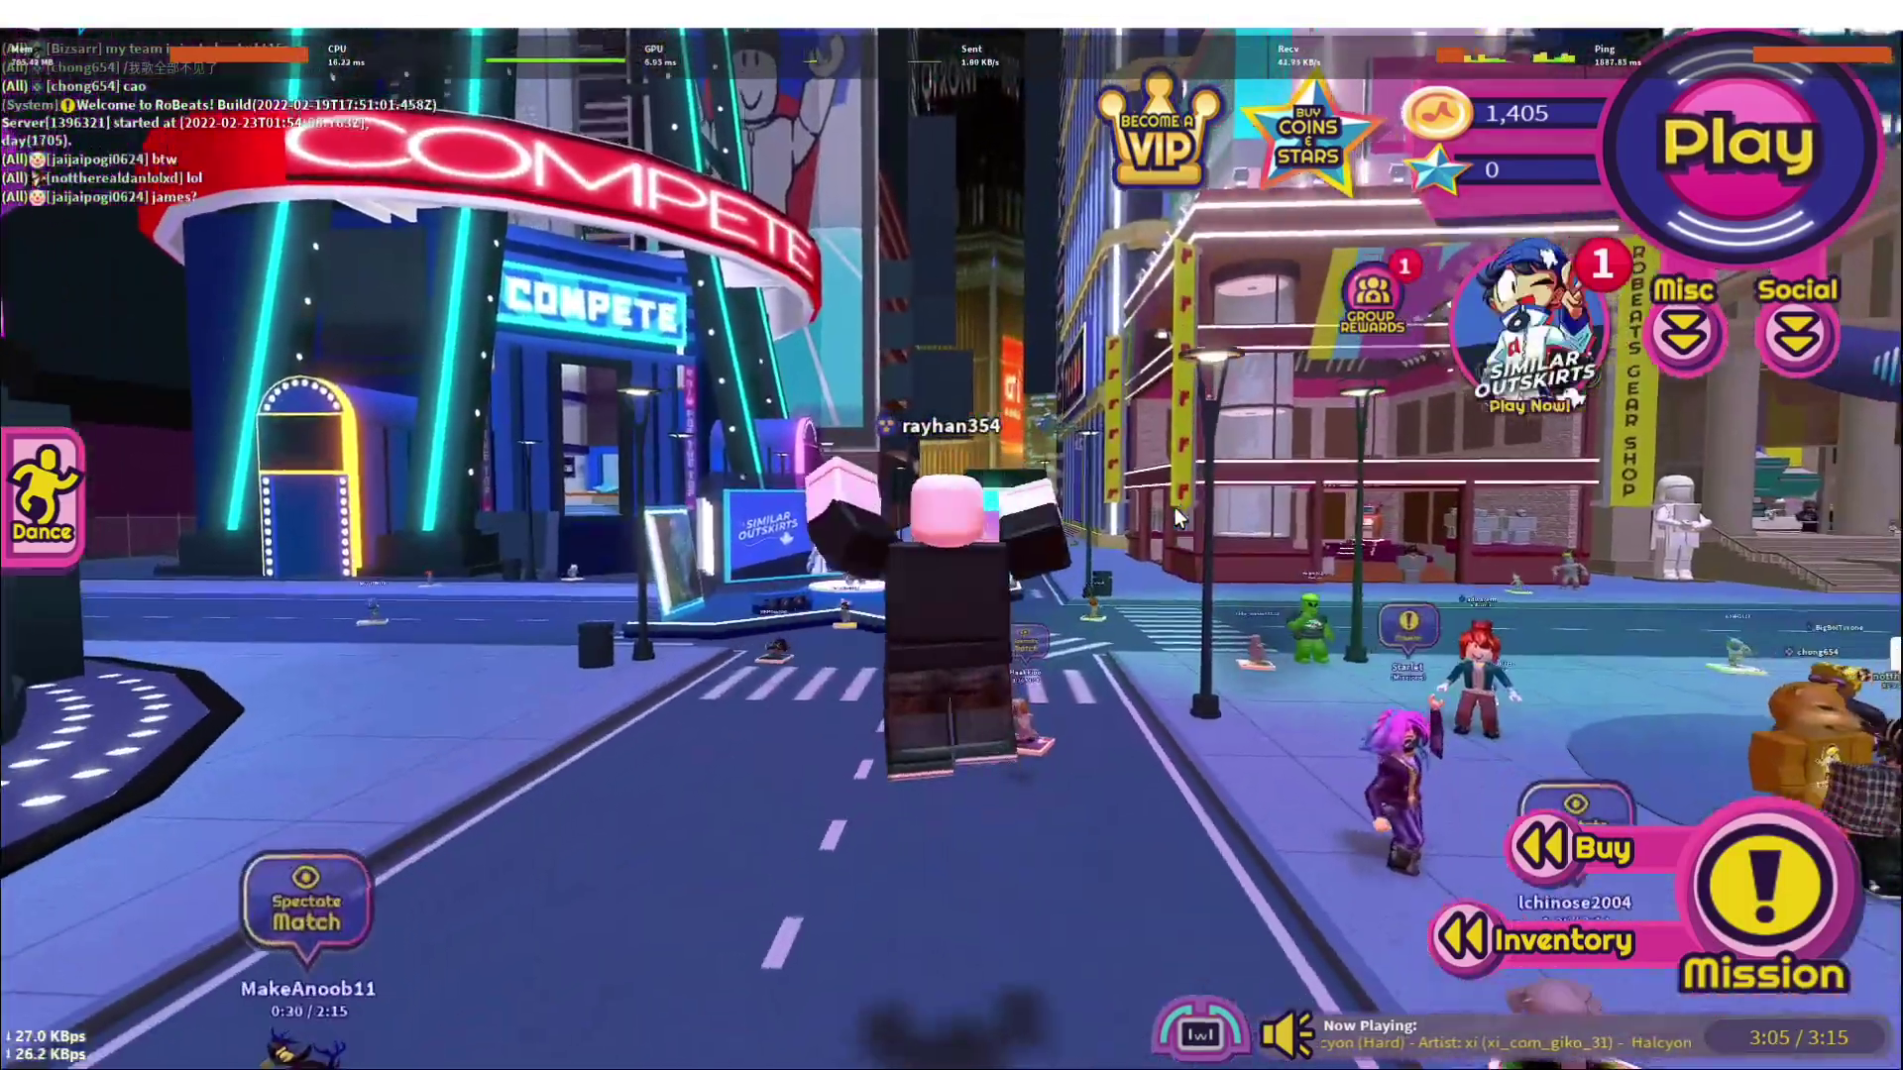
{"action": "key", "text": "a"}
{"action": "key", "text": "w"}
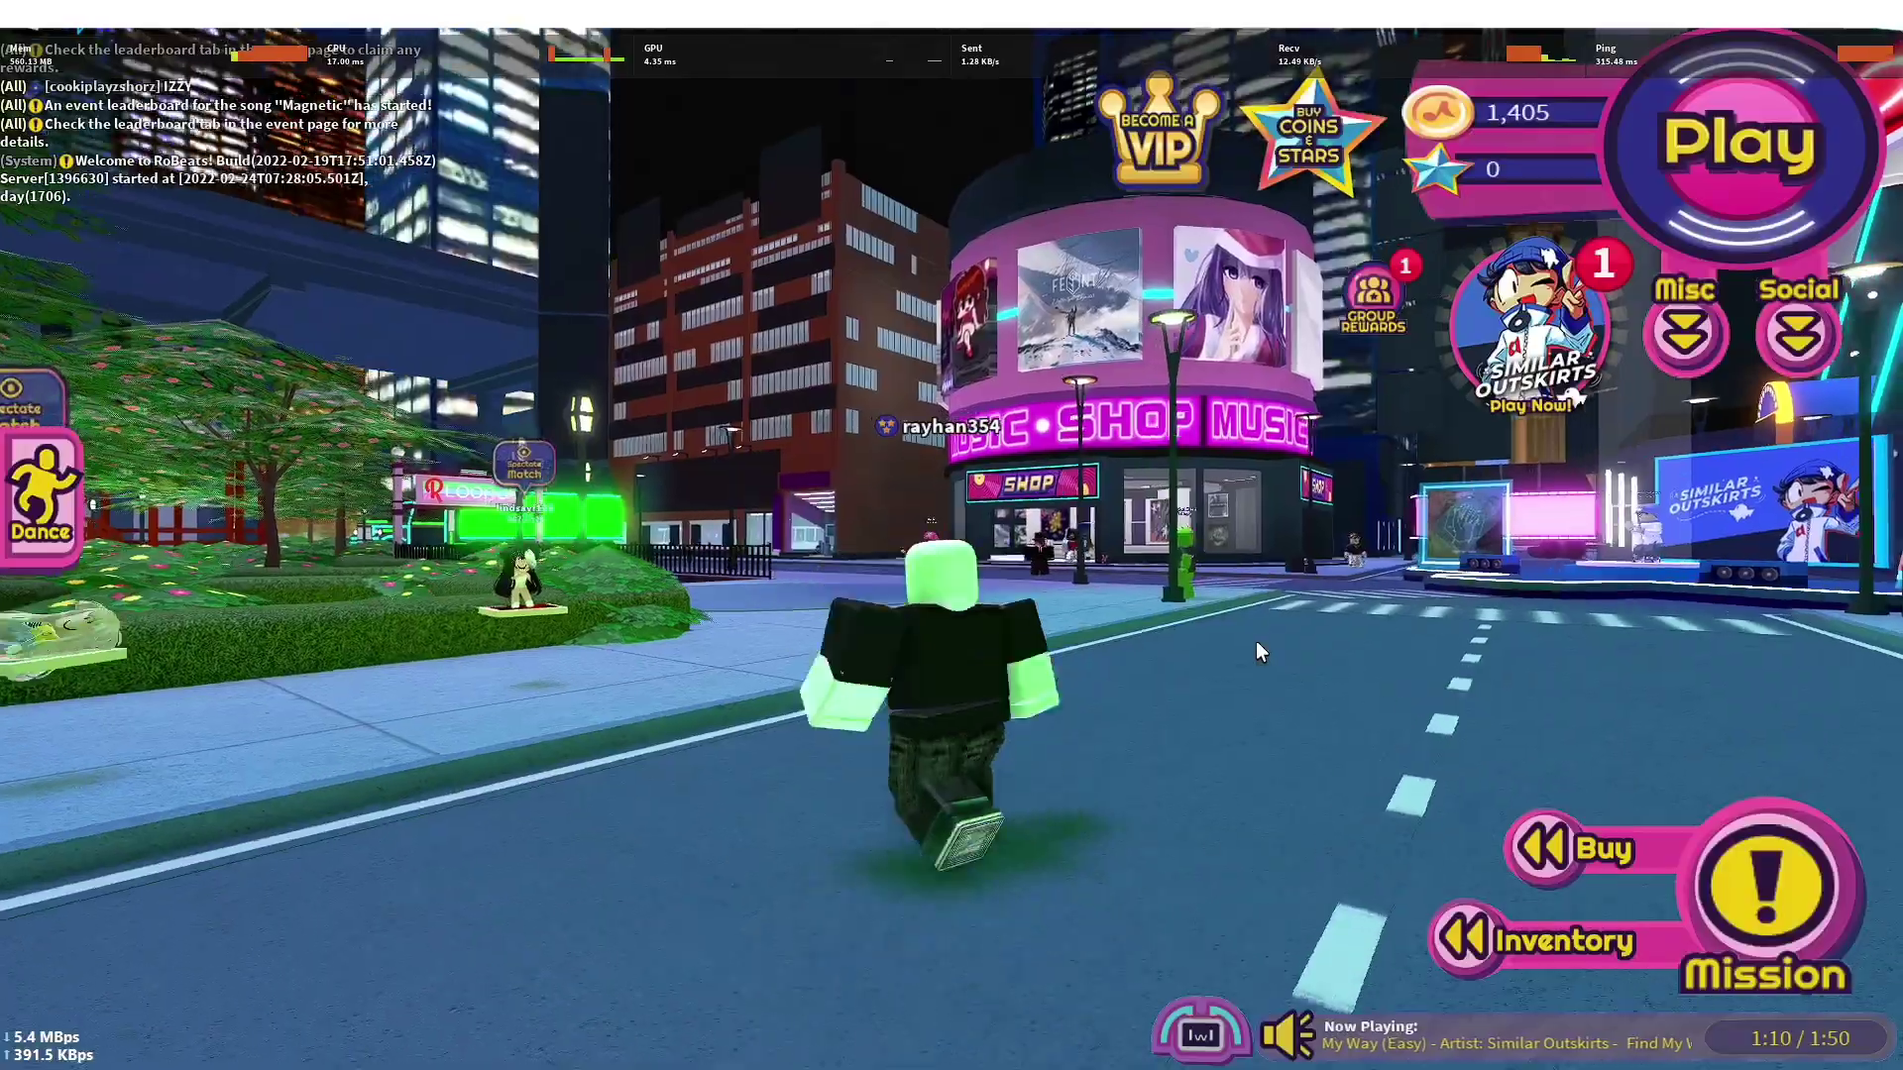
{"action": "key", "text": "w"}
{"action": "key", "text": "a"}
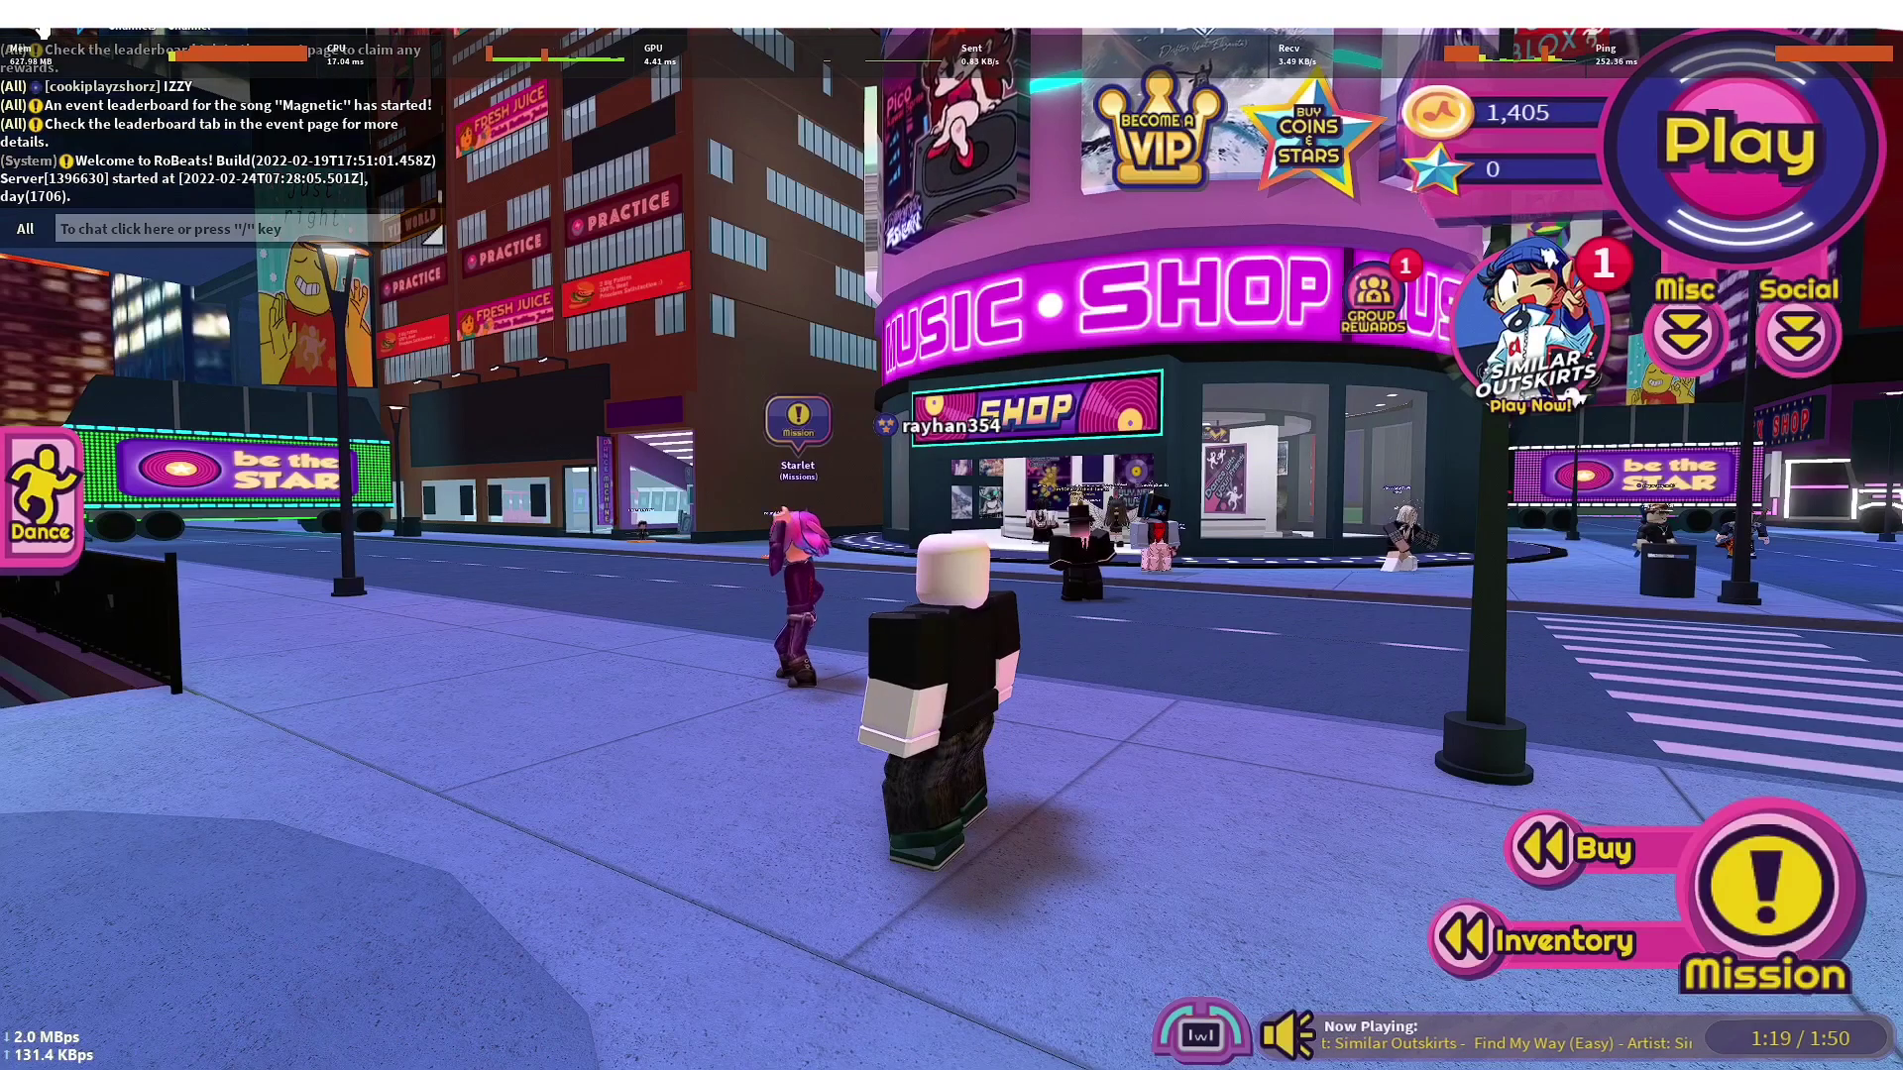
{"action": "key", "text": "Escape"}
{"action": "key", "text": "Escape"}
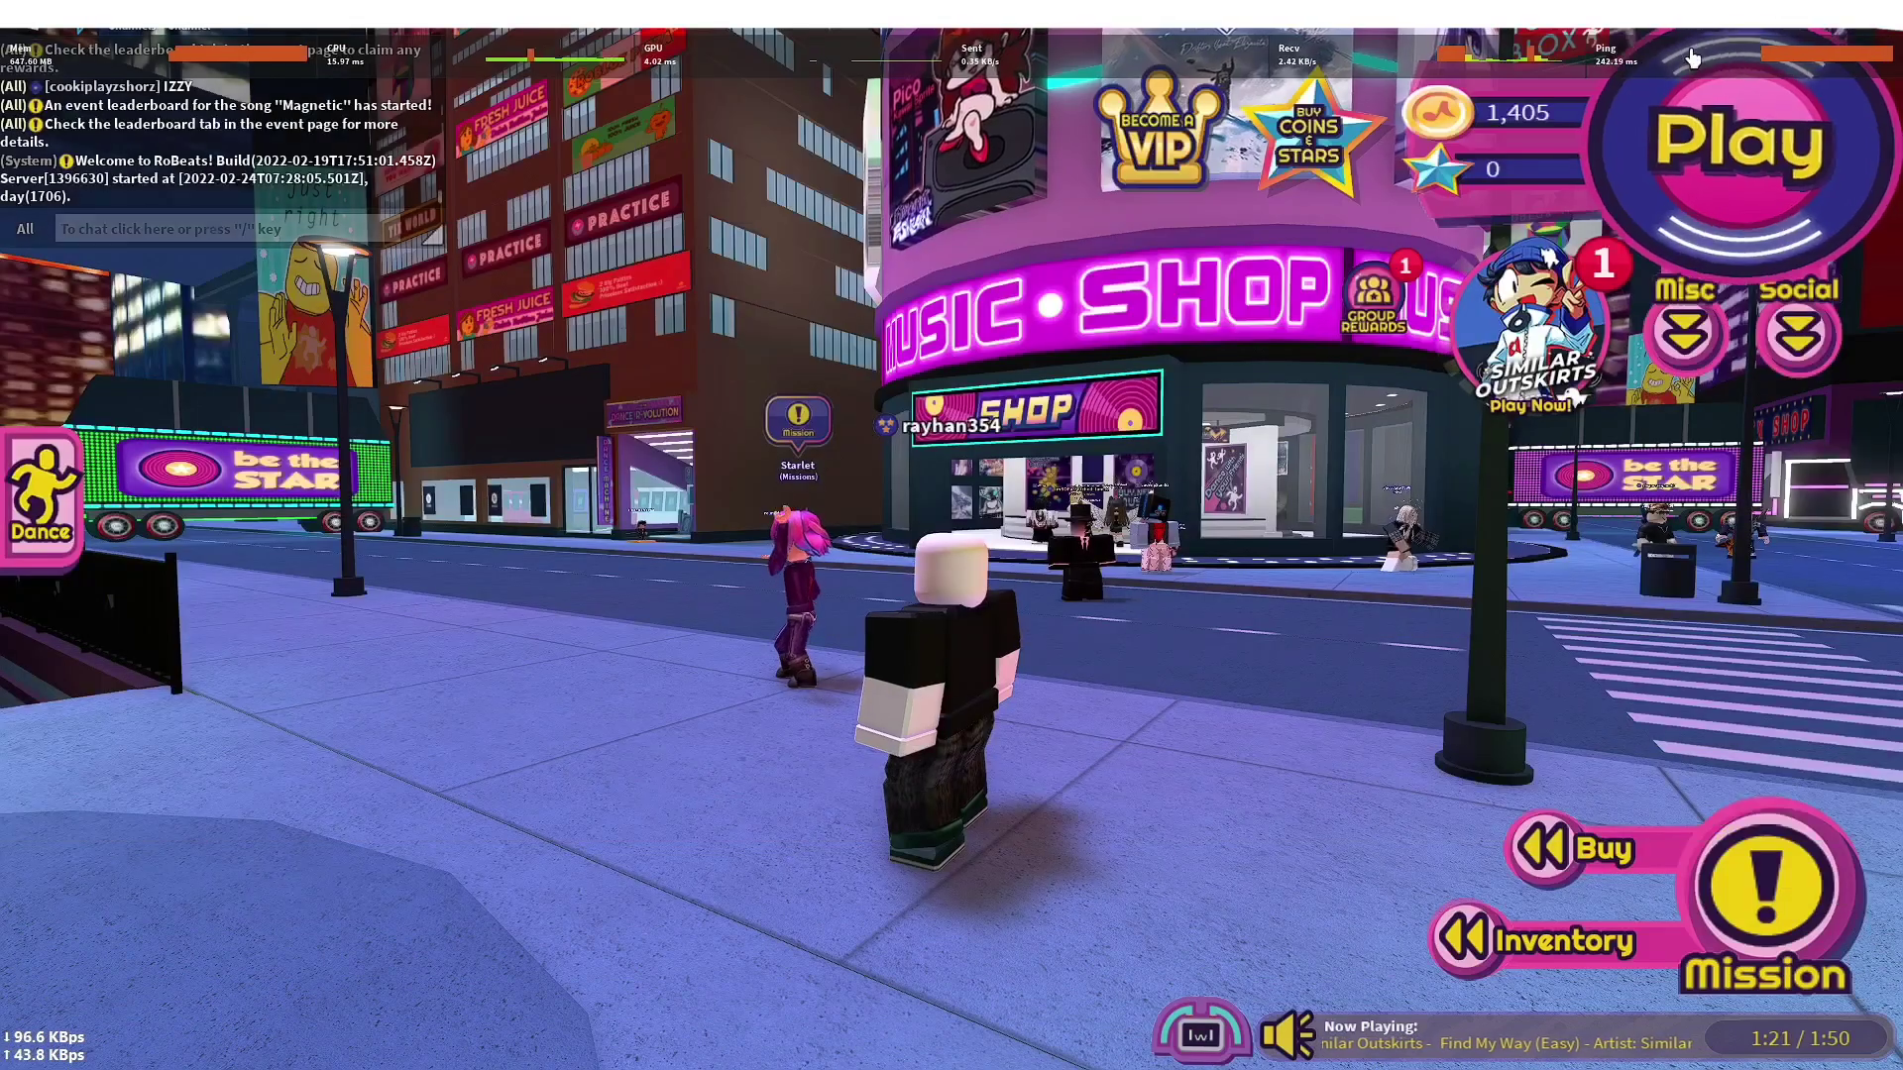
Open and close the RoBeats song selection, then run the avatar into the park.
{"action": "left_click", "coordinate": [1698, 113]}
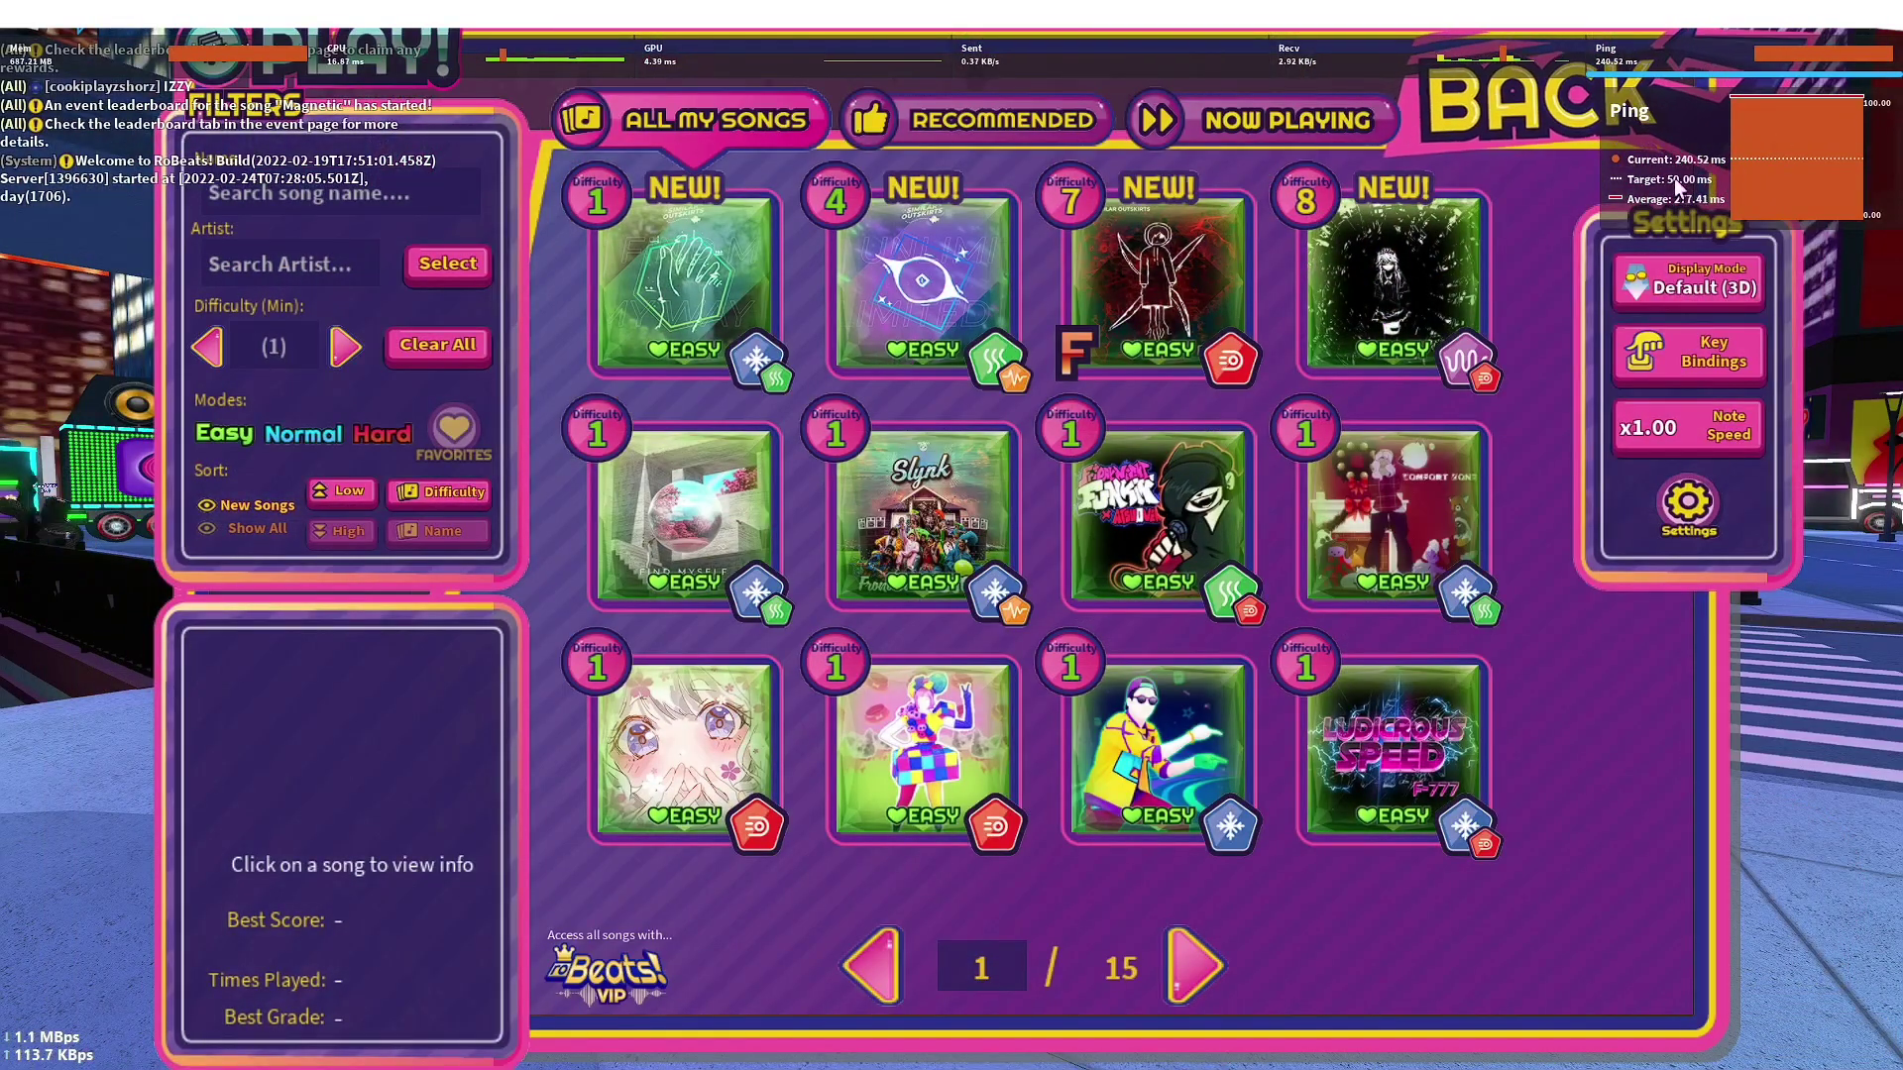
{"action": "left_click", "coordinate": [30, 32]}
{"action": "left_click", "coordinate": [29, 33]}
{"action": "key", "text": "Escape"}
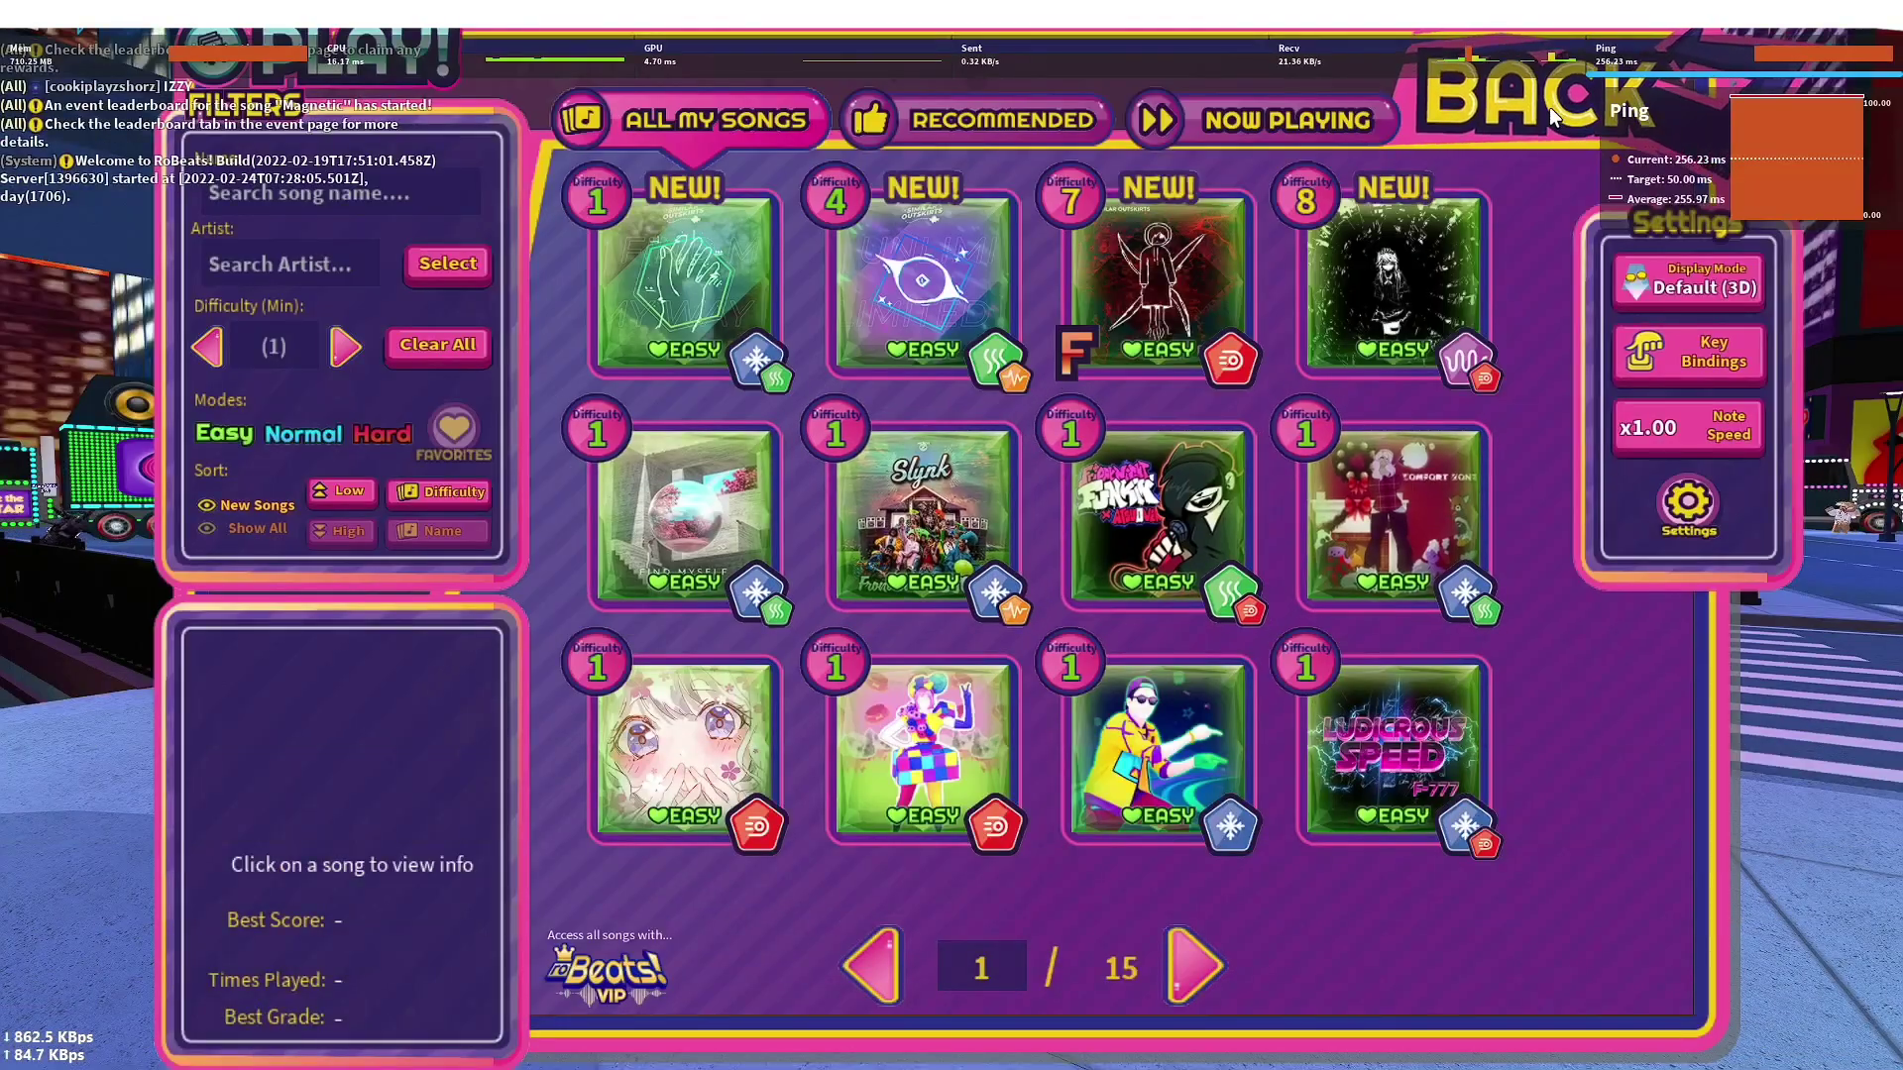
{"action": "left_click", "coordinate": [1550, 105]}
{"action": "left_click", "coordinate": [1679, 61]}
{"action": "left_click", "coordinate": [1625, 110]}
{"action": "key", "text": "w"}
{"action": "key", "text": "w"}
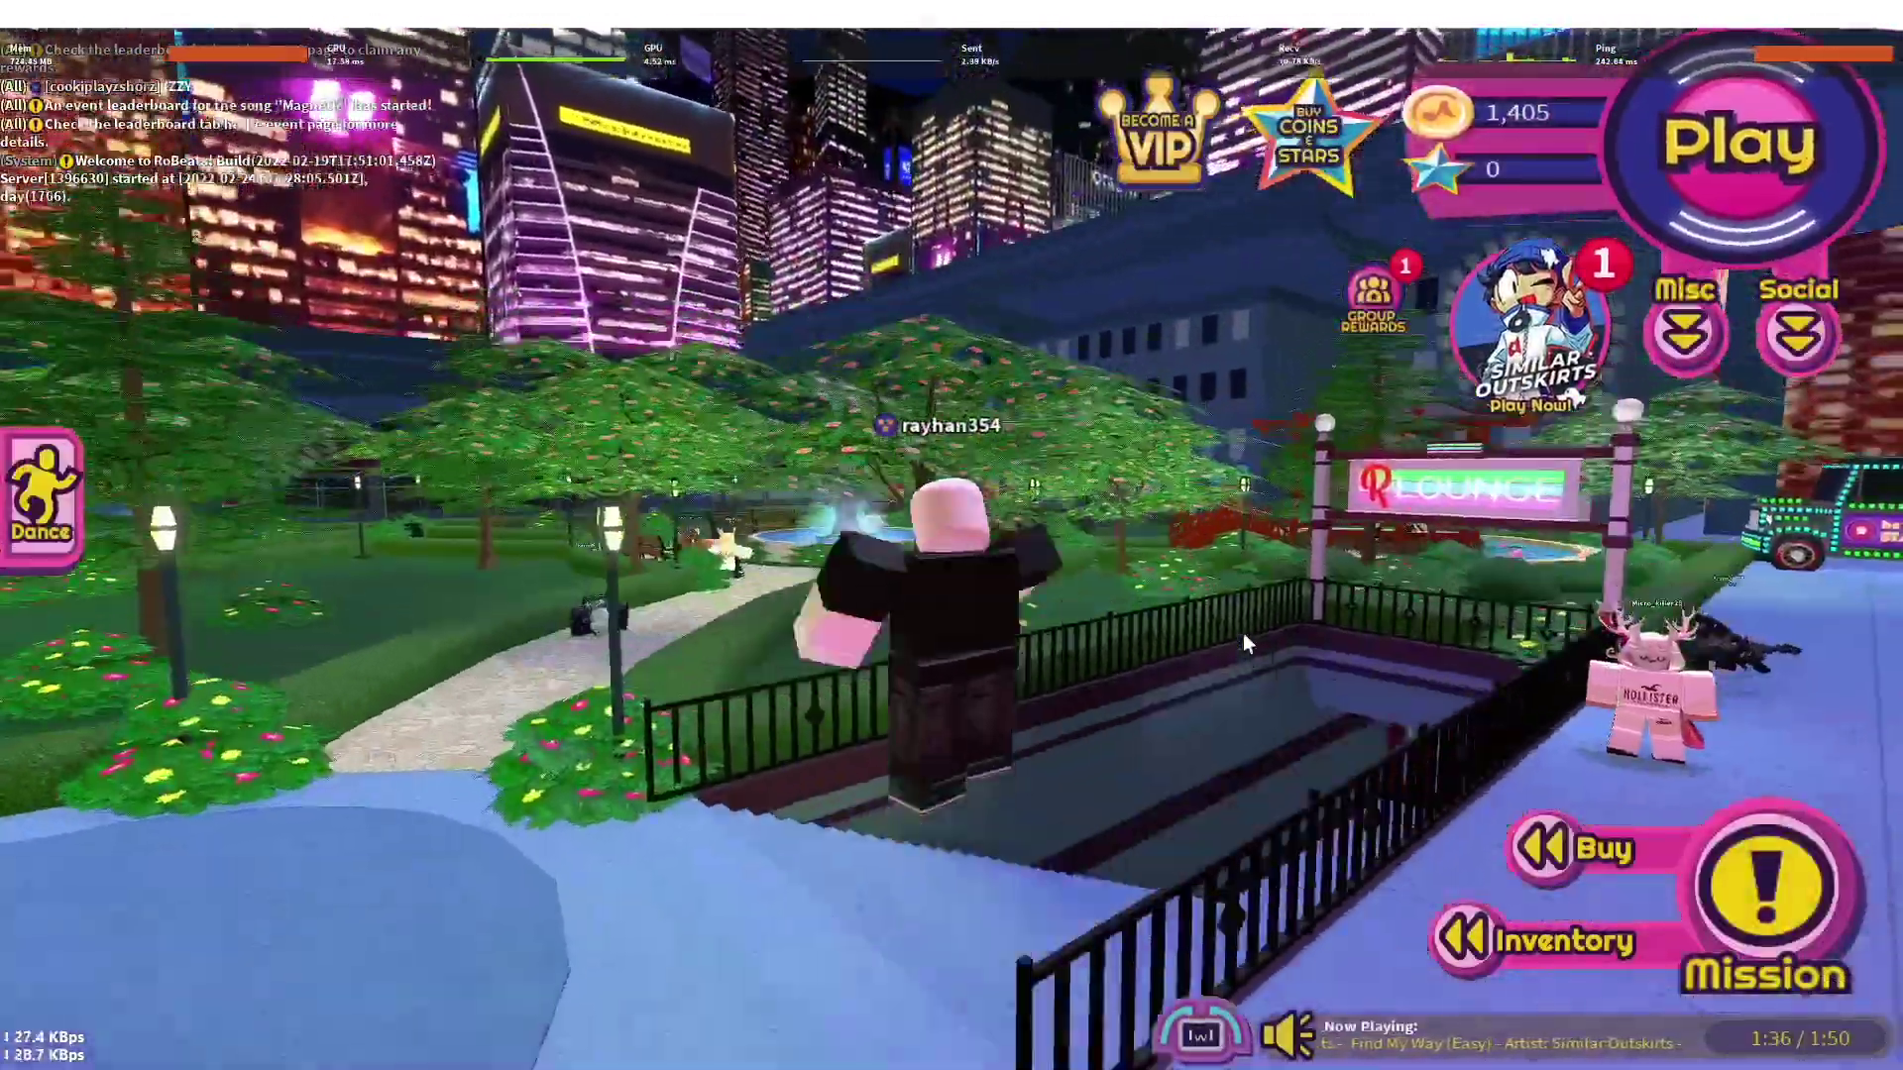
{"action": "key", "text": "w"}
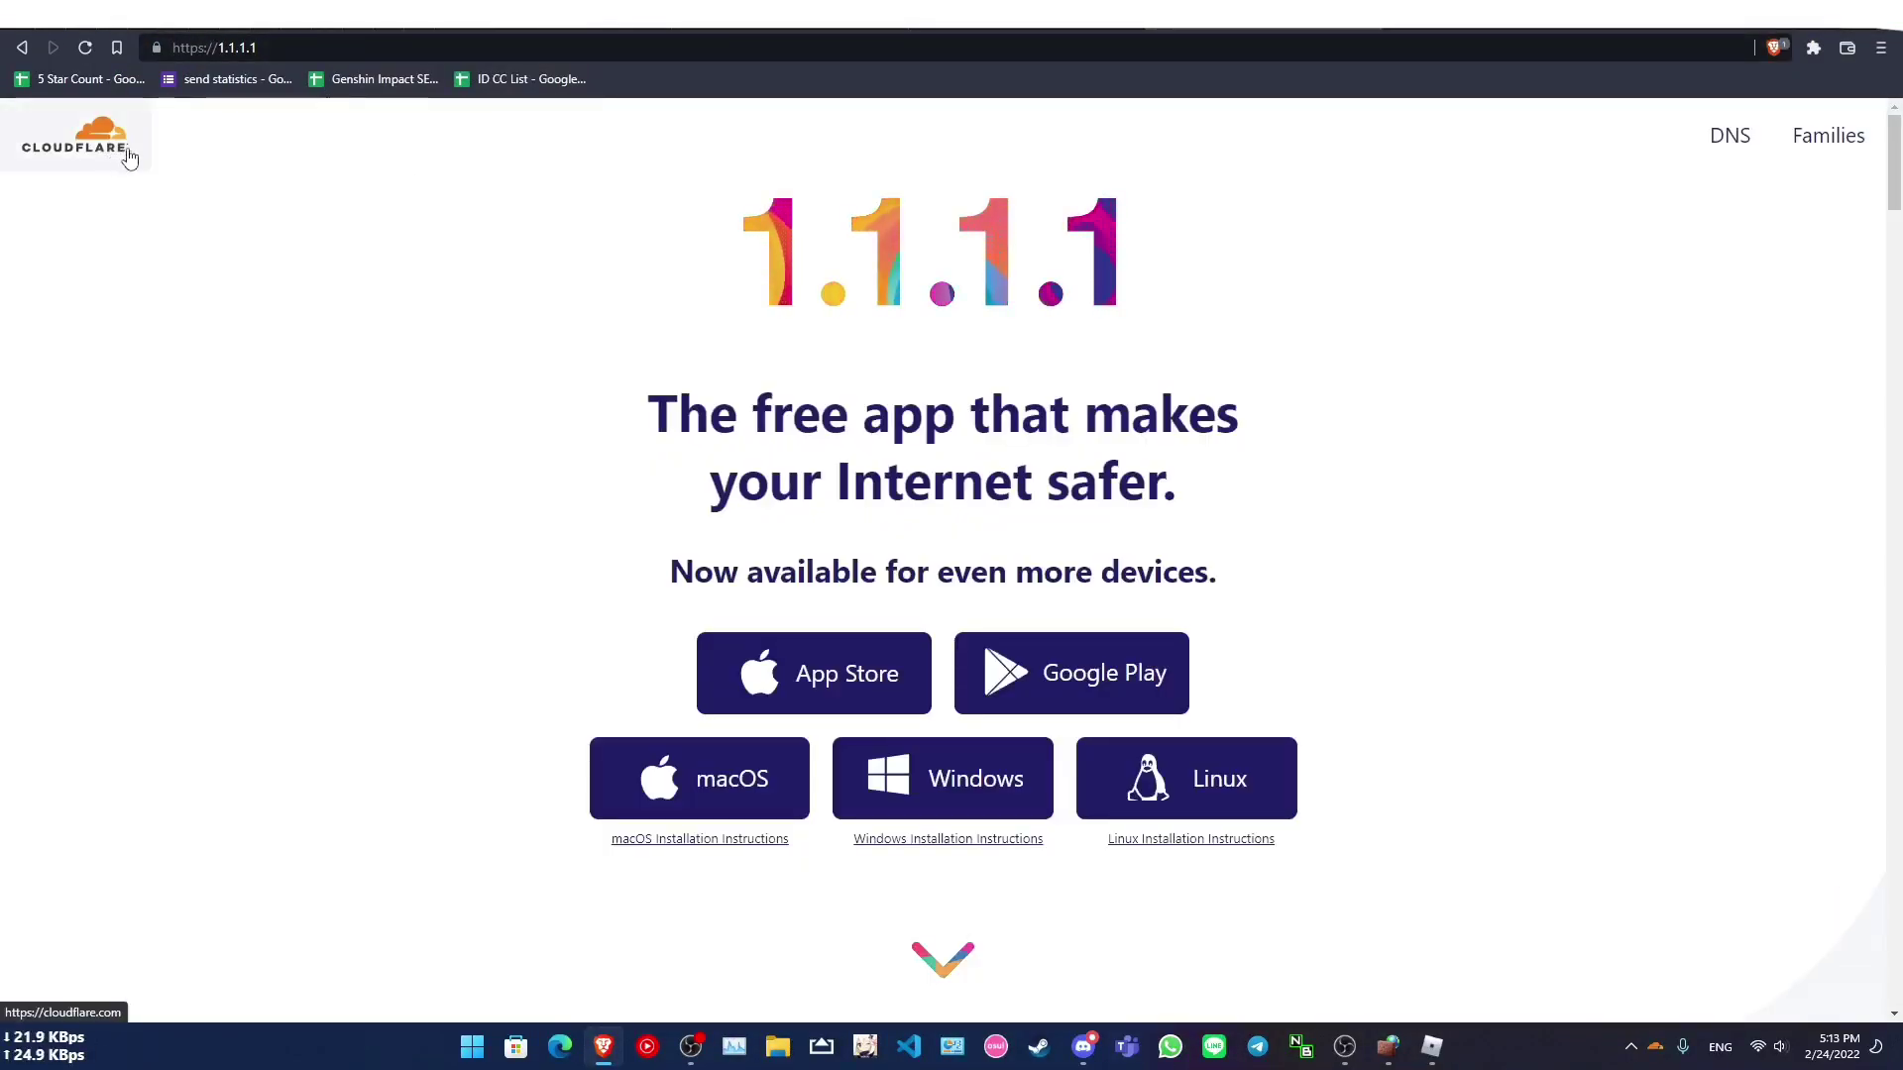
Confirm WARP shows Connected, then return to fullscreen RoBeats and walk toward Compete.
{"action": "left_click", "coordinate": [1658, 1053]}
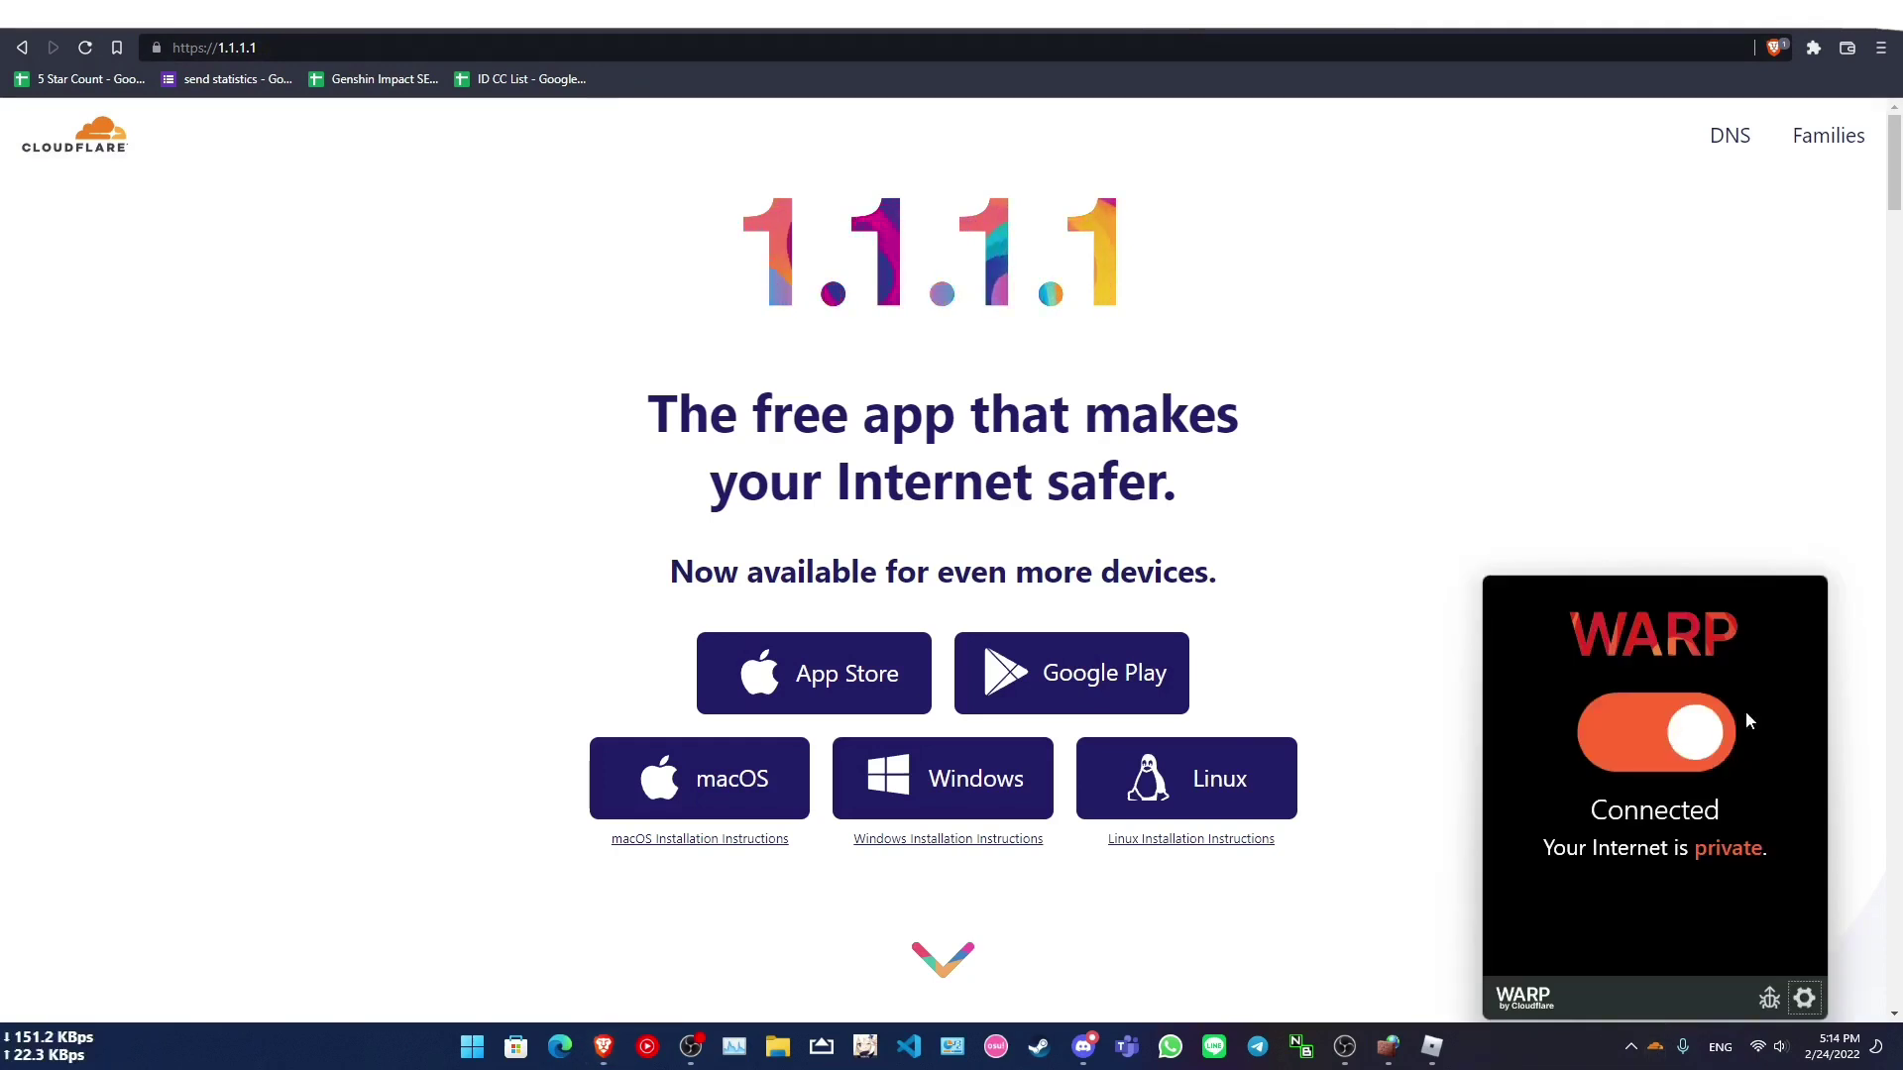
{"action": "left_click", "coordinate": [1377, 633]}
{"action": "left_click", "coordinate": [1432, 1047]}
{"action": "key", "text": "w"}
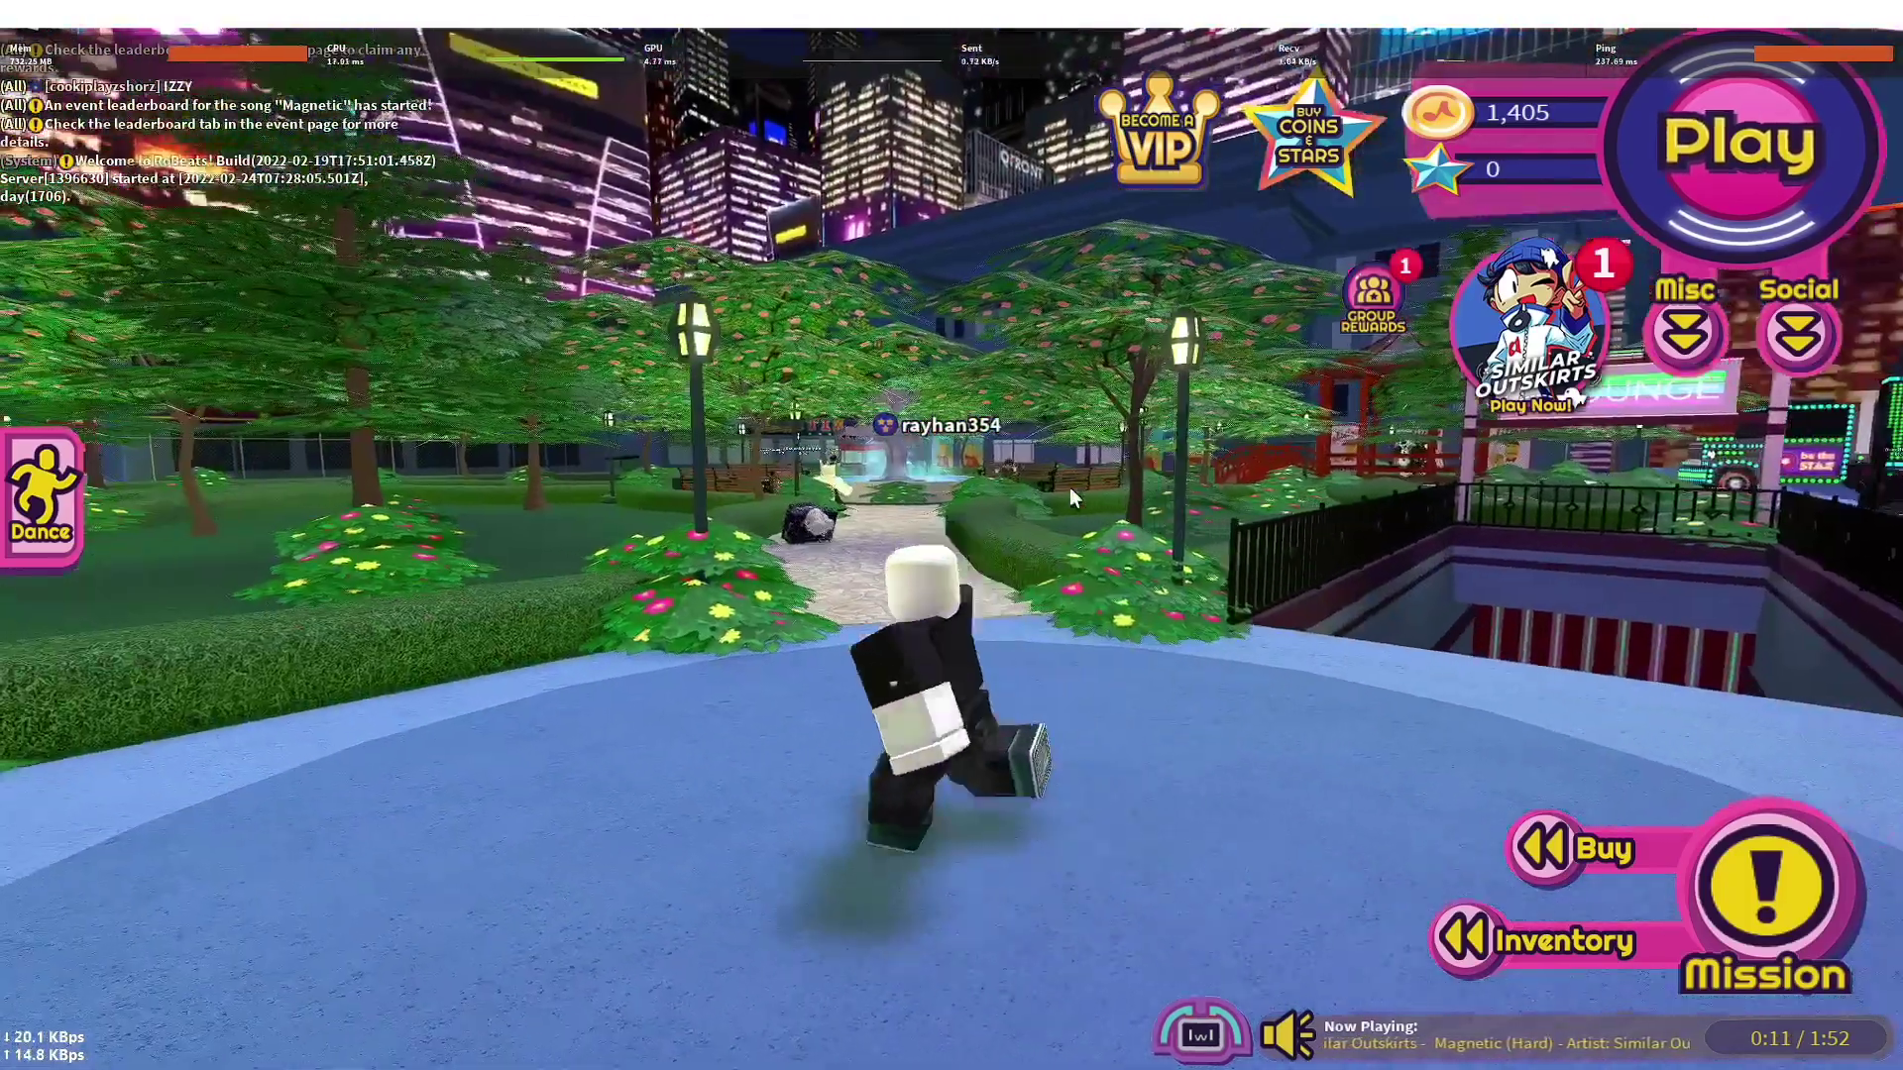
{"action": "key", "text": "w"}
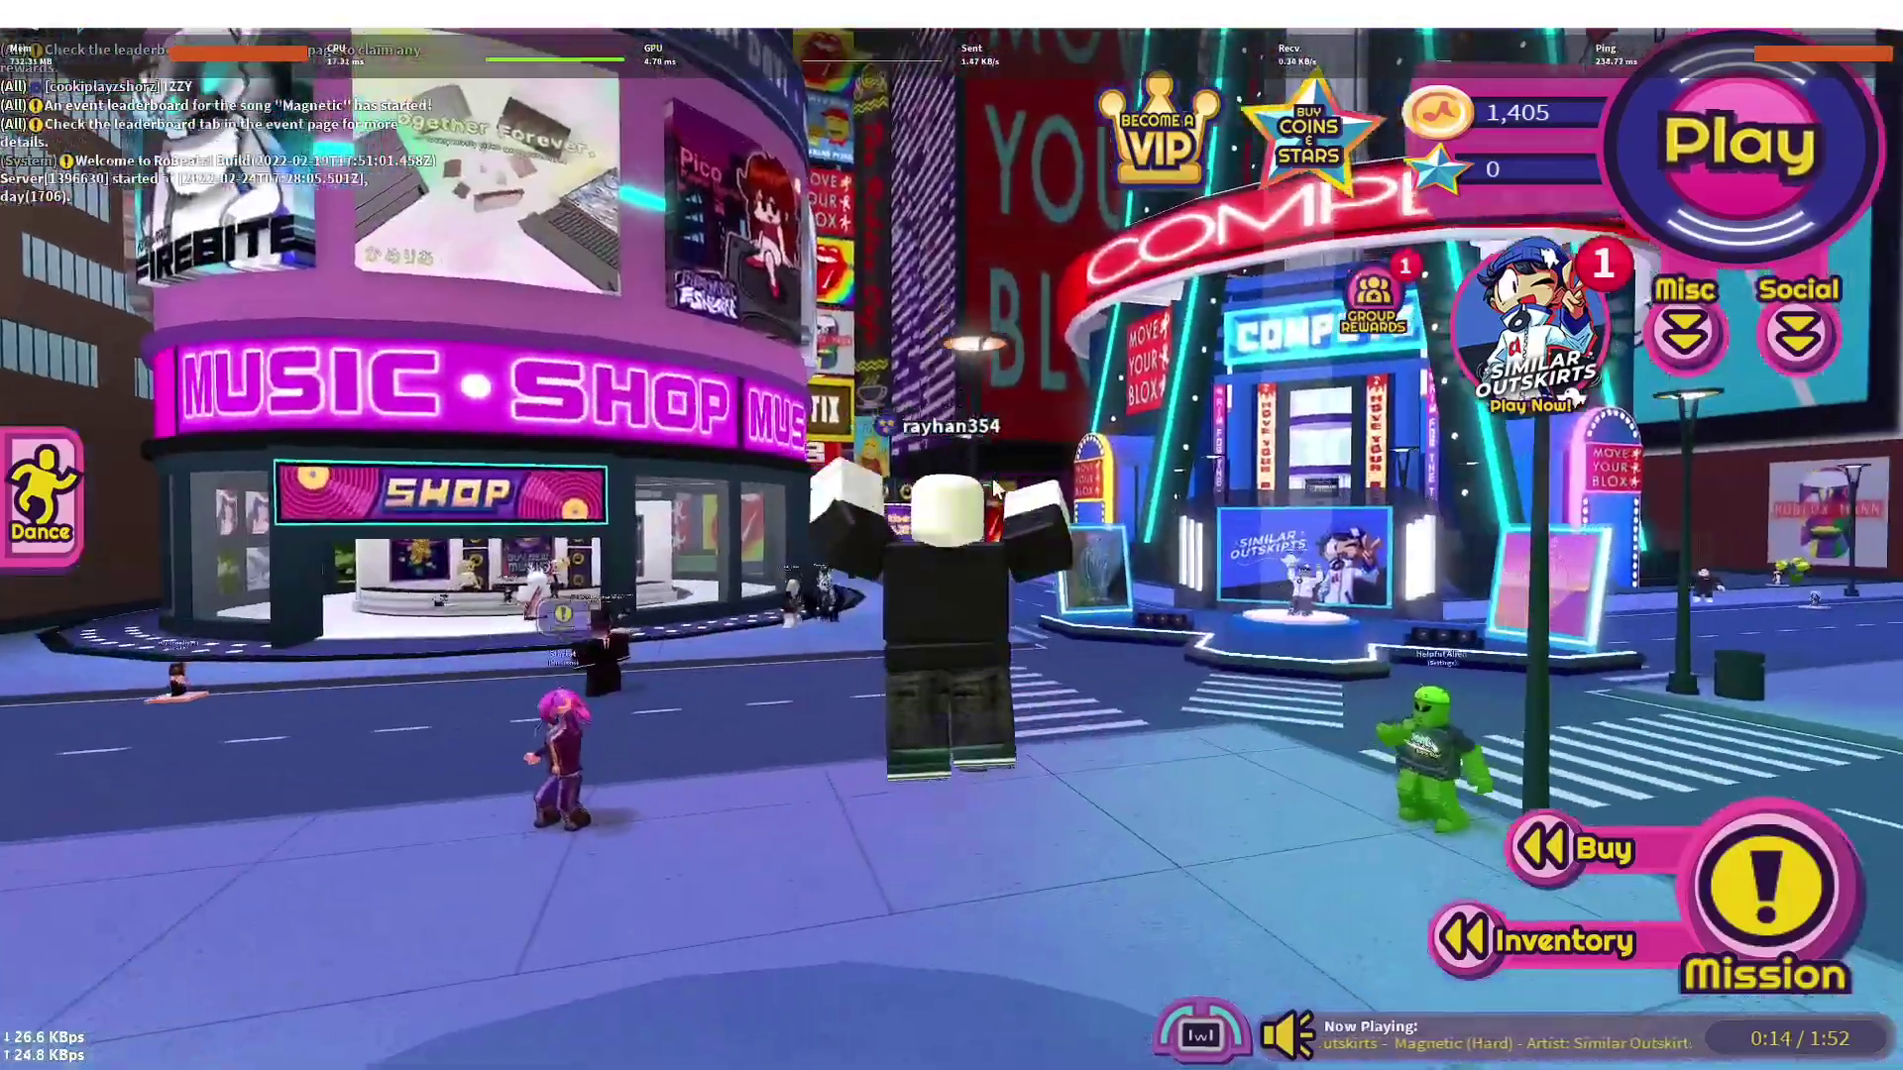
Recheck the WARP status panel and switch back to the Roblox game window.
{"action": "key", "text": "alt+Tab"}
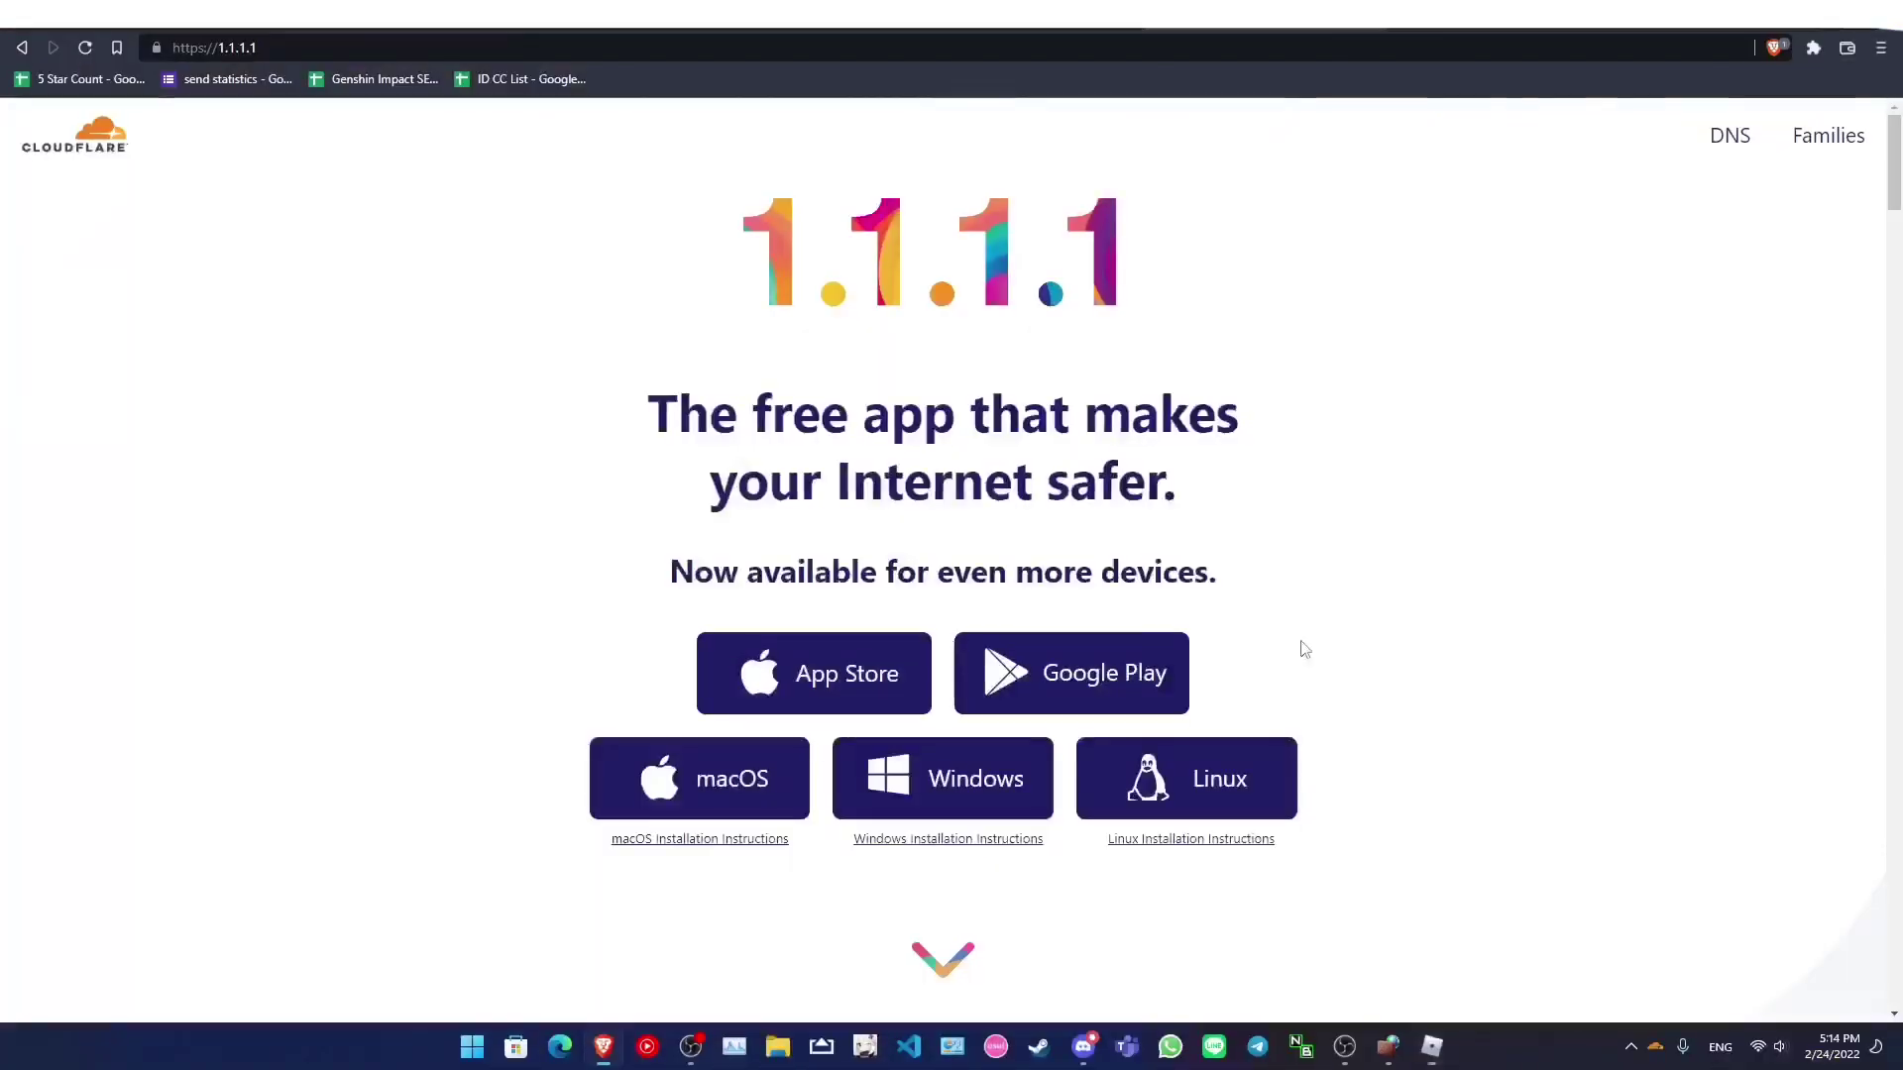
{"action": "left_click", "coordinate": [1655, 1048]}
{"action": "left_click", "coordinate": [1481, 717]}
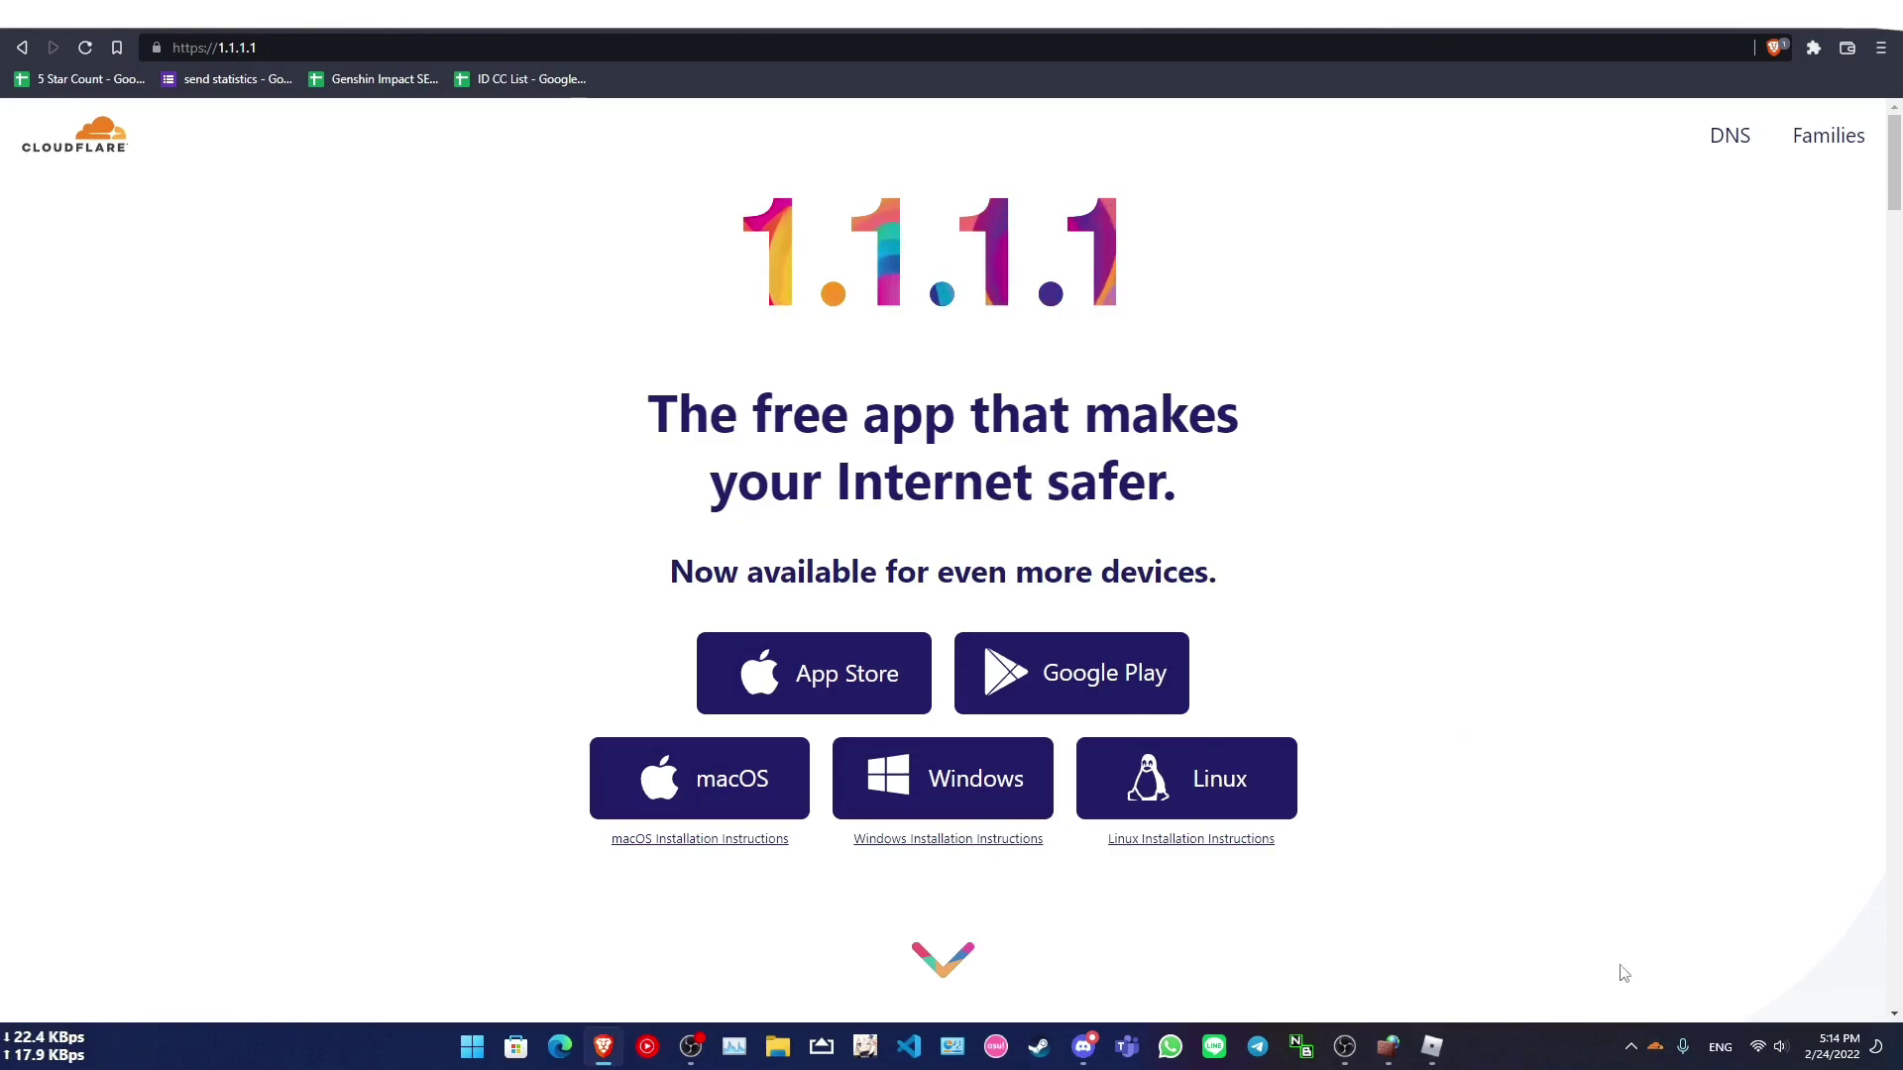
{"action": "left_click", "coordinate": [1652, 1050]}
{"action": "key", "text": "alt+Tab"}
{"action": "left_click", "coordinate": [1198, 442]}
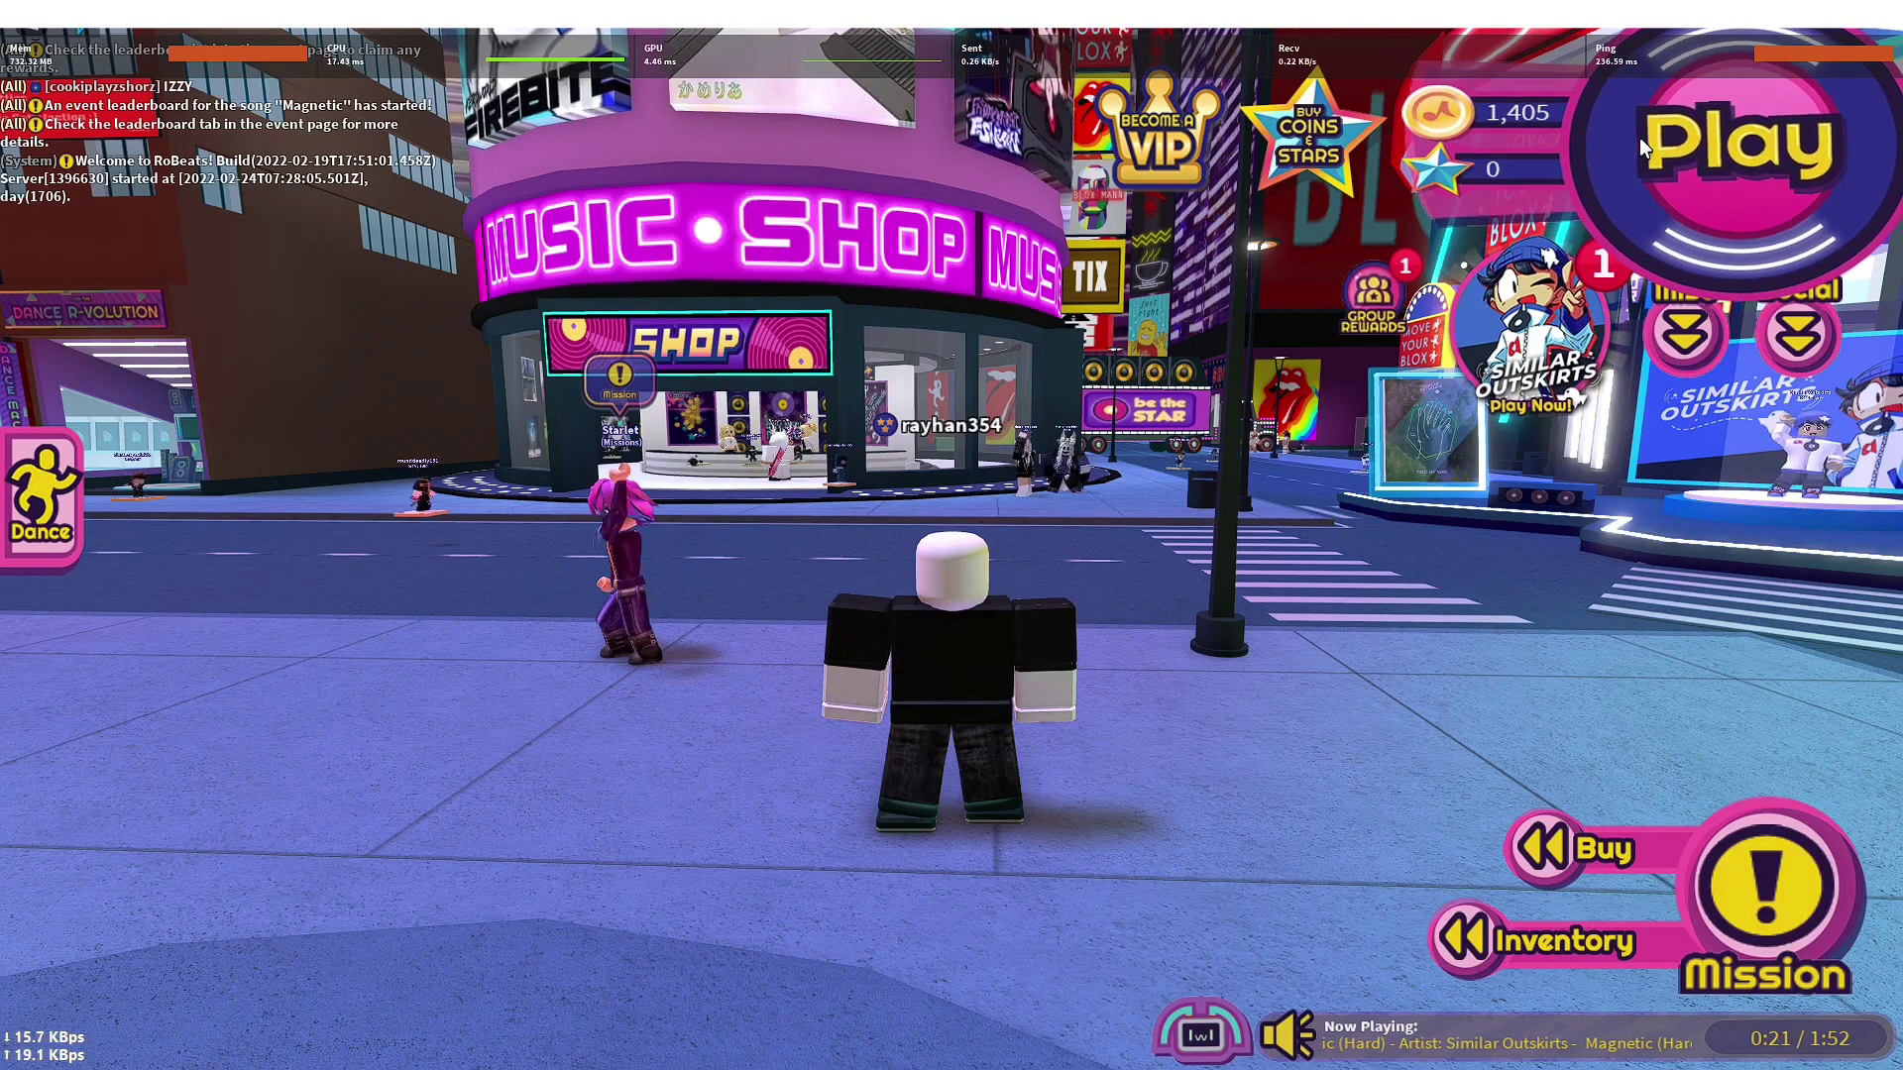
Take RoBeats out of fullscreen into a smaller window and drag it across the screen.
{"action": "key", "text": "F11"}
{"action": "left_click", "coordinate": [1814, 33]}
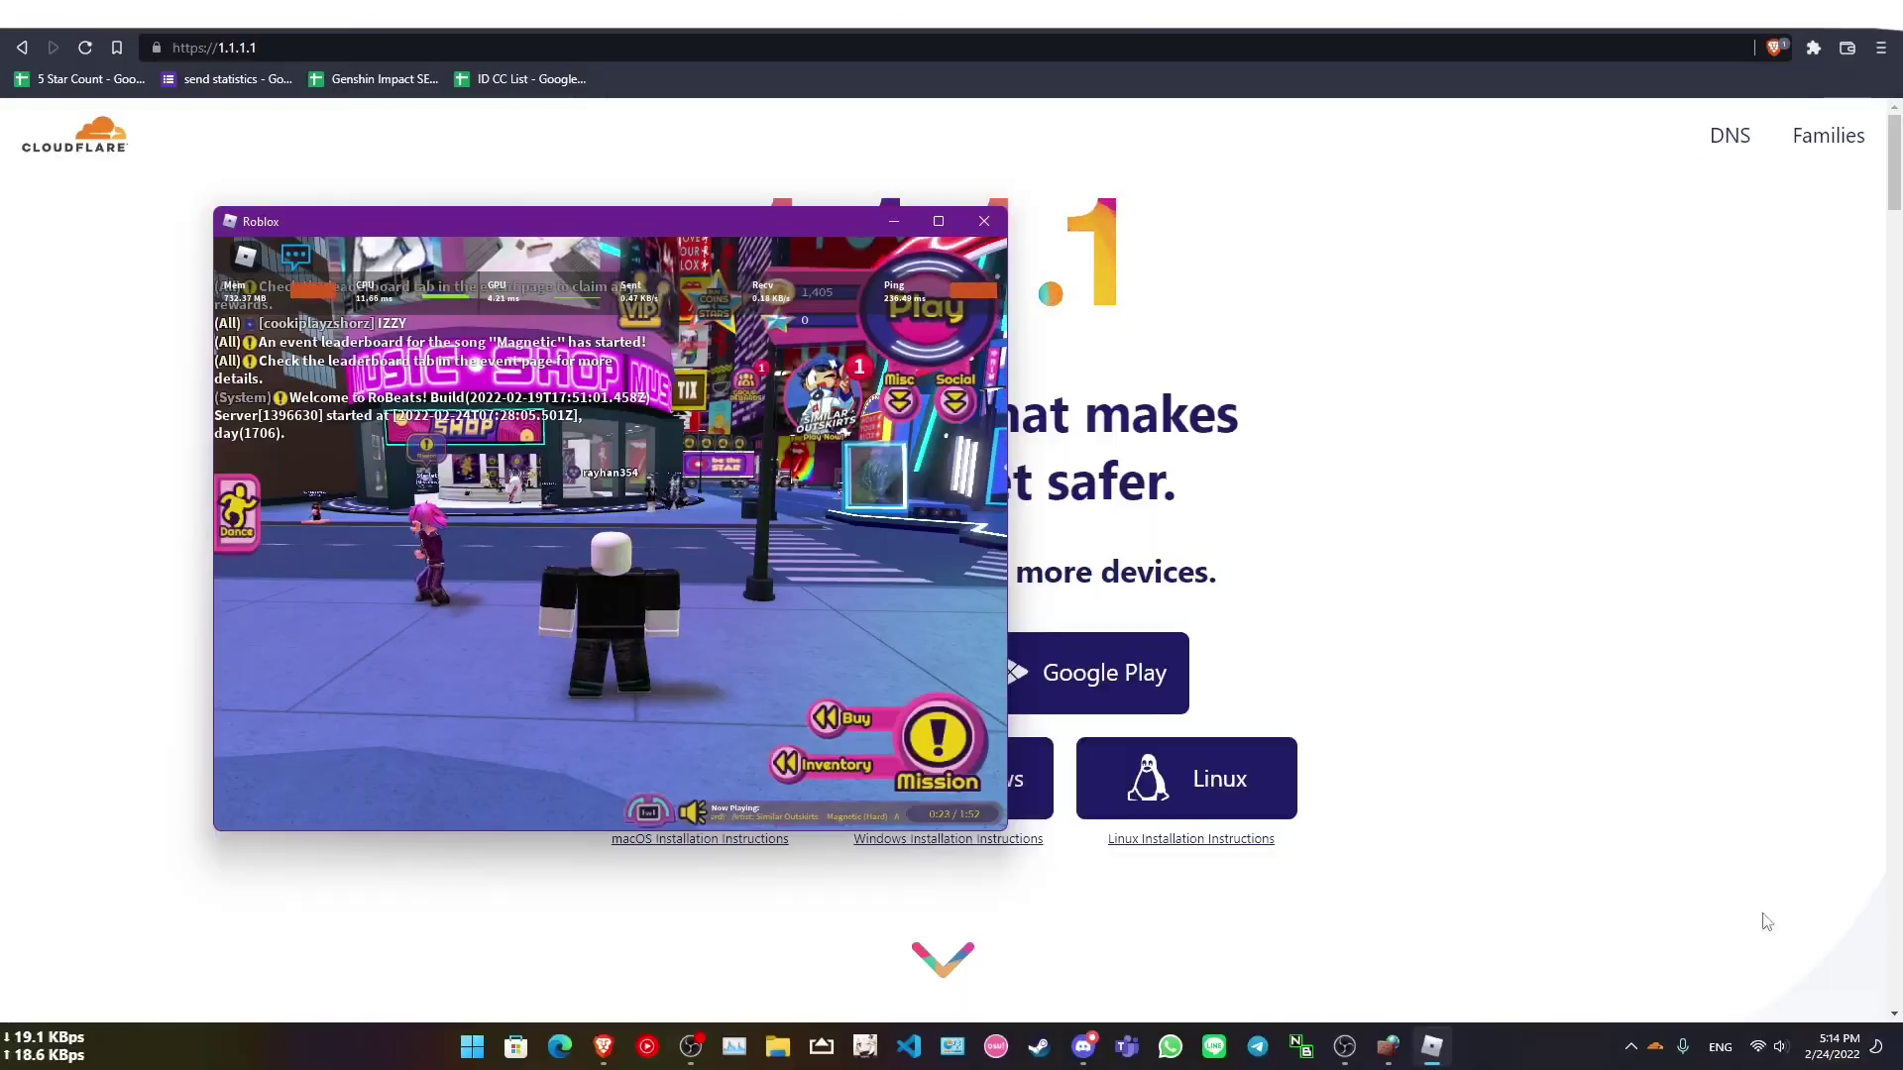
{"action": "left_click", "coordinate": [1655, 1046]}
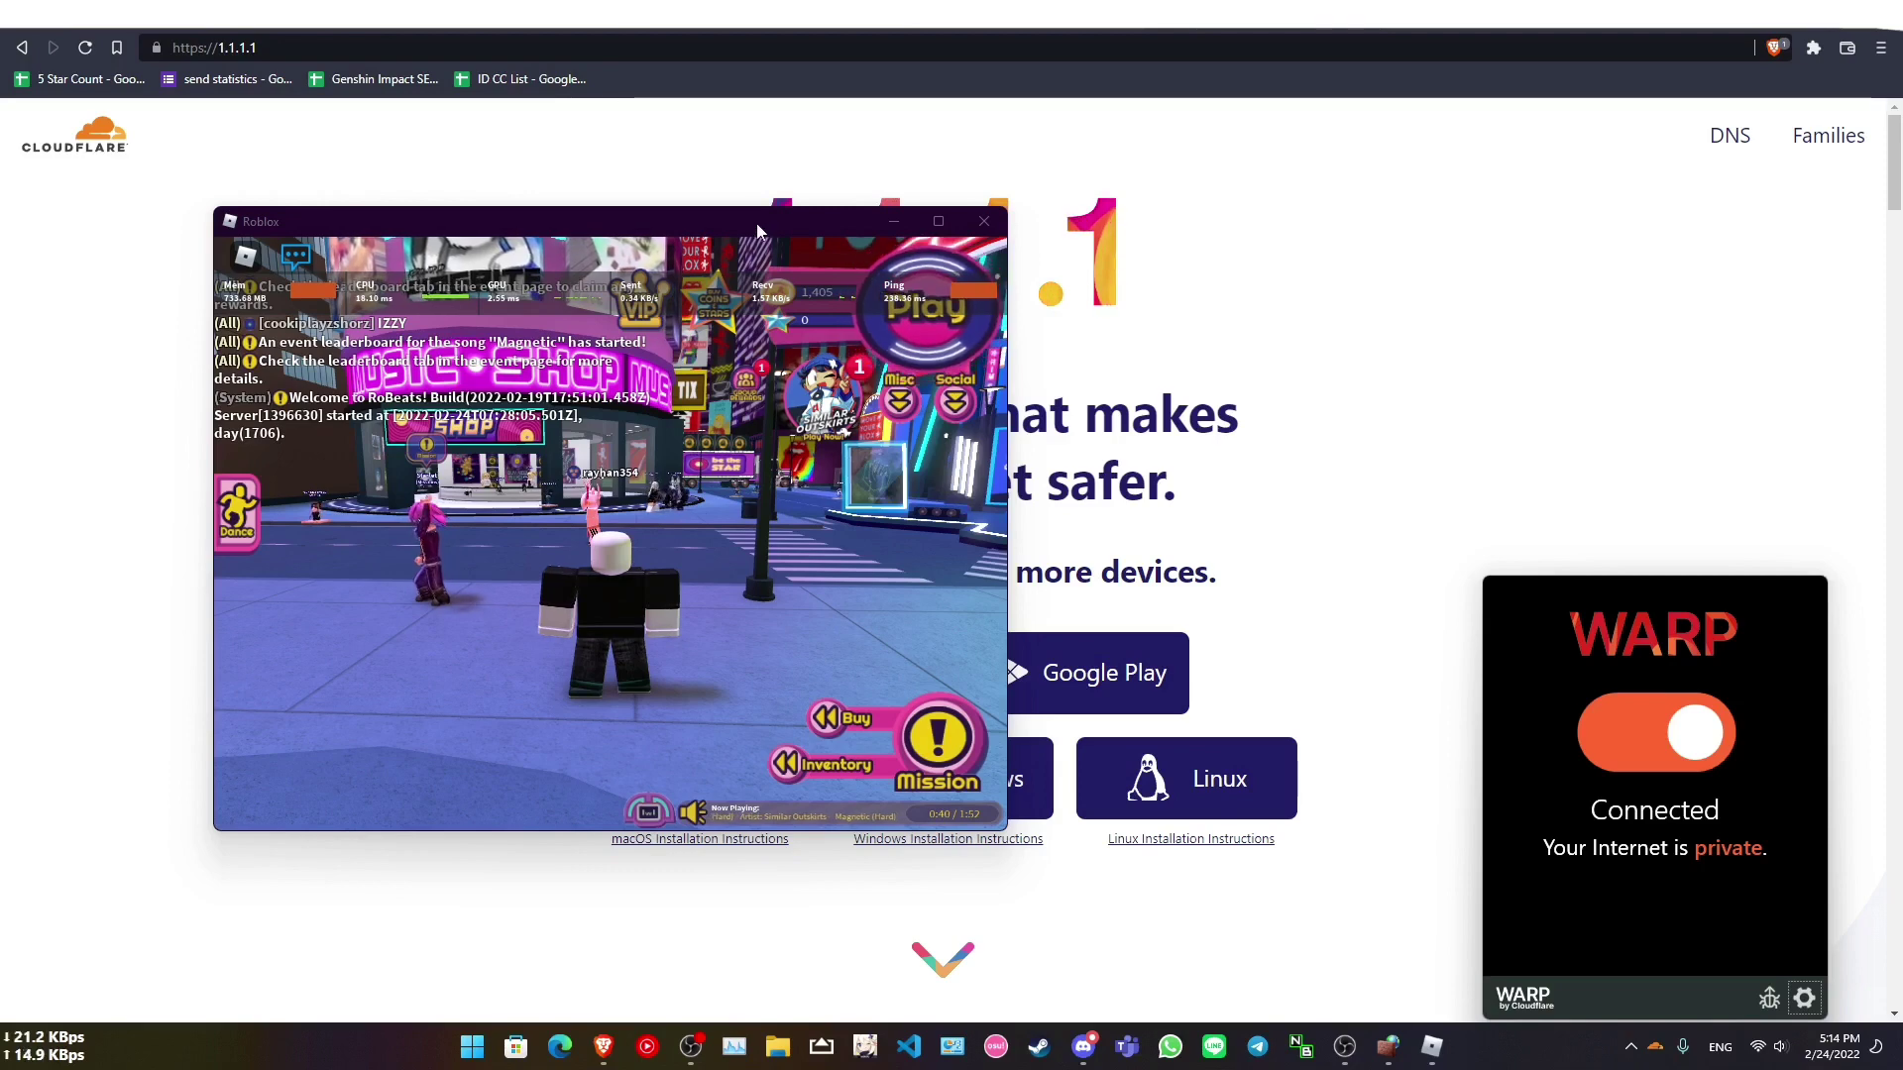
{"action": "left_click_drag", "start_coordinate": [753, 228], "coordinate": [1067, 302]}
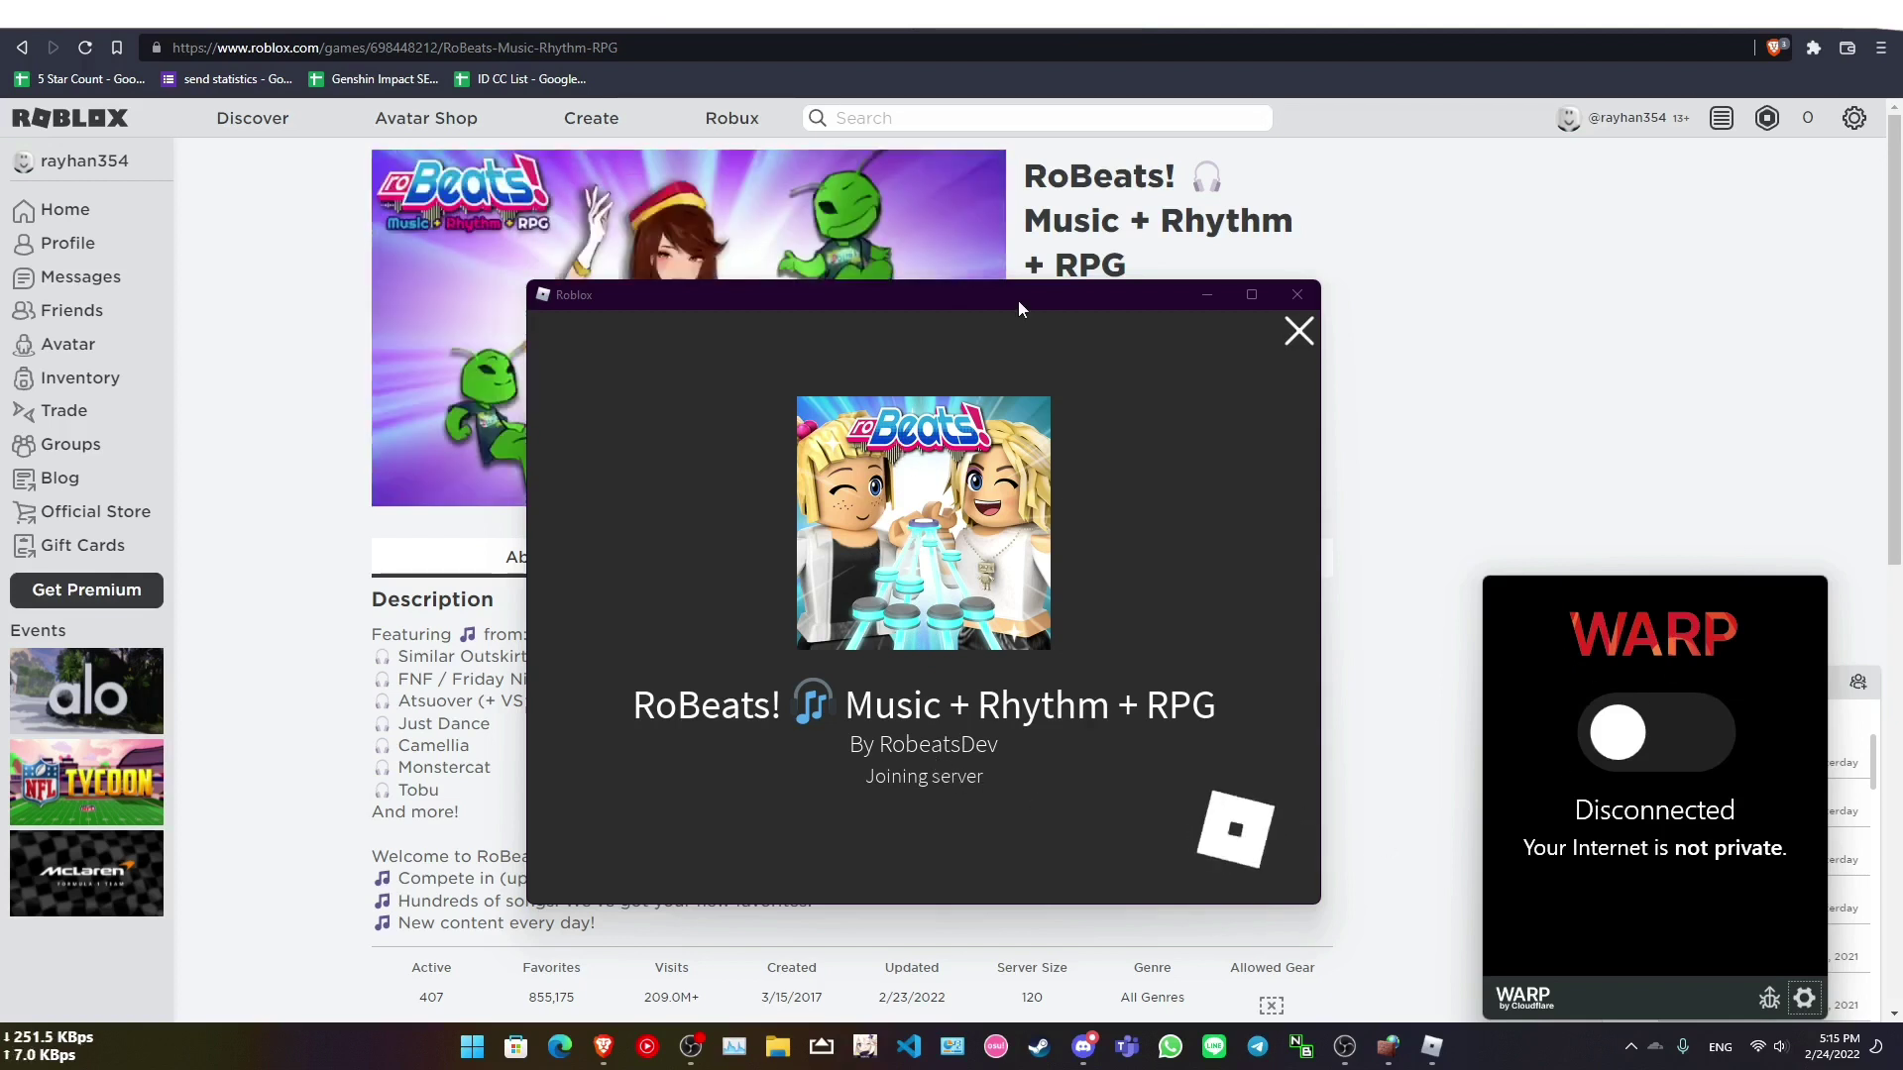
Switch Cloudflare WARP from Disconnected to Connected in its tray panel.
{"action": "left_click_drag", "start_coordinate": [1017, 300], "coordinate": [1042, 301]}
{"action": "left_click", "coordinate": [1654, 1053]}
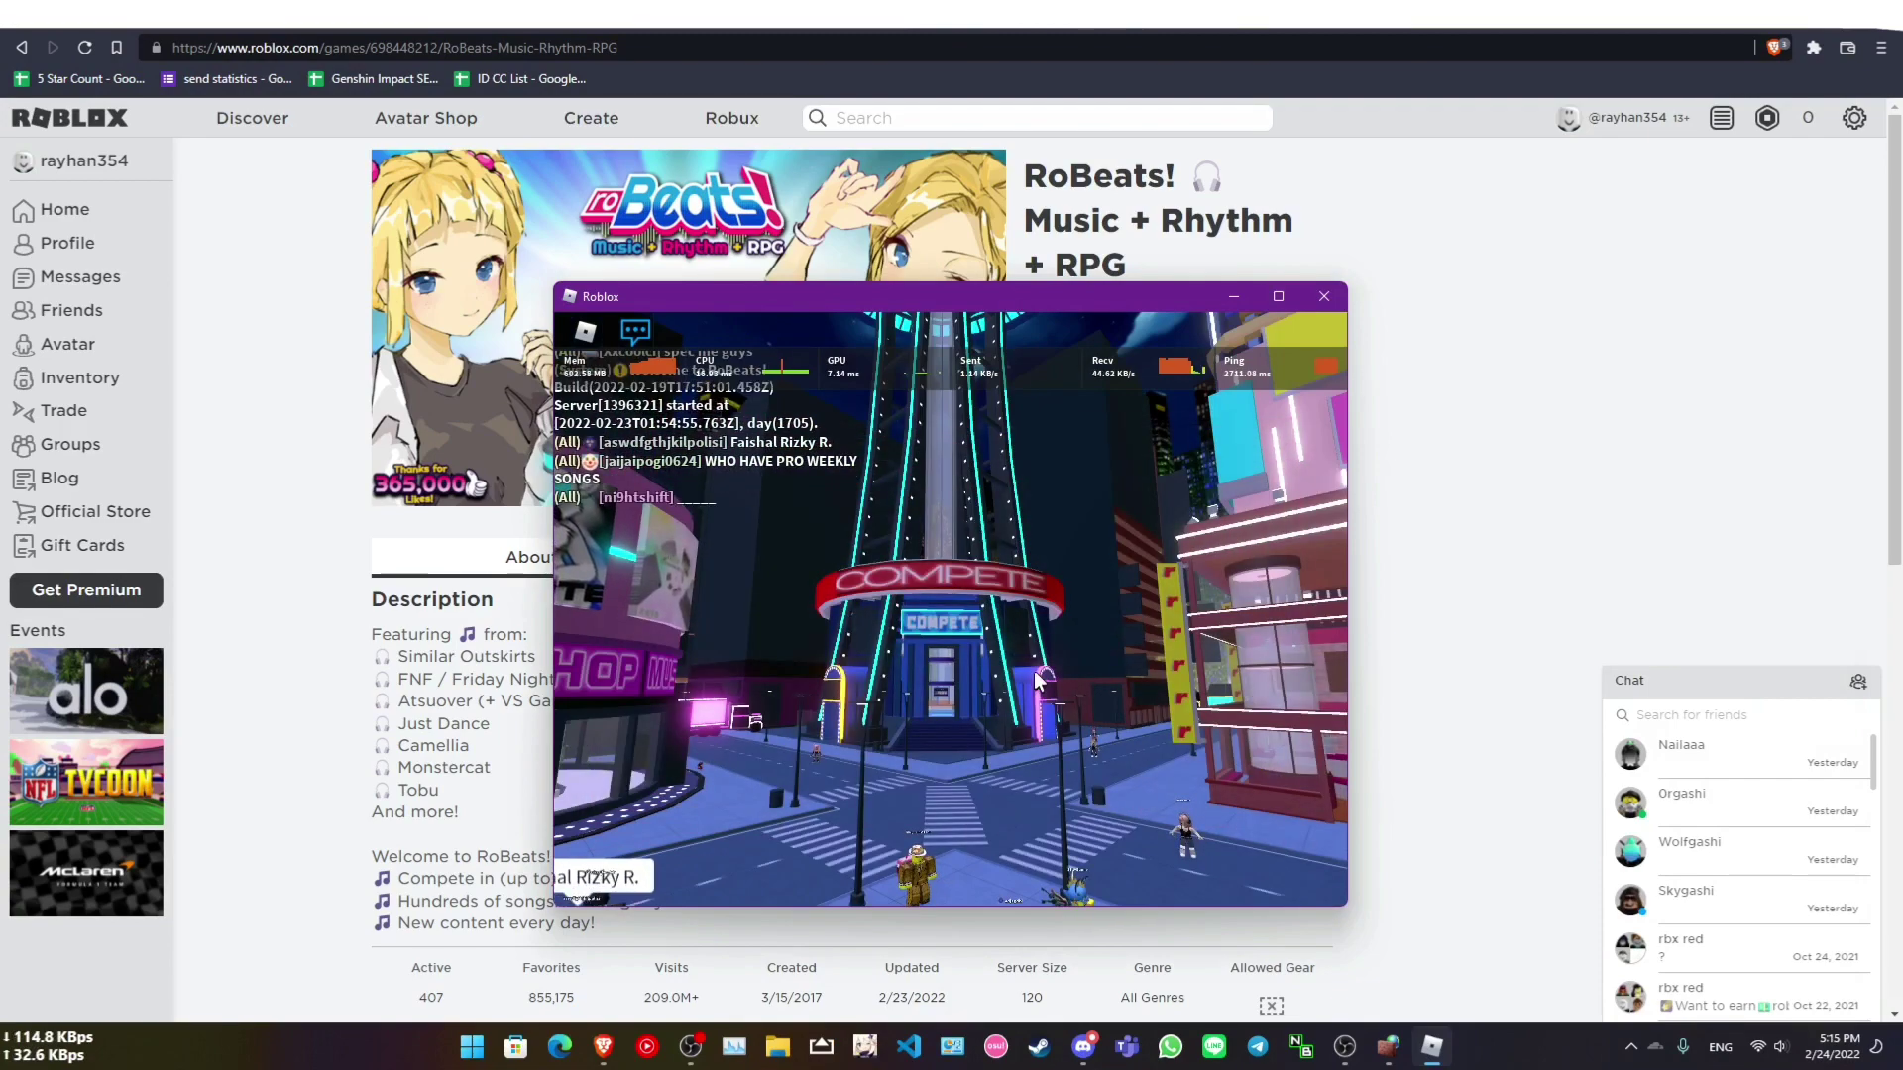
{"action": "left_click", "coordinate": [1719, 1048]}
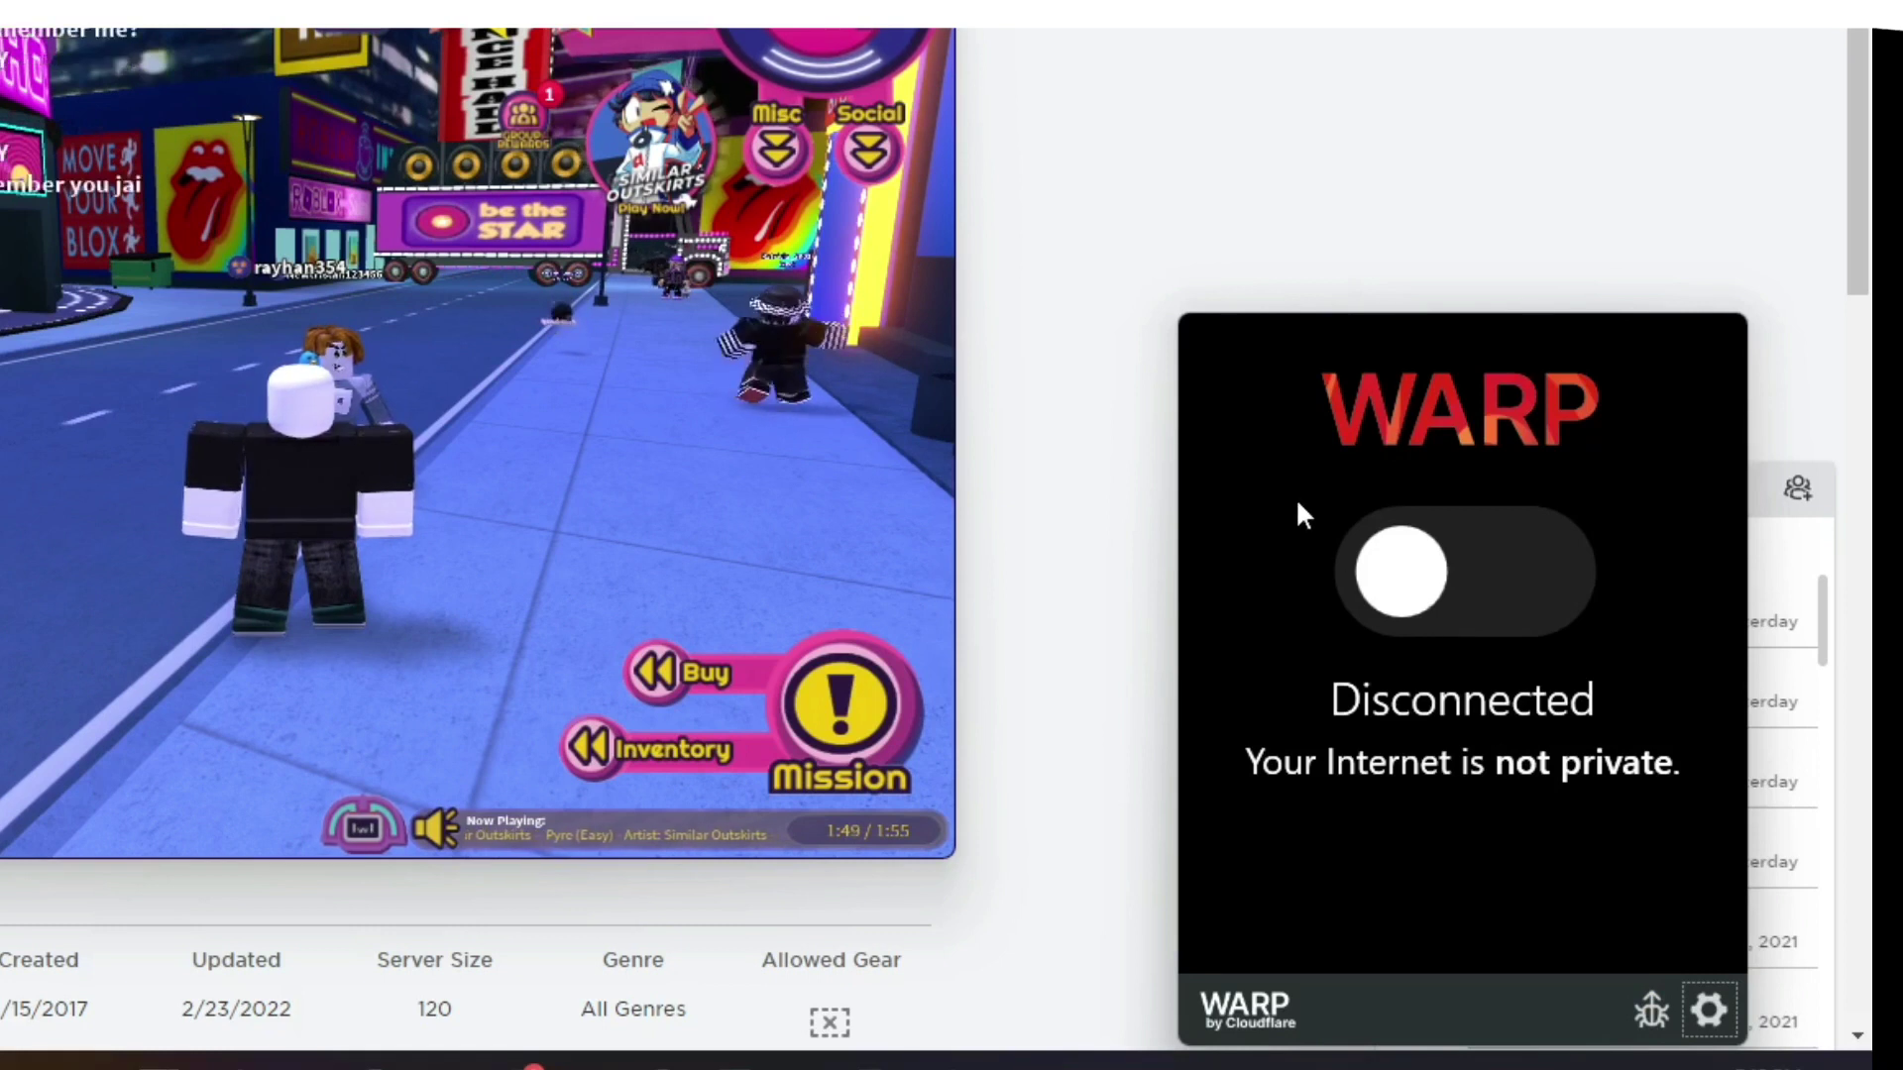
{"action": "left_click", "coordinate": [1430, 595]}
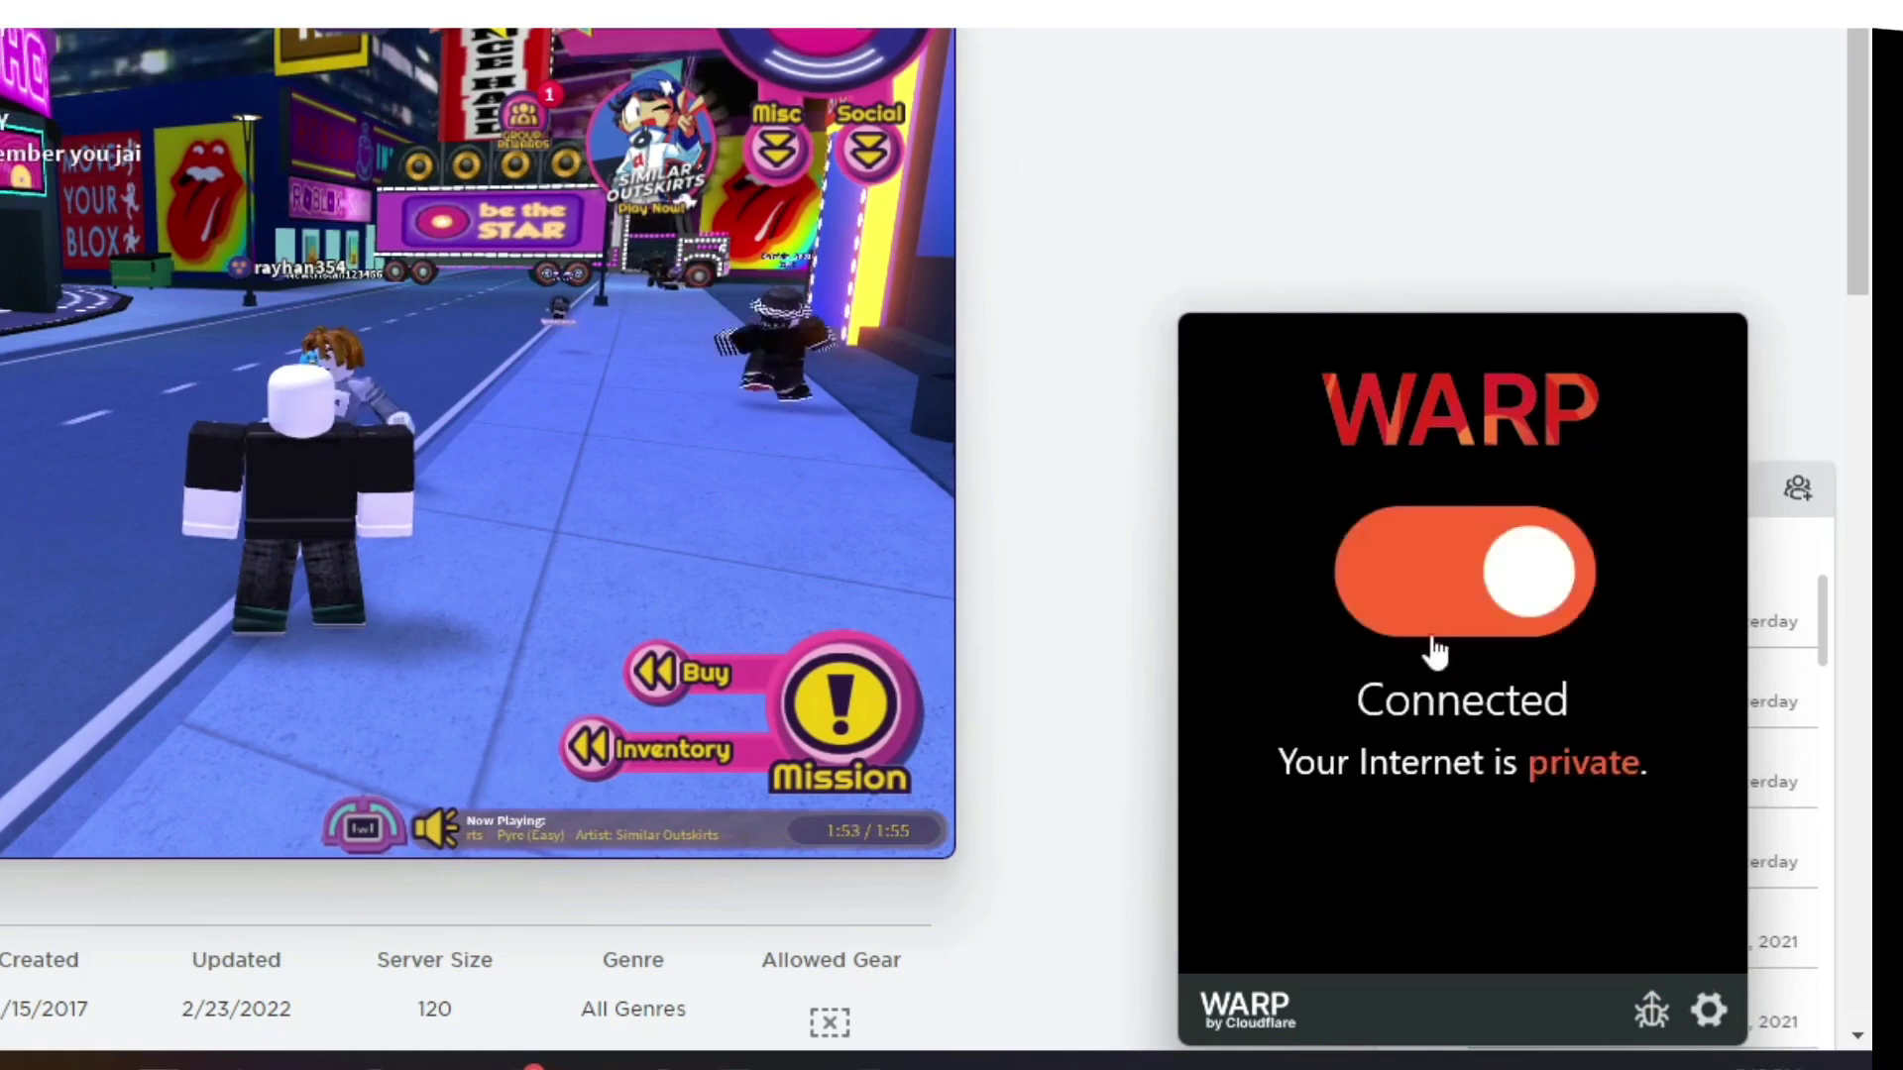
{"action": "left_click", "coordinate": [561, 460]}
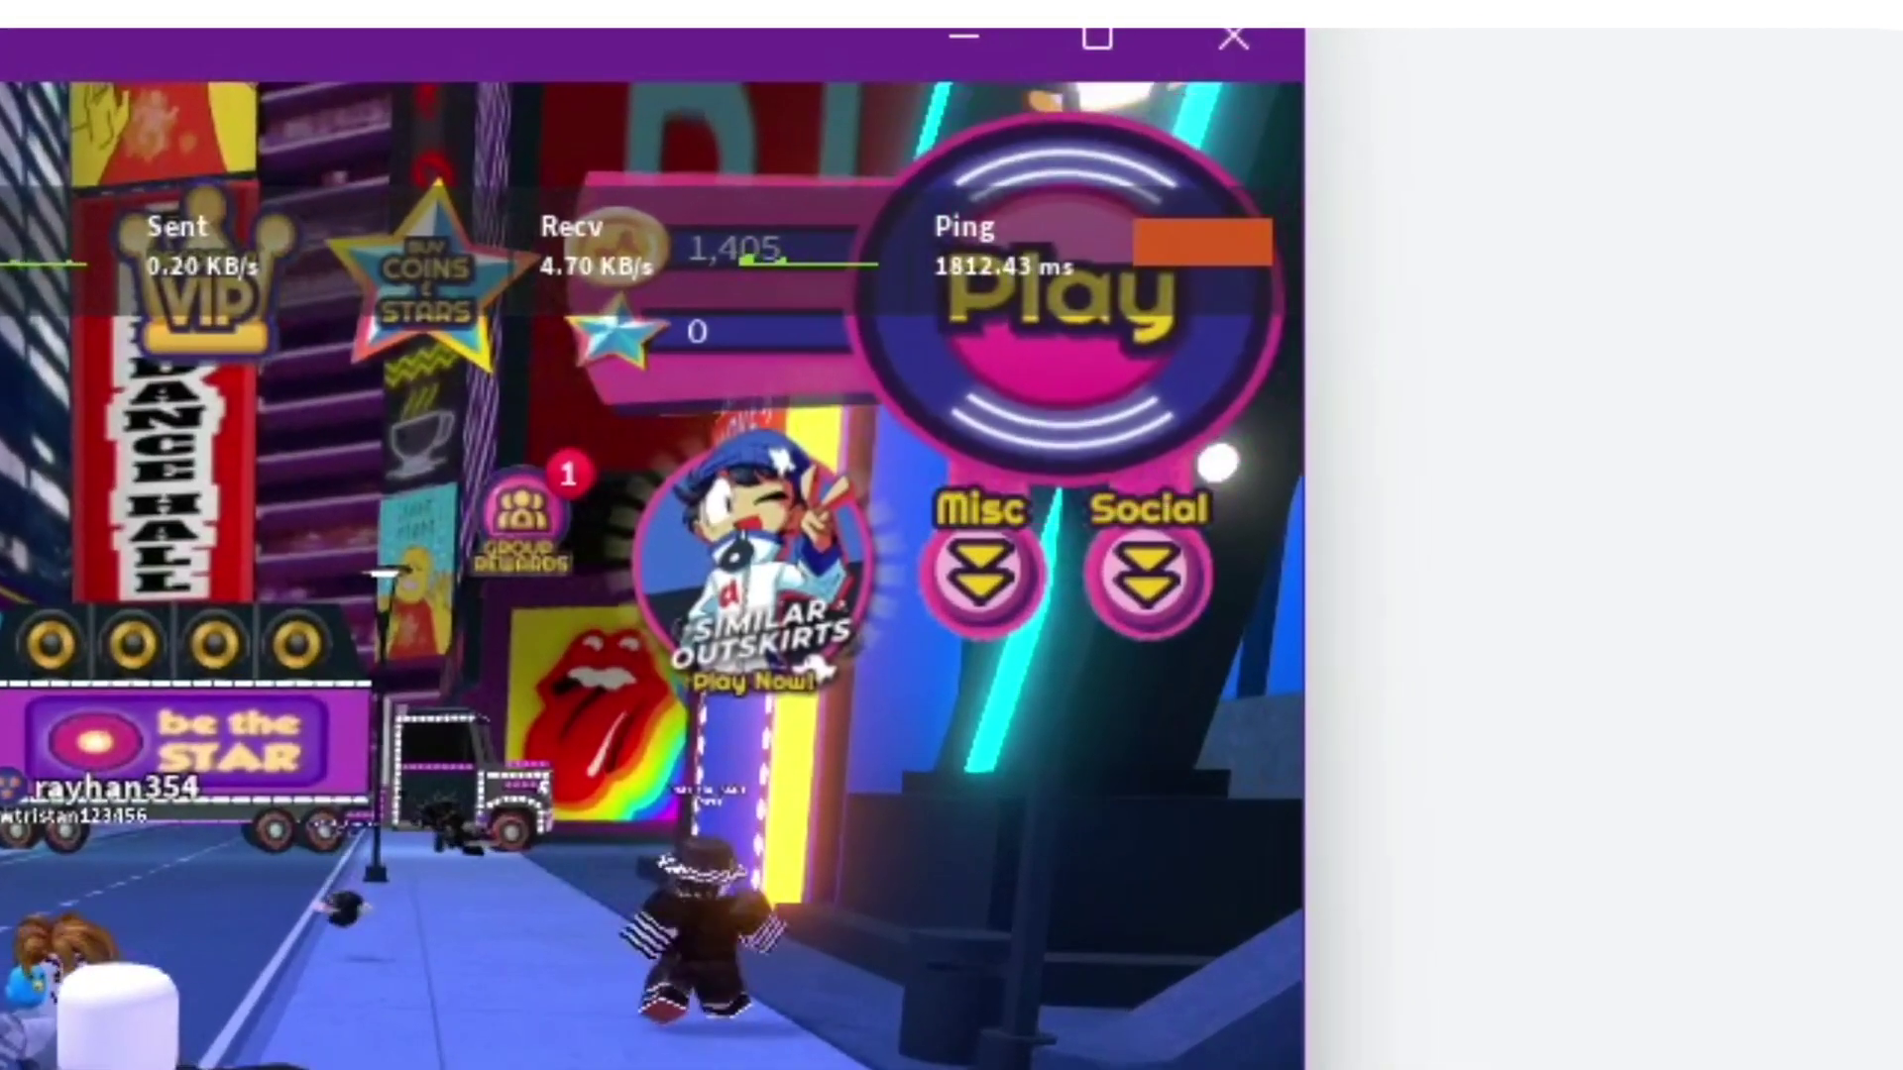
Close the Roblox game window and relaunch RoBeats from its game page.
{"action": "key", "text": "w"}
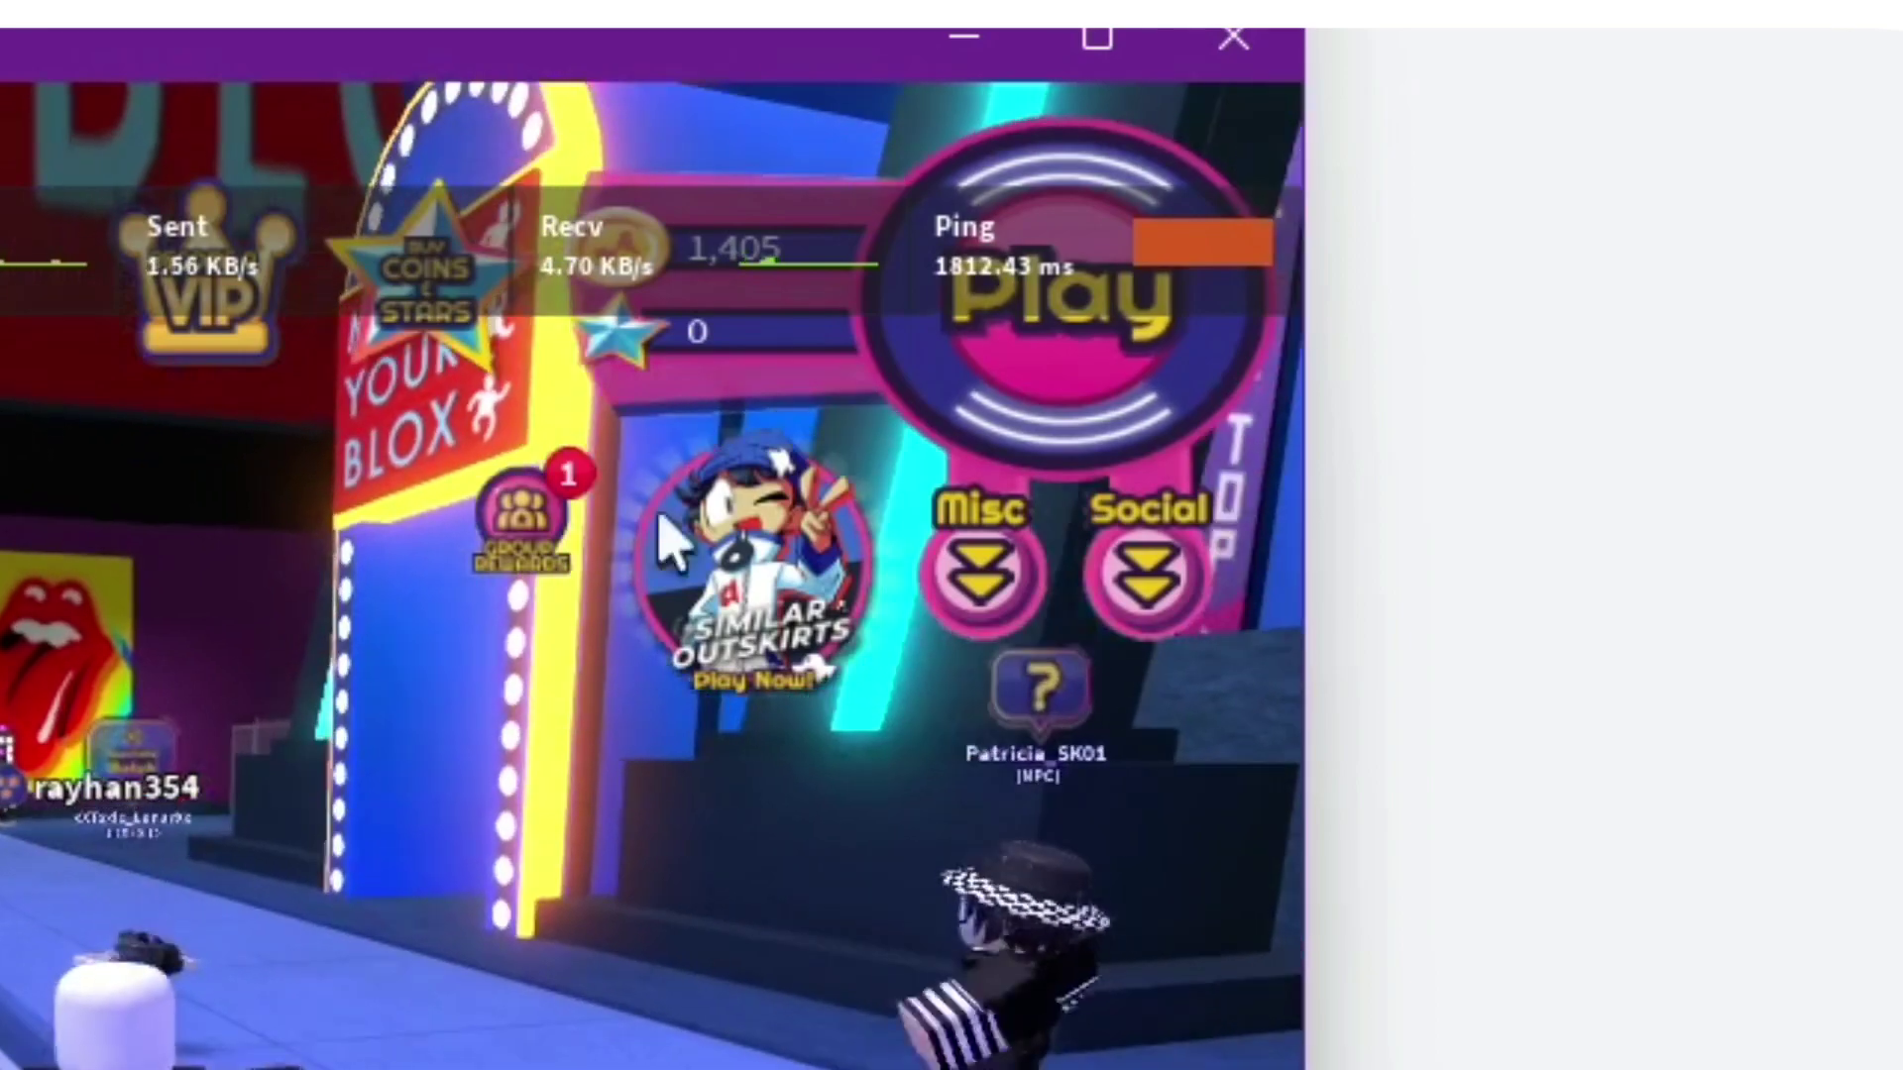
{"action": "left_click", "coordinate": [1234, 38]}
{"action": "left_click", "coordinate": [1151, 411]}
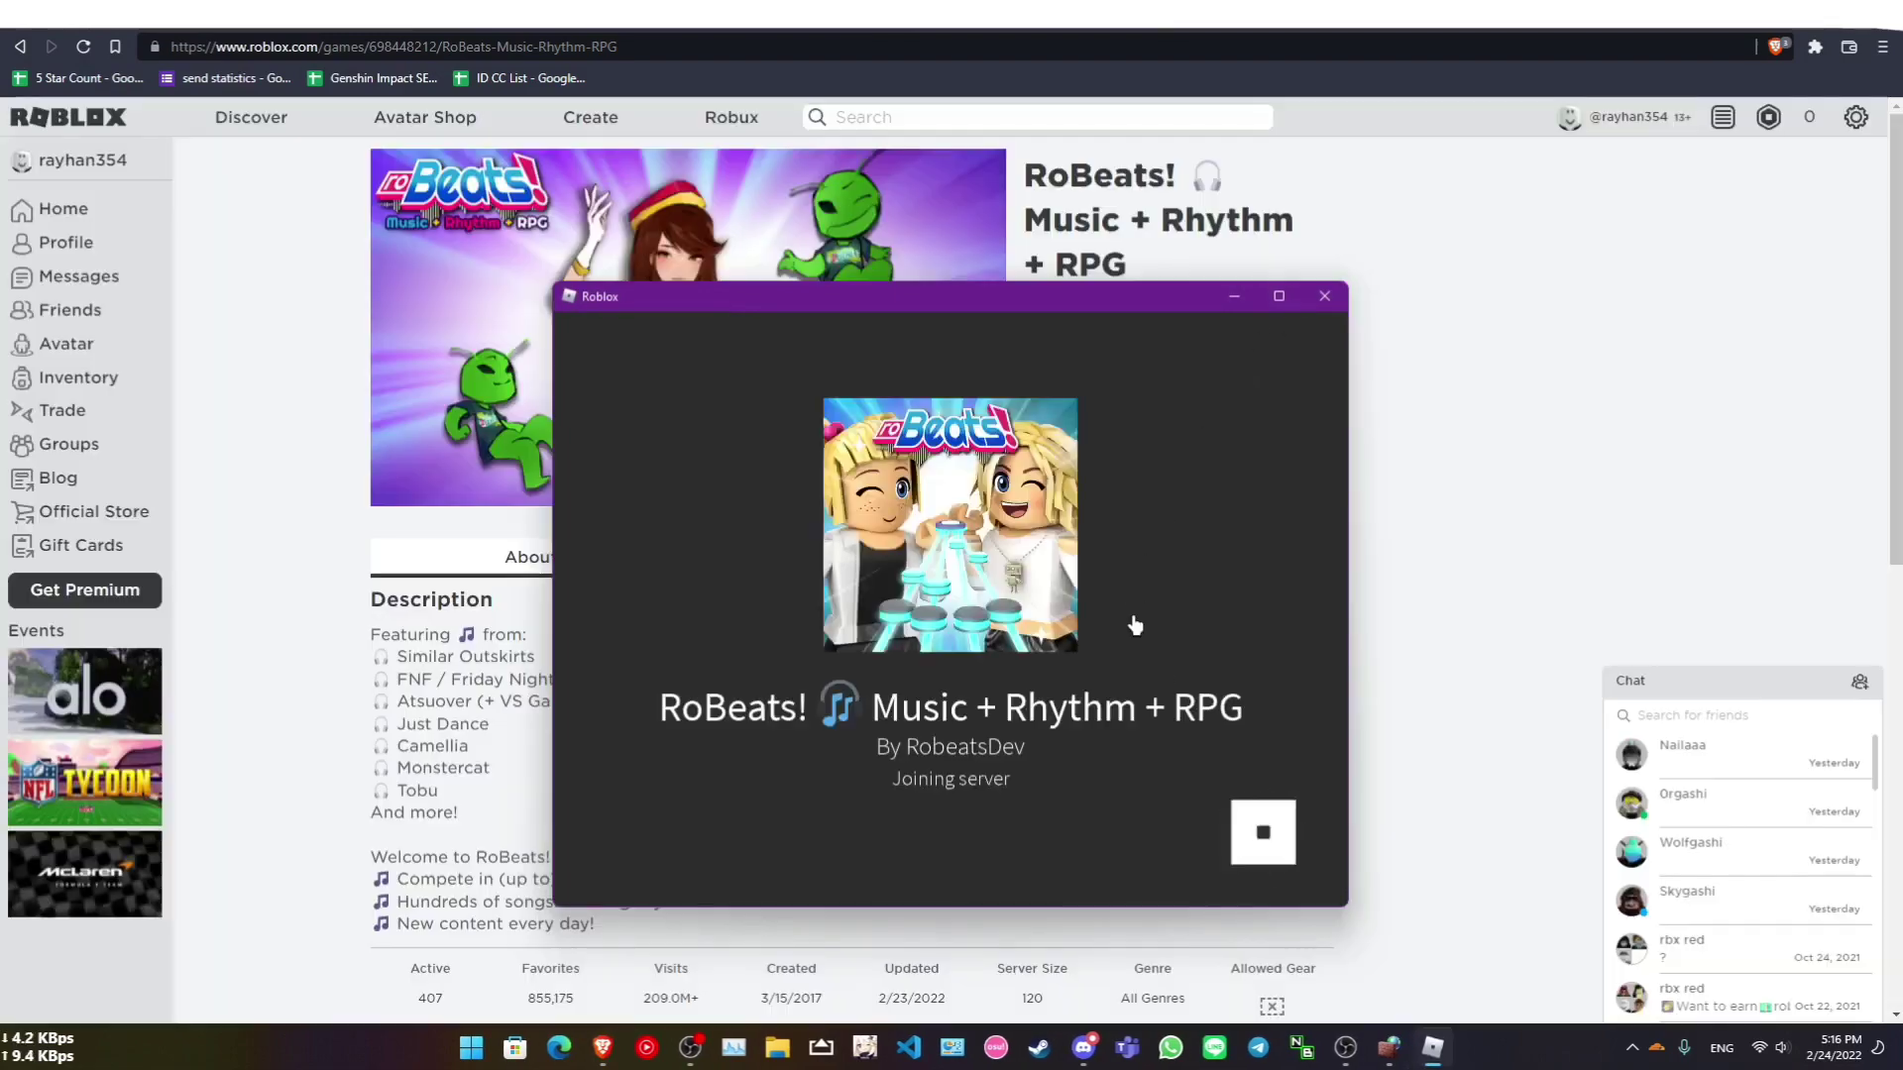
Verify WARP reads Connected and dismiss the news panel to enter the lobby at about 174 ms.
{"action": "left_click", "coordinate": [1656, 1048]}
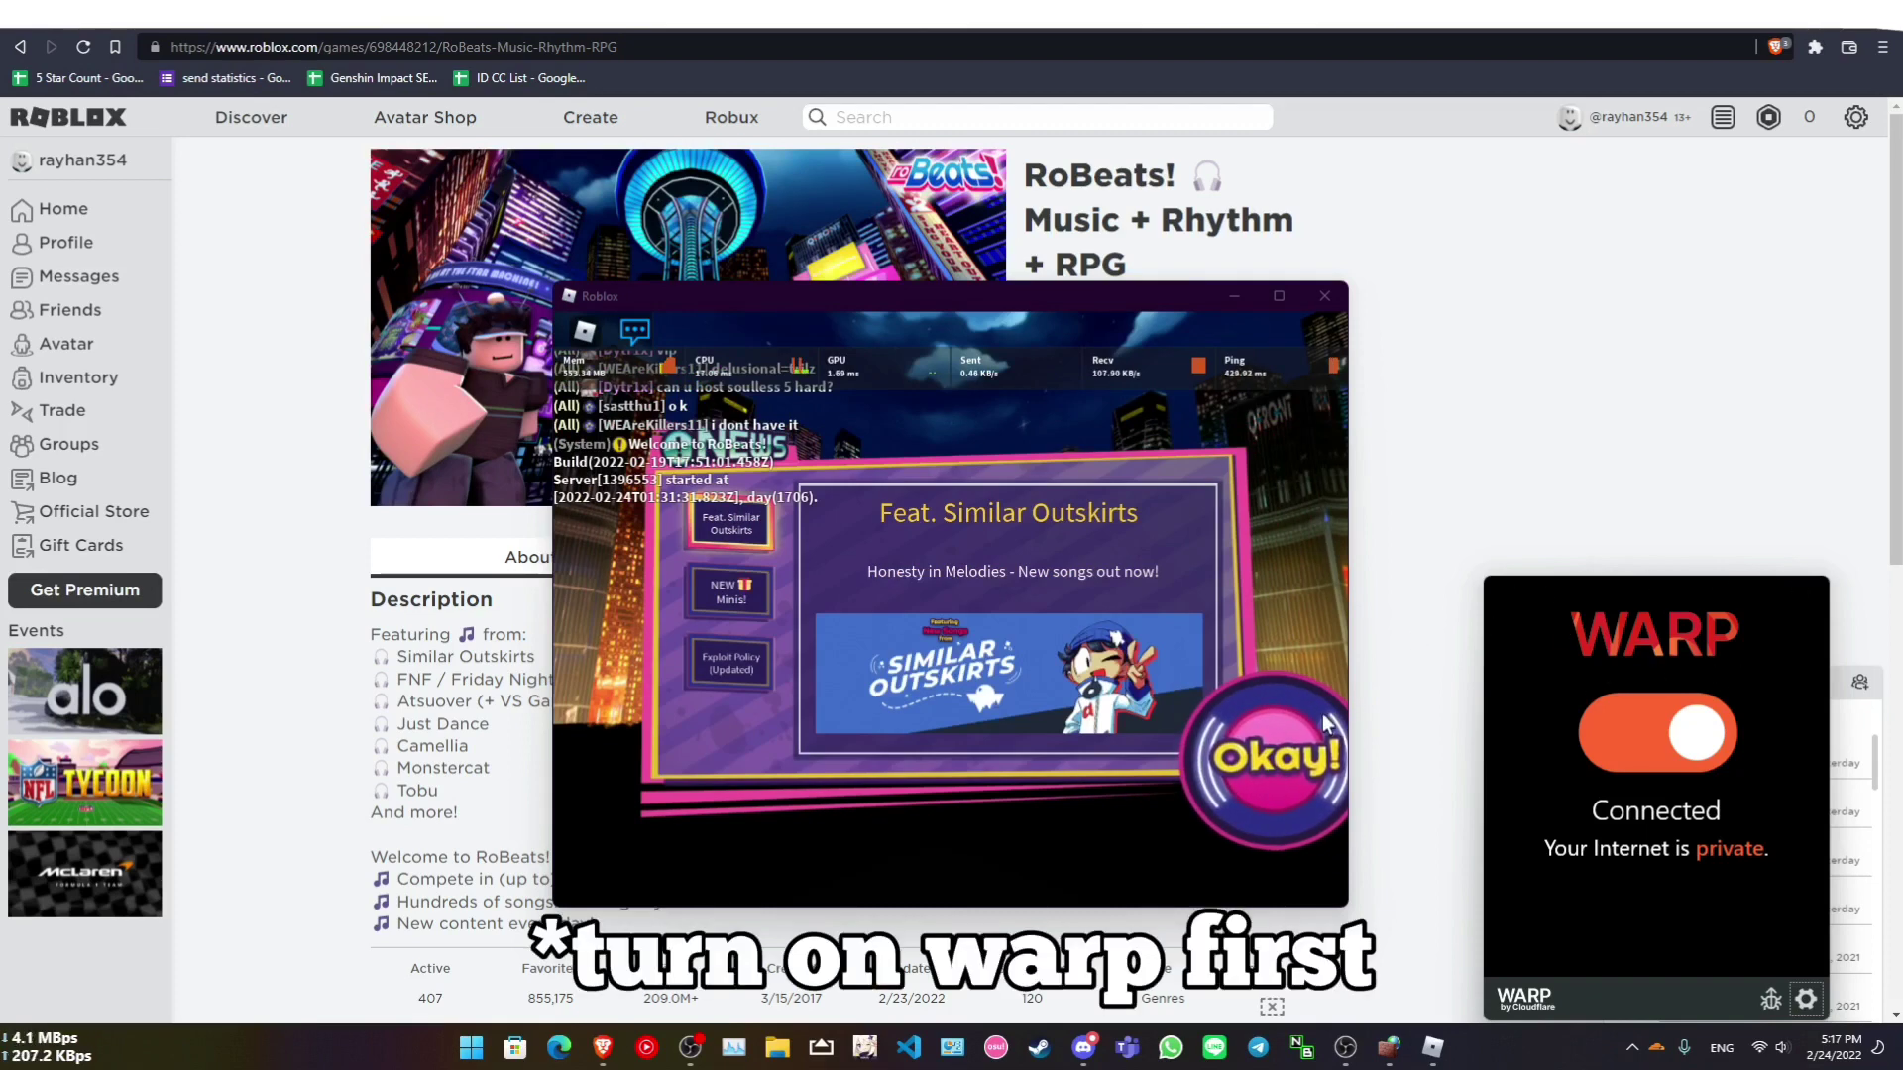
{"action": "left_click", "coordinate": [1266, 753]}
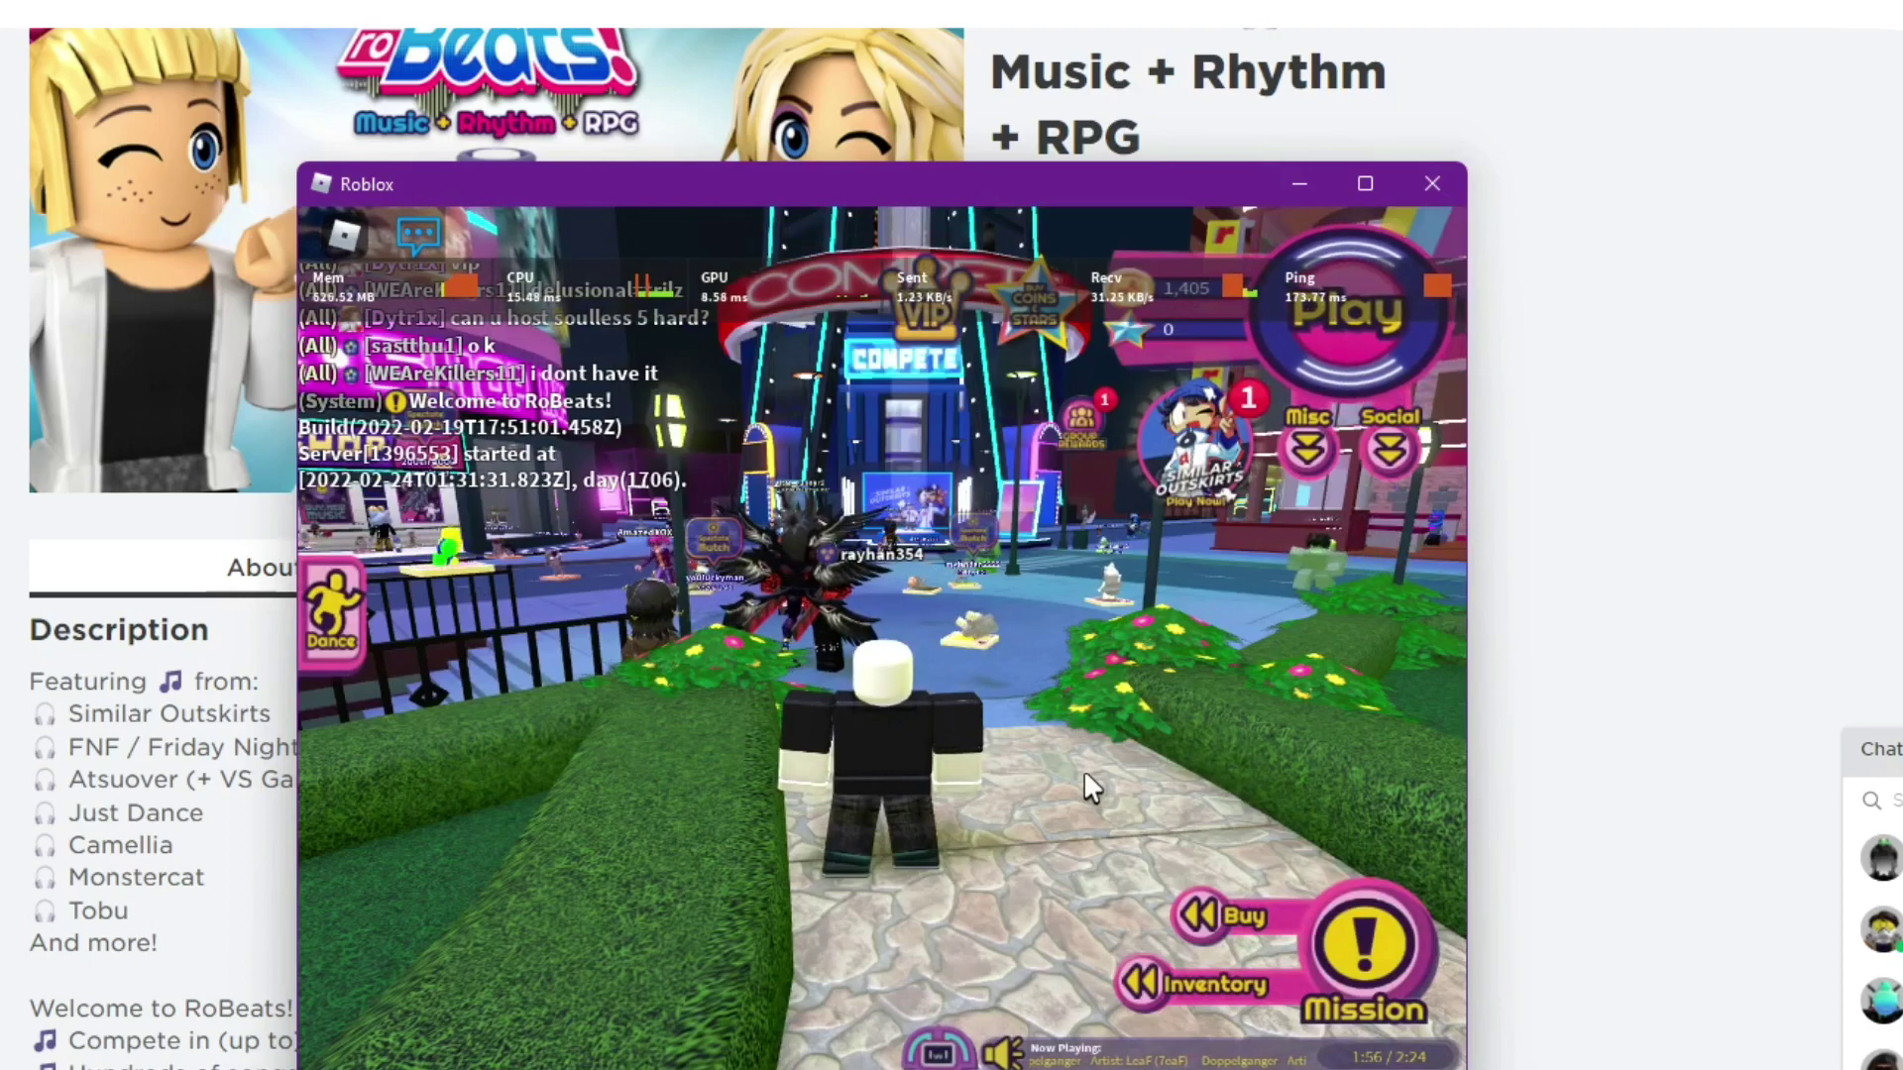
Run the avatar across the crosswalk and past the Music Shop, with ping shown in the stats overlay.
{"action": "key", "text": "w"}
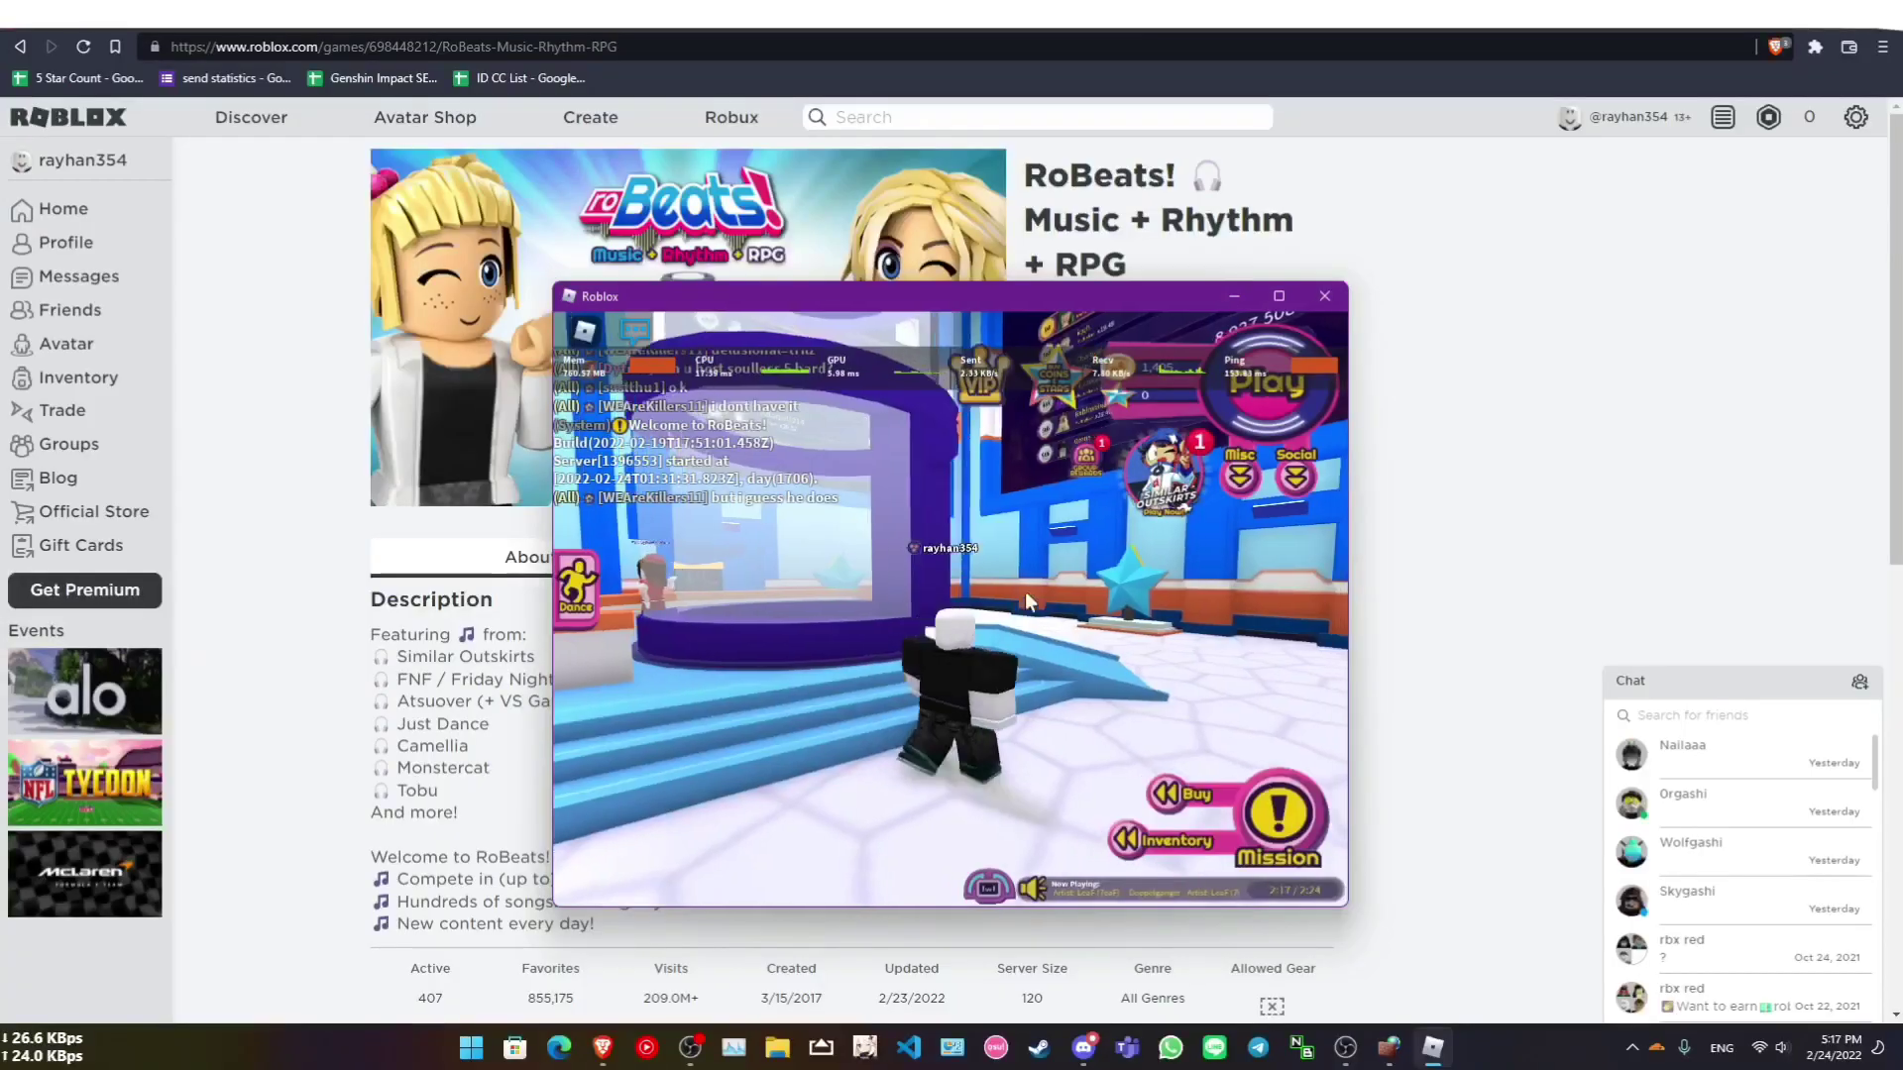
Walk the avatar off the striped platform, past the lamp post and across the crosswalk.
{"action": "key", "text": "a"}
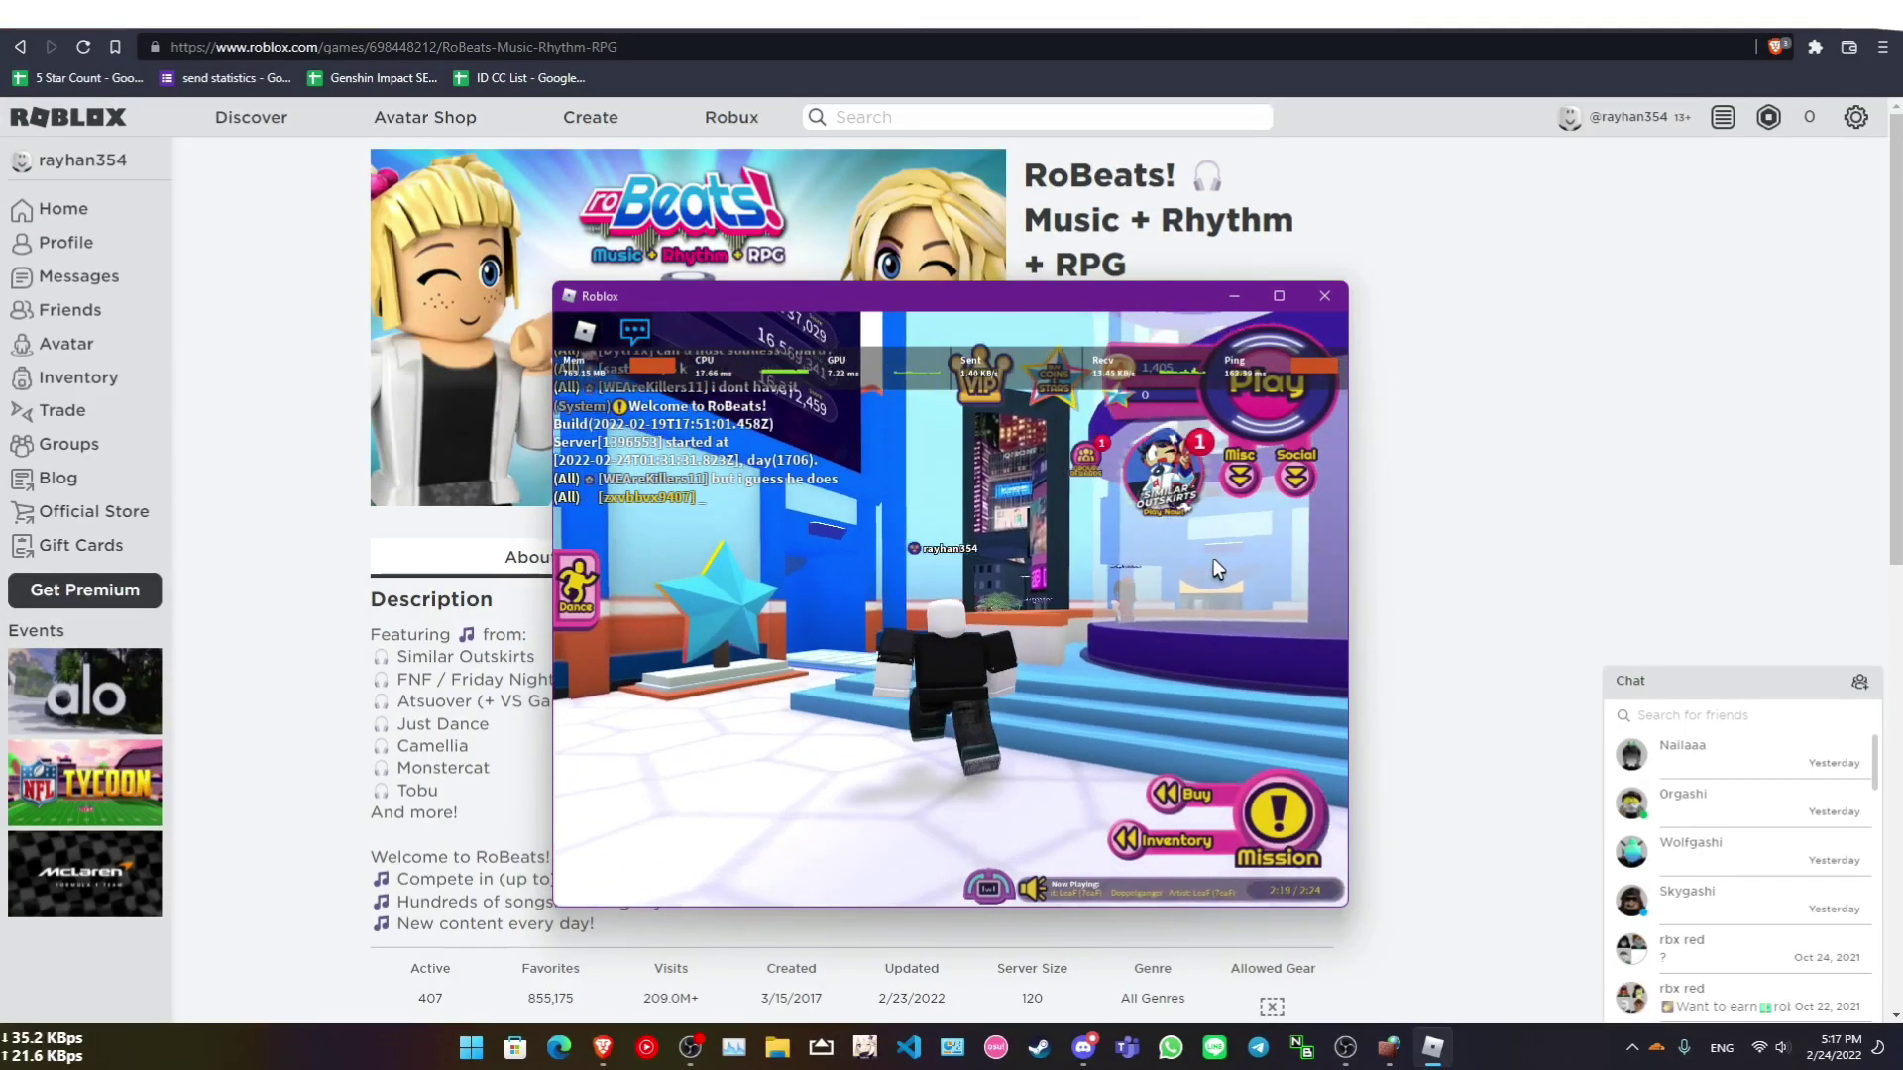
{"action": "key", "text": "a"}
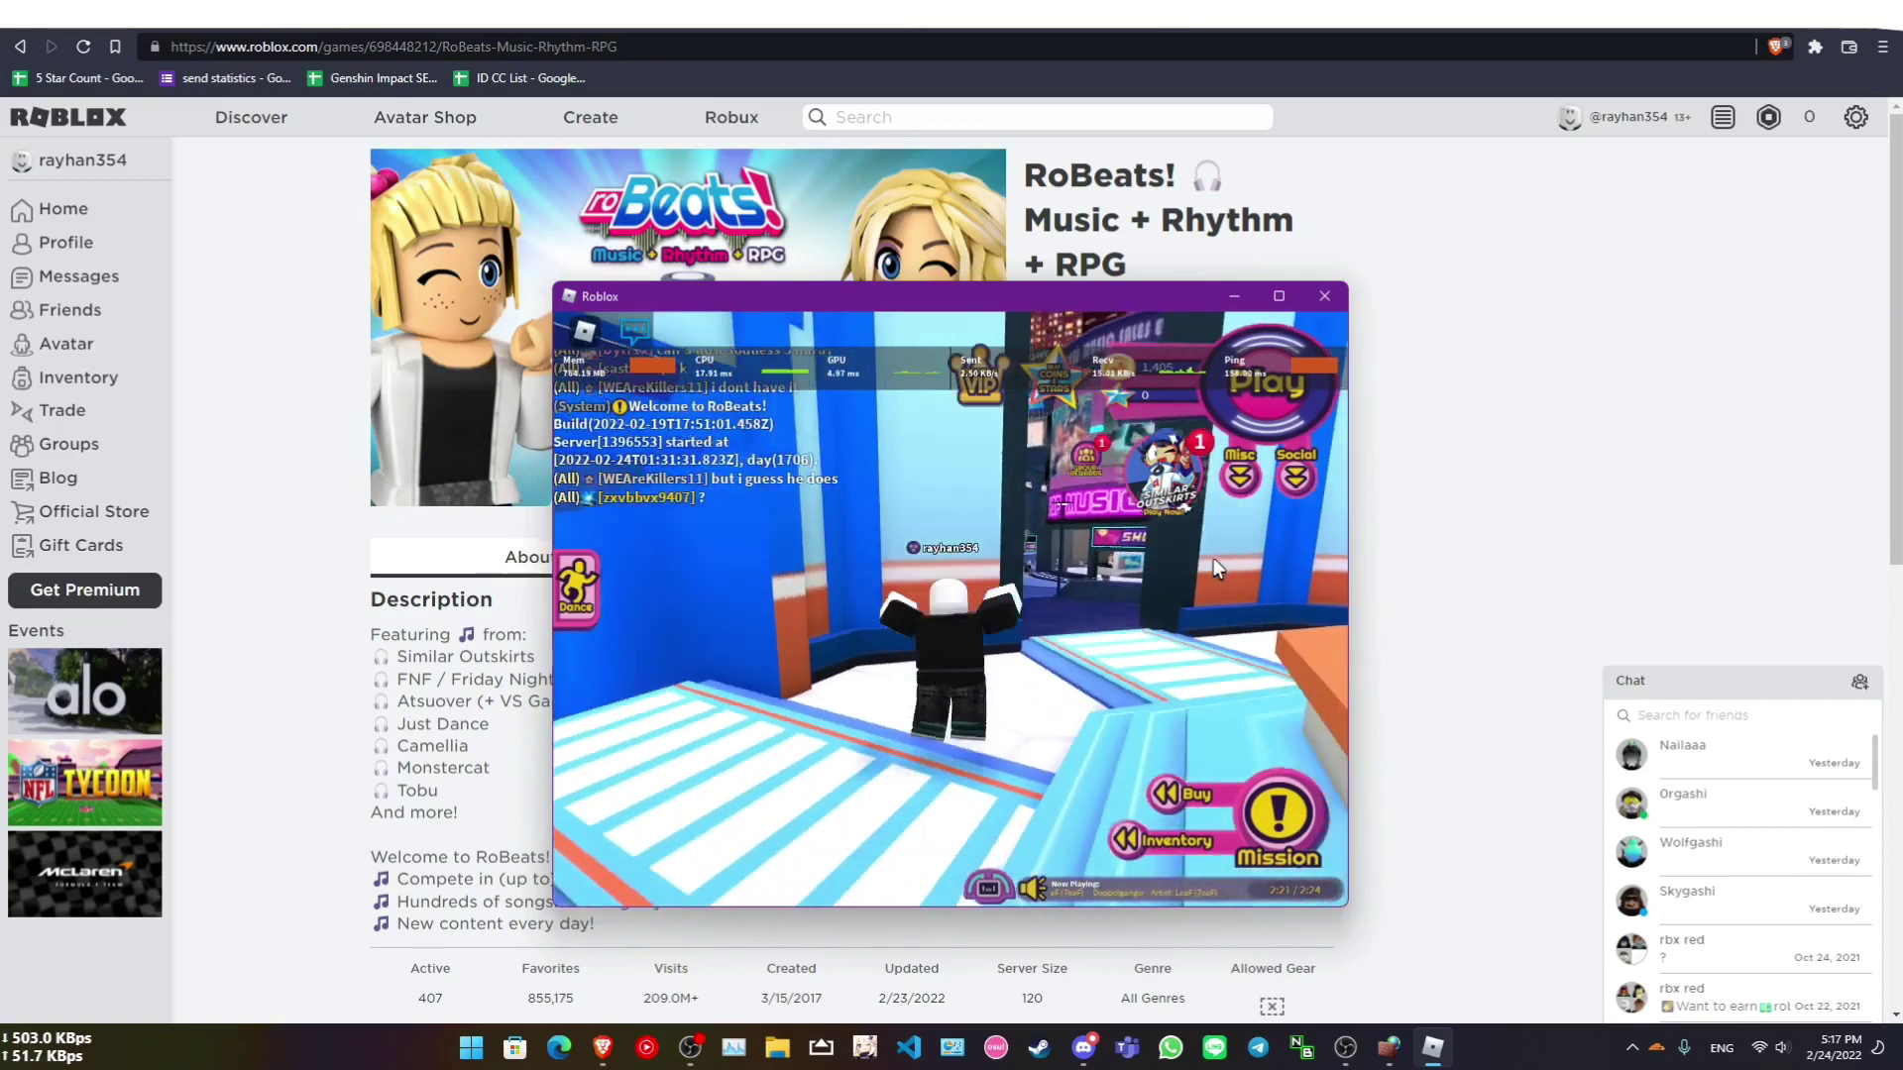
{"action": "key", "text": "w"}
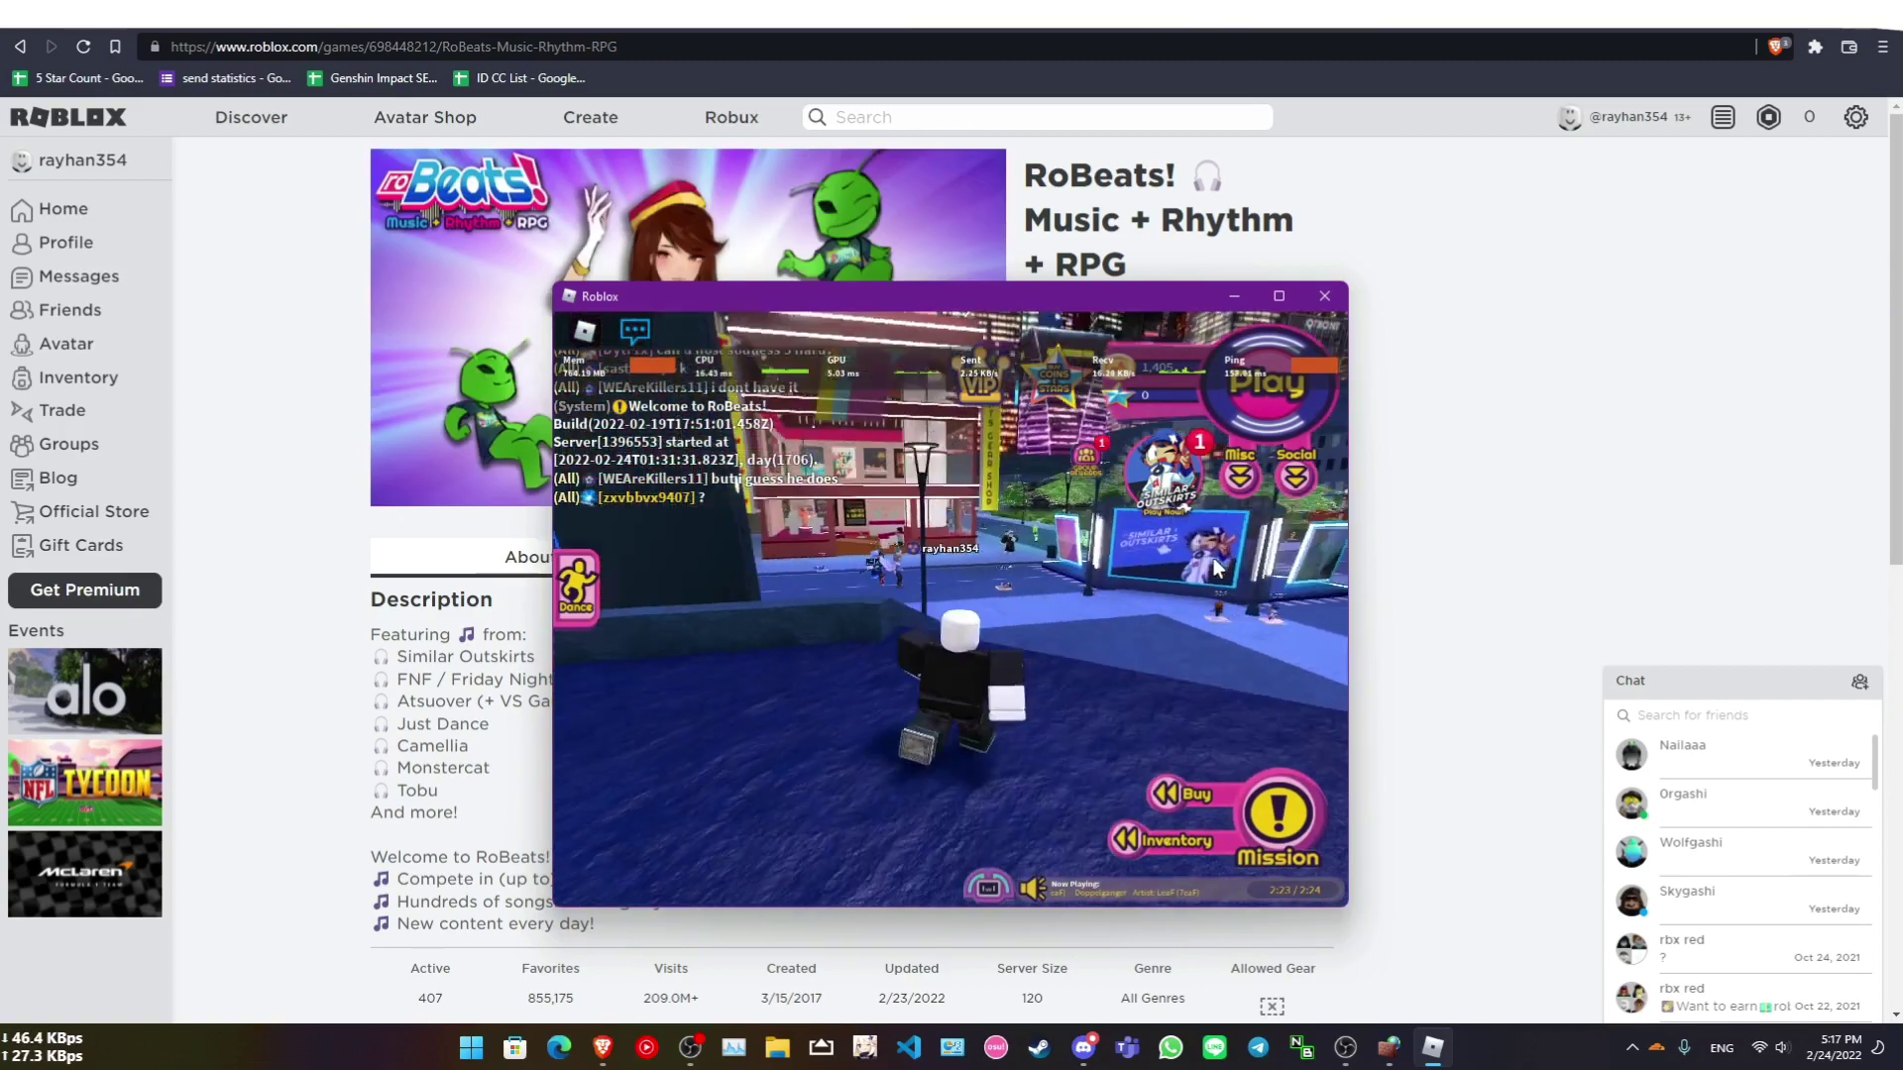
{"action": "key", "text": "w"}
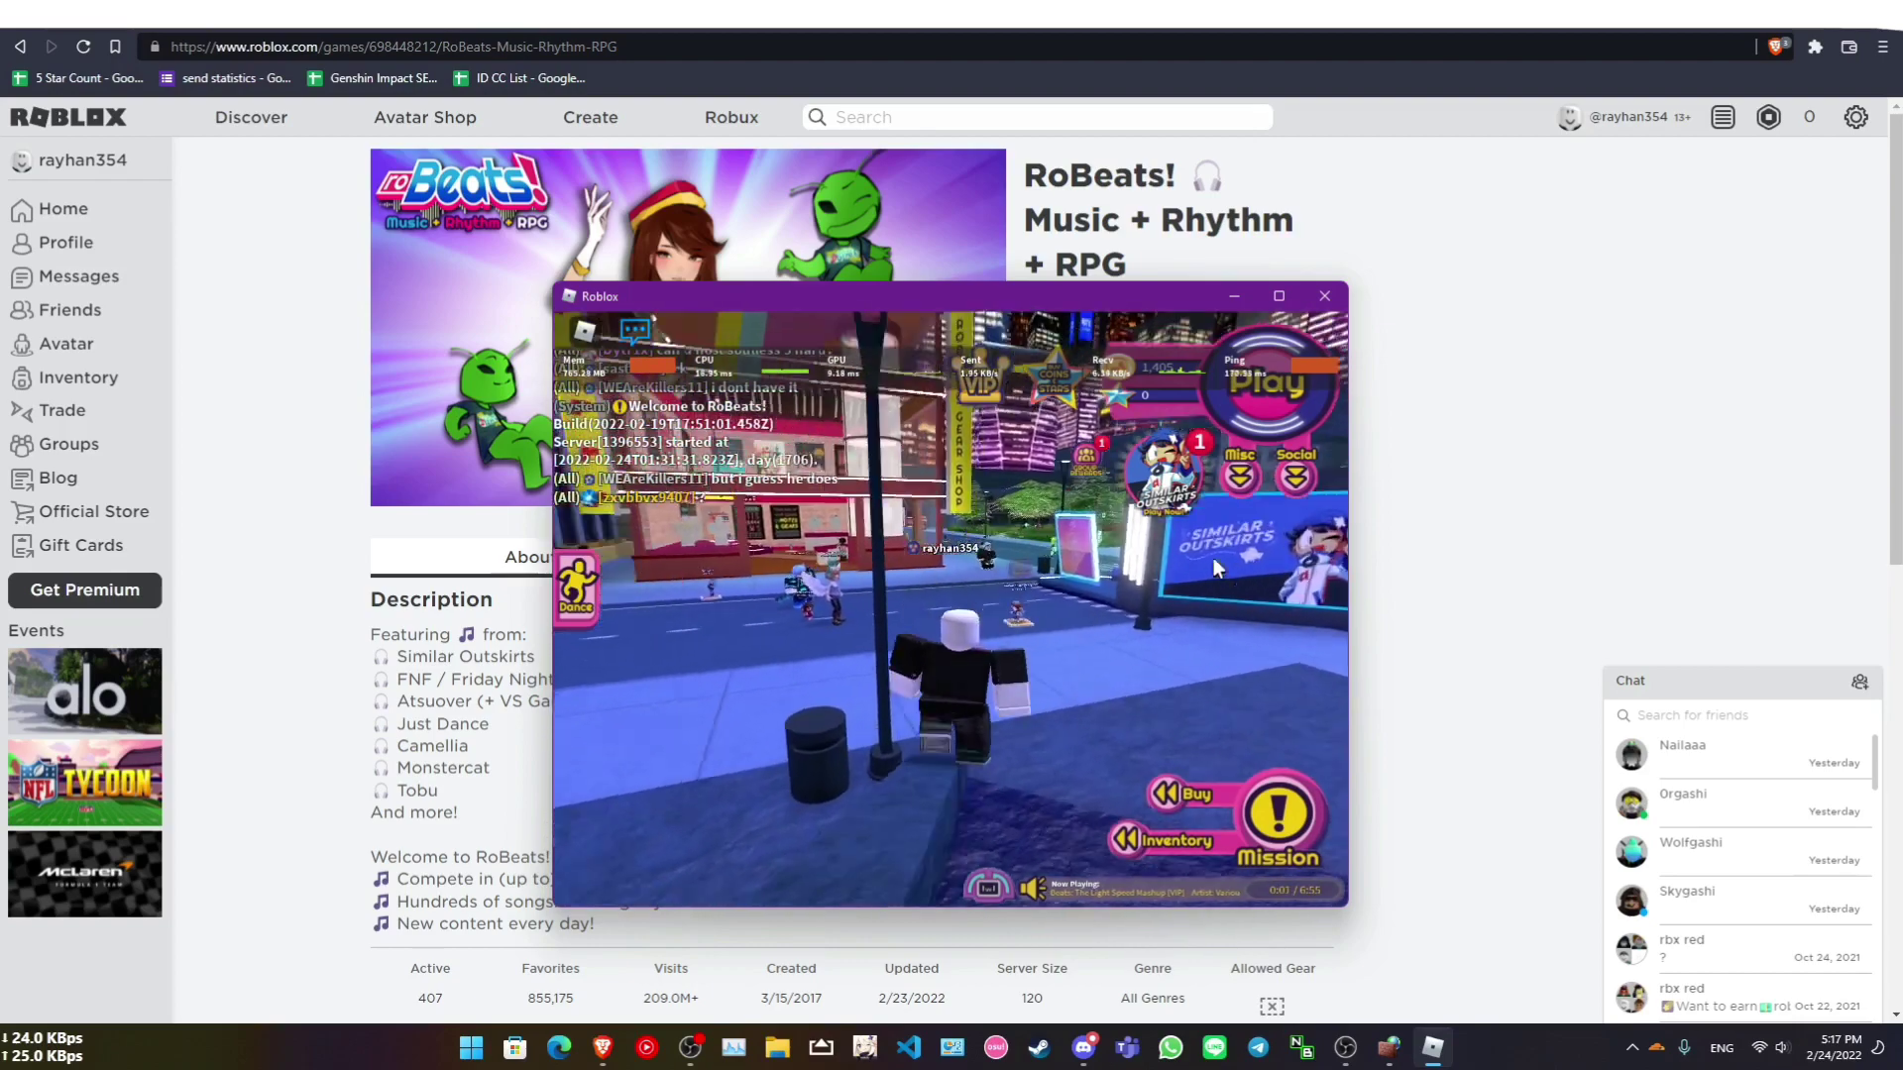
{"action": "key", "text": "a"}
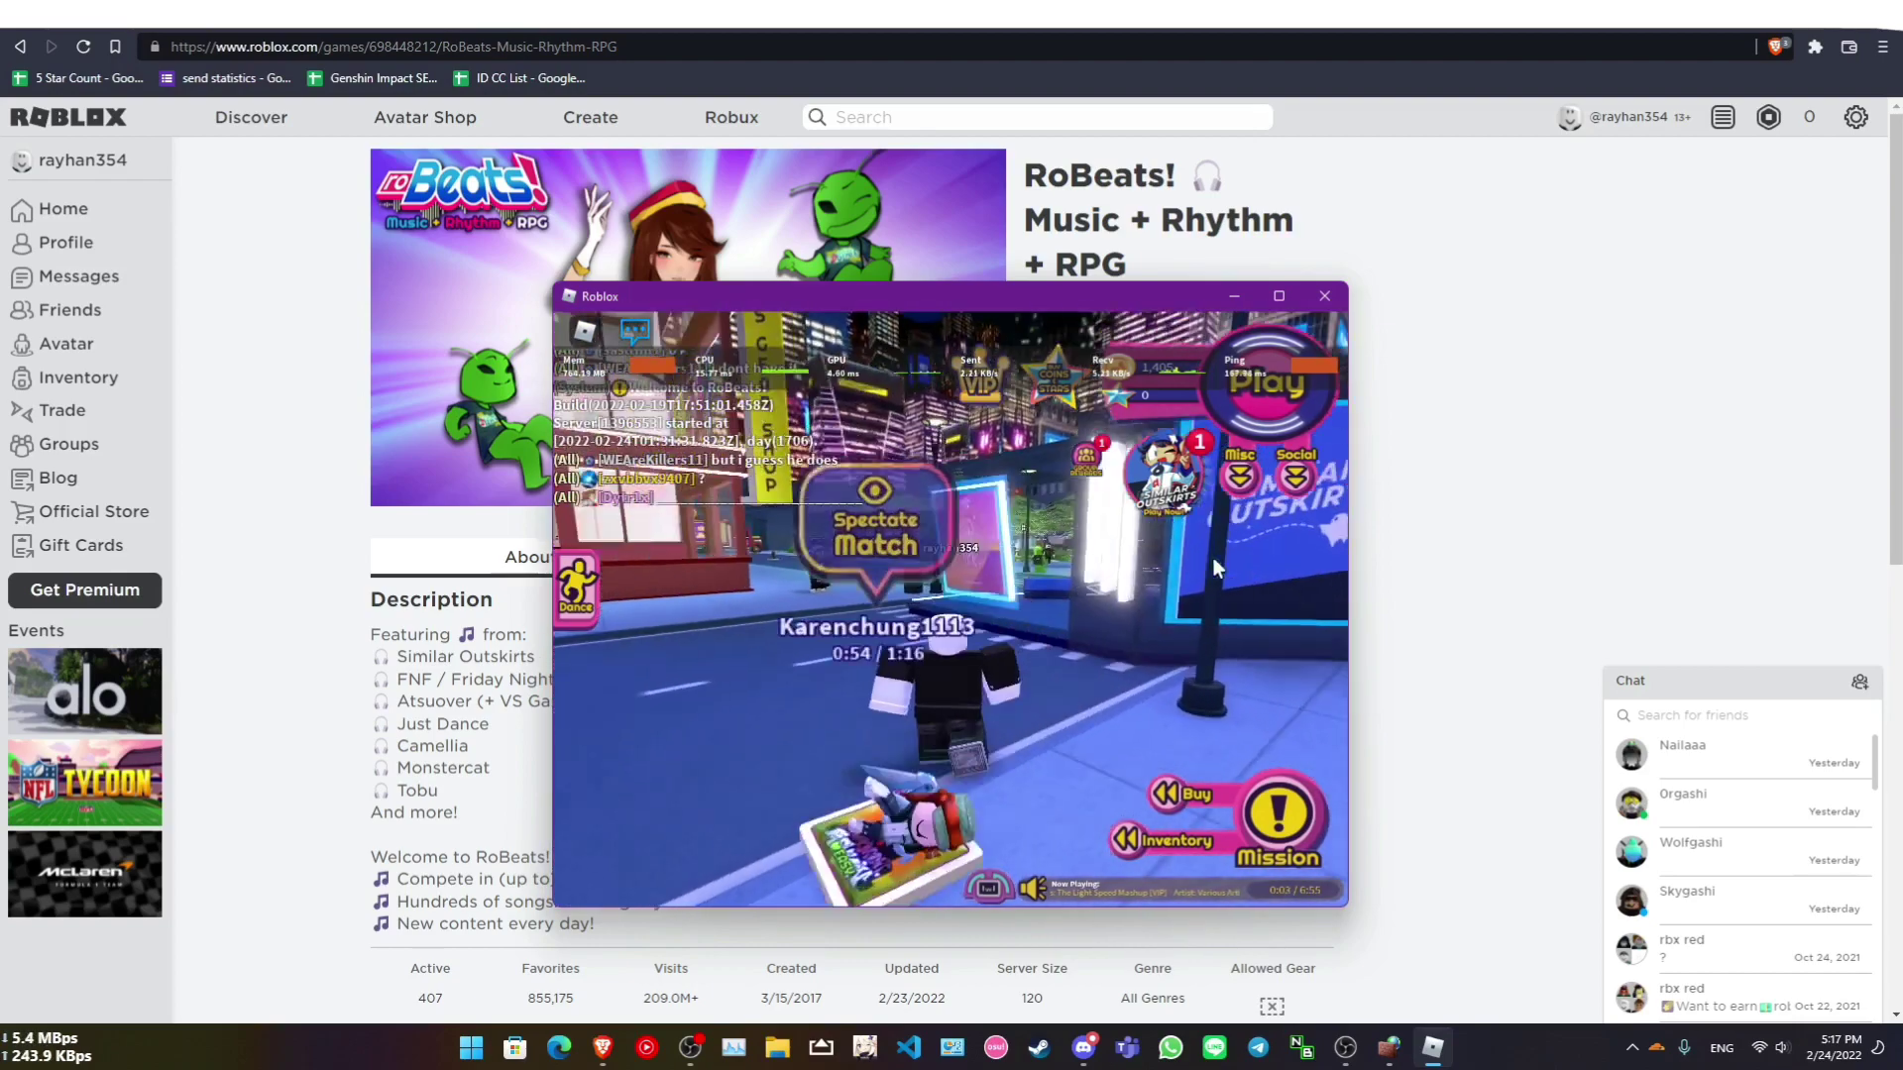
{"action": "key", "text": "d"}
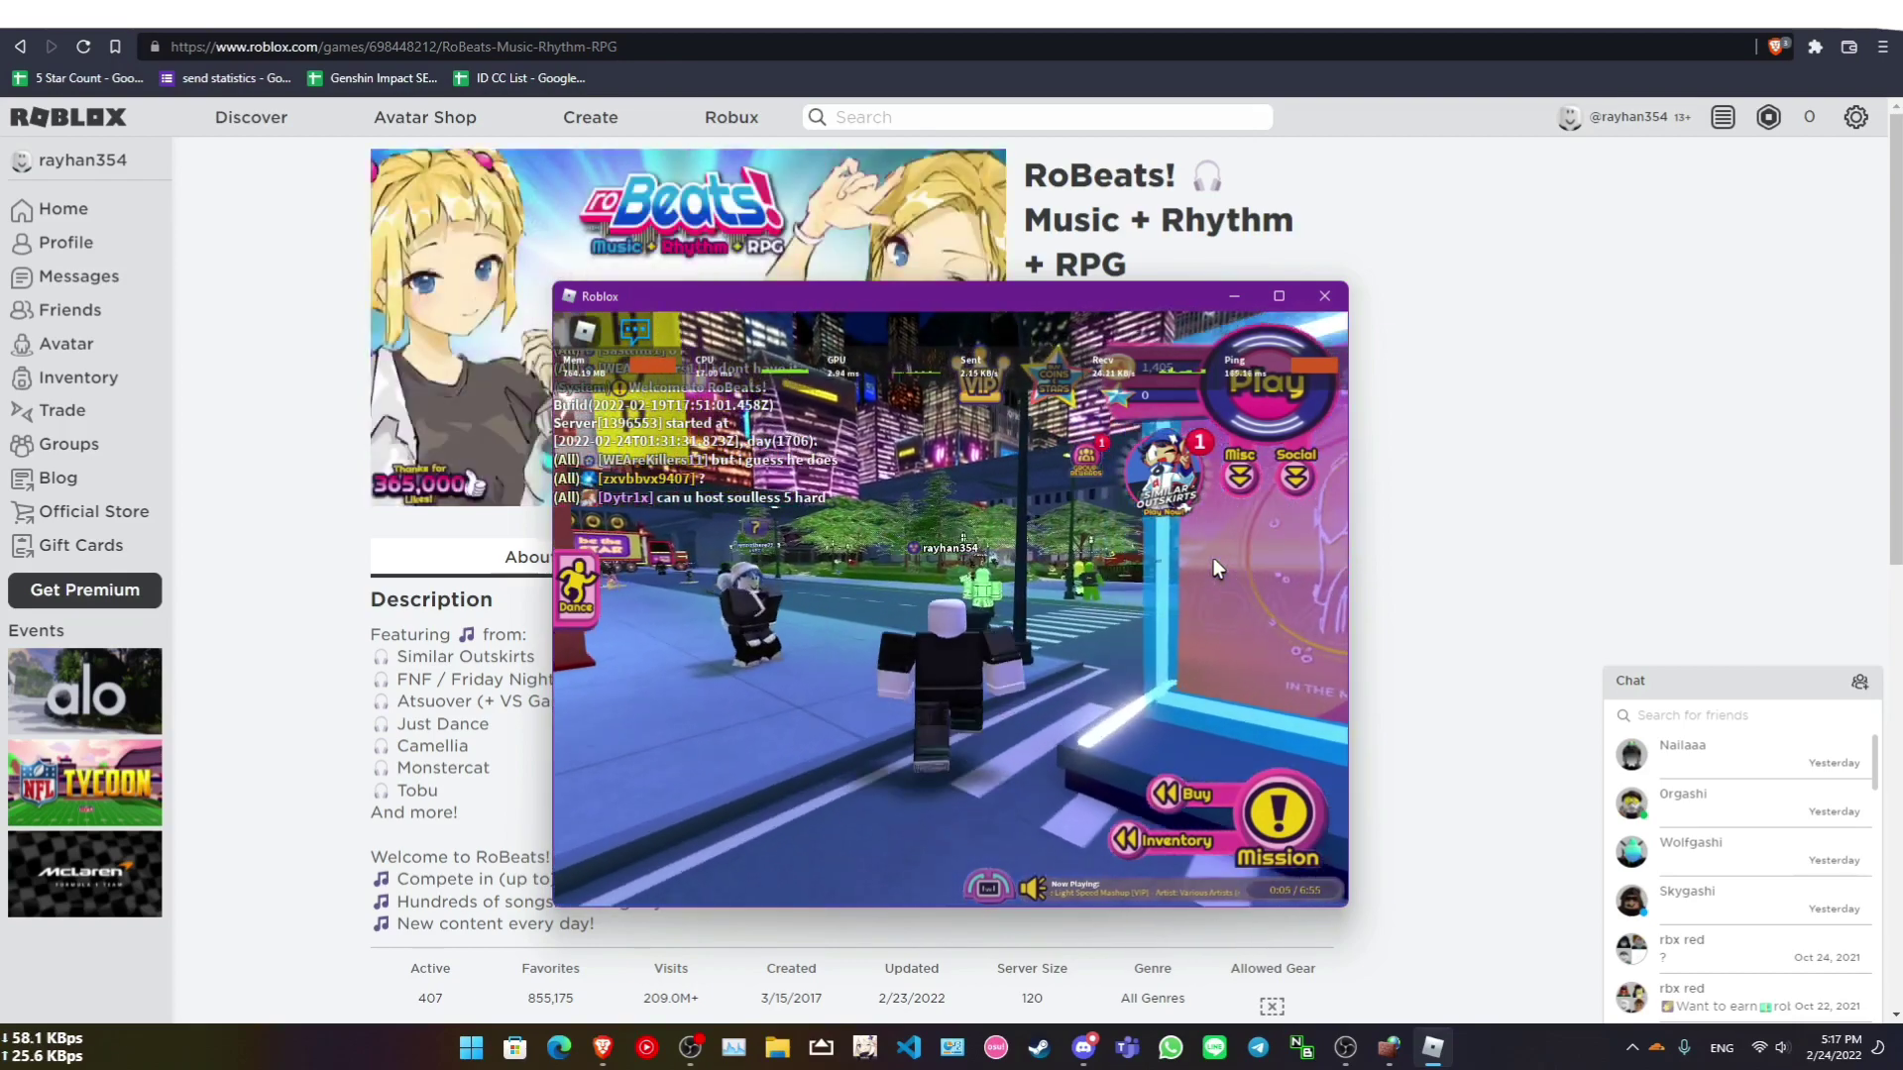
{"action": "key", "text": "a"}
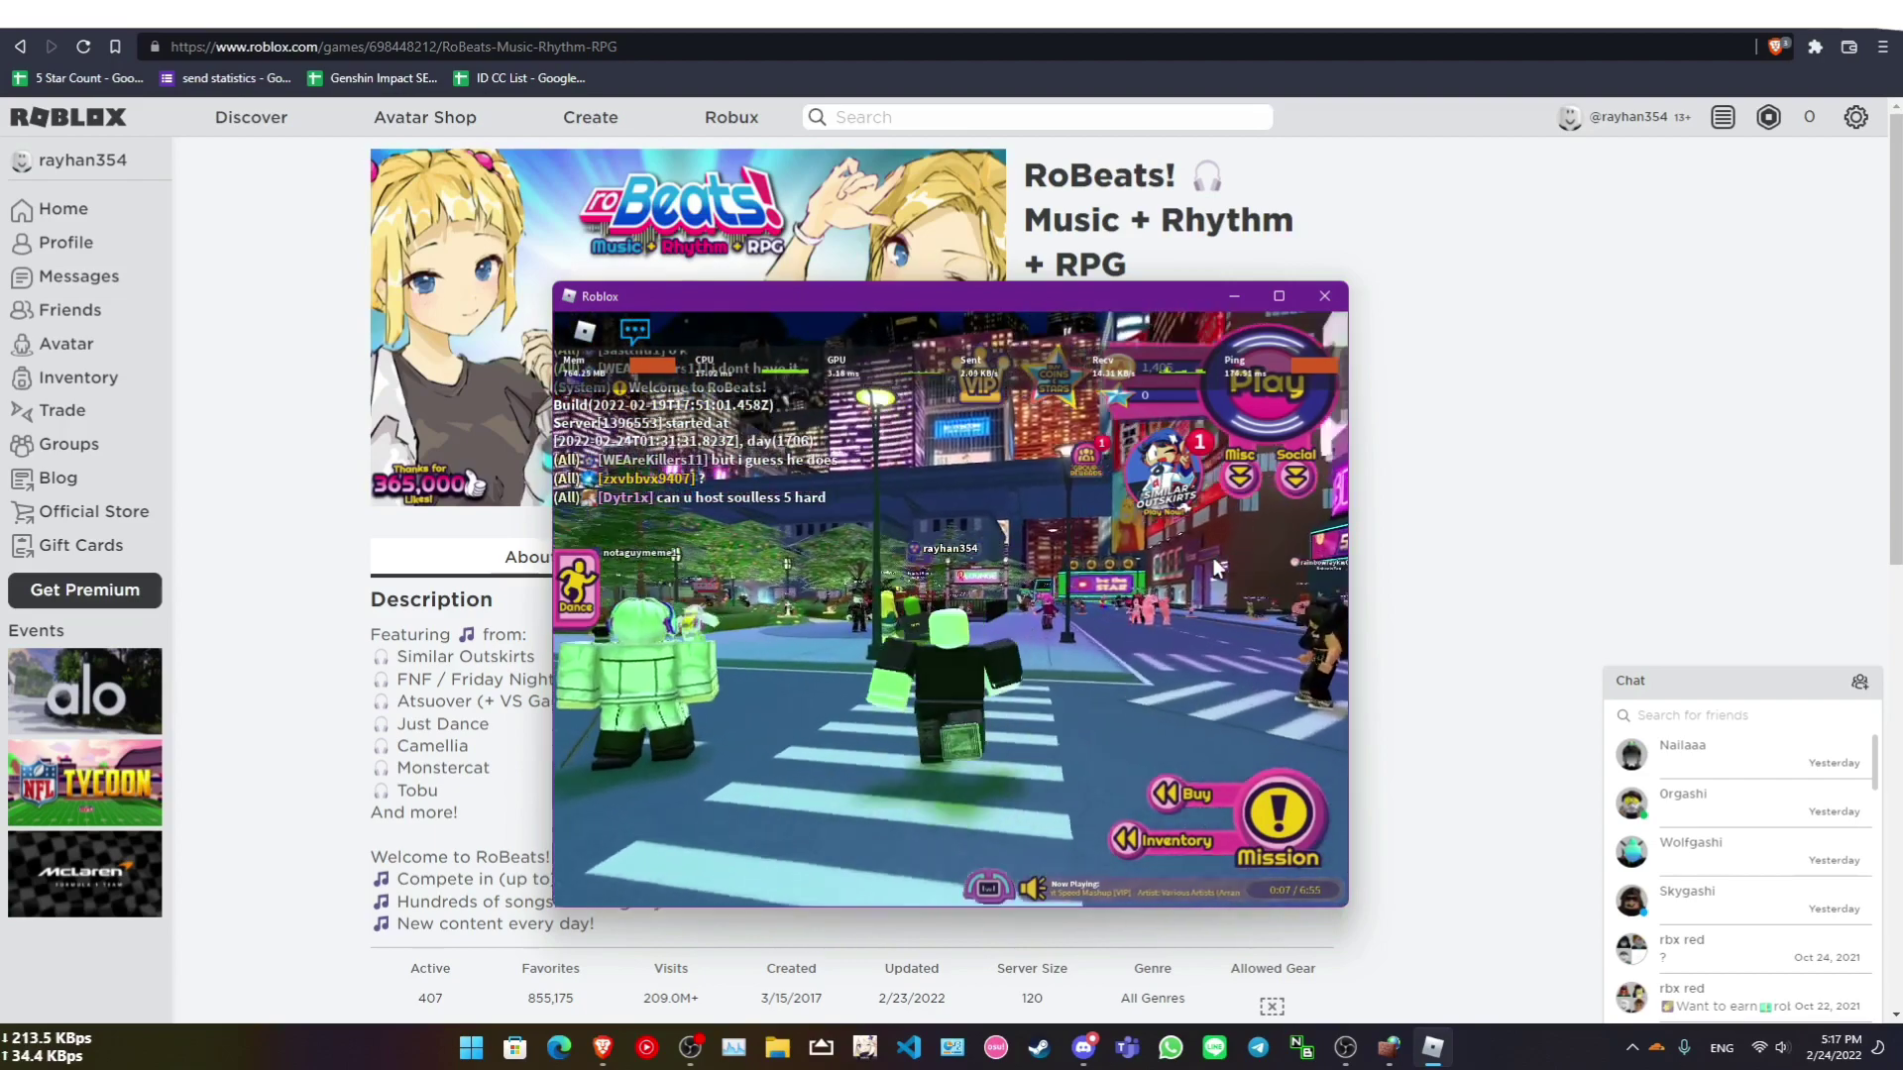
{"action": "key", "text": "d"}
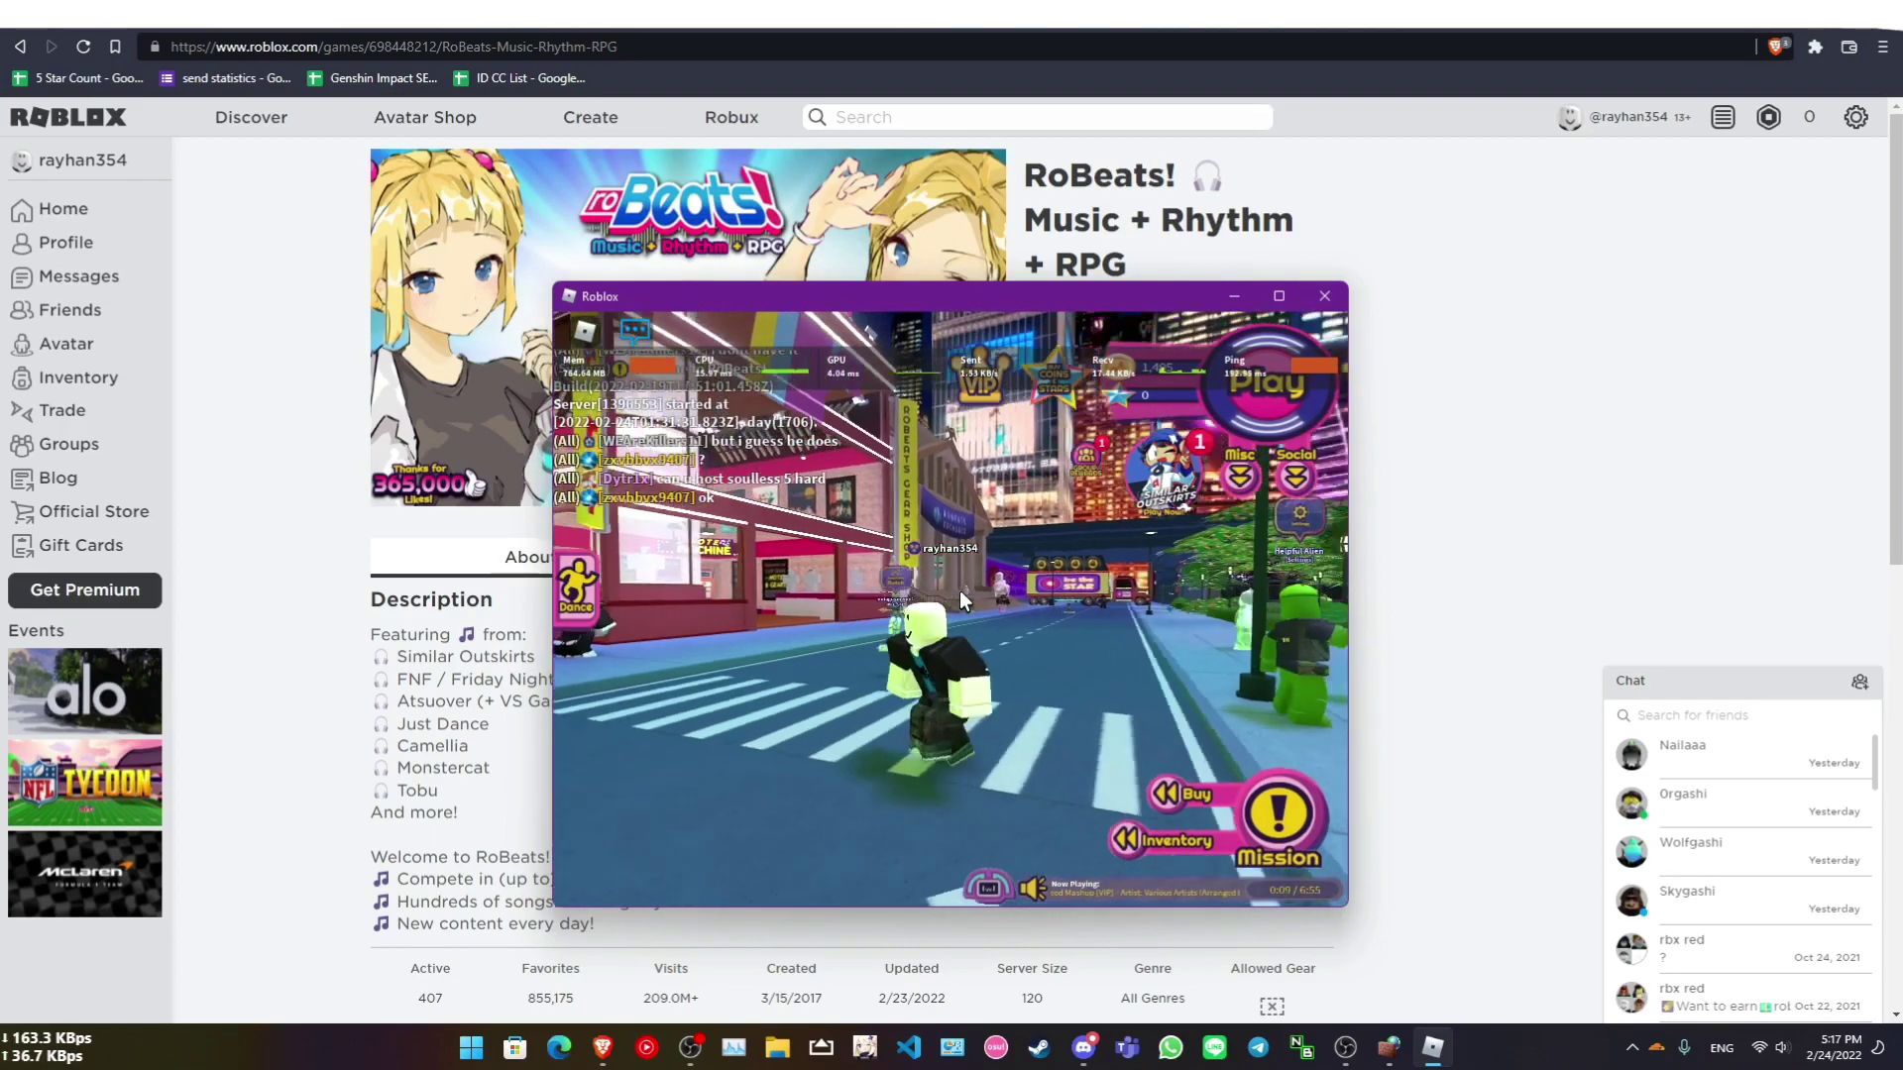
Run the avatar along the Music Shop street and cross toward the Gear Shop.
{"action": "key", "text": "a"}
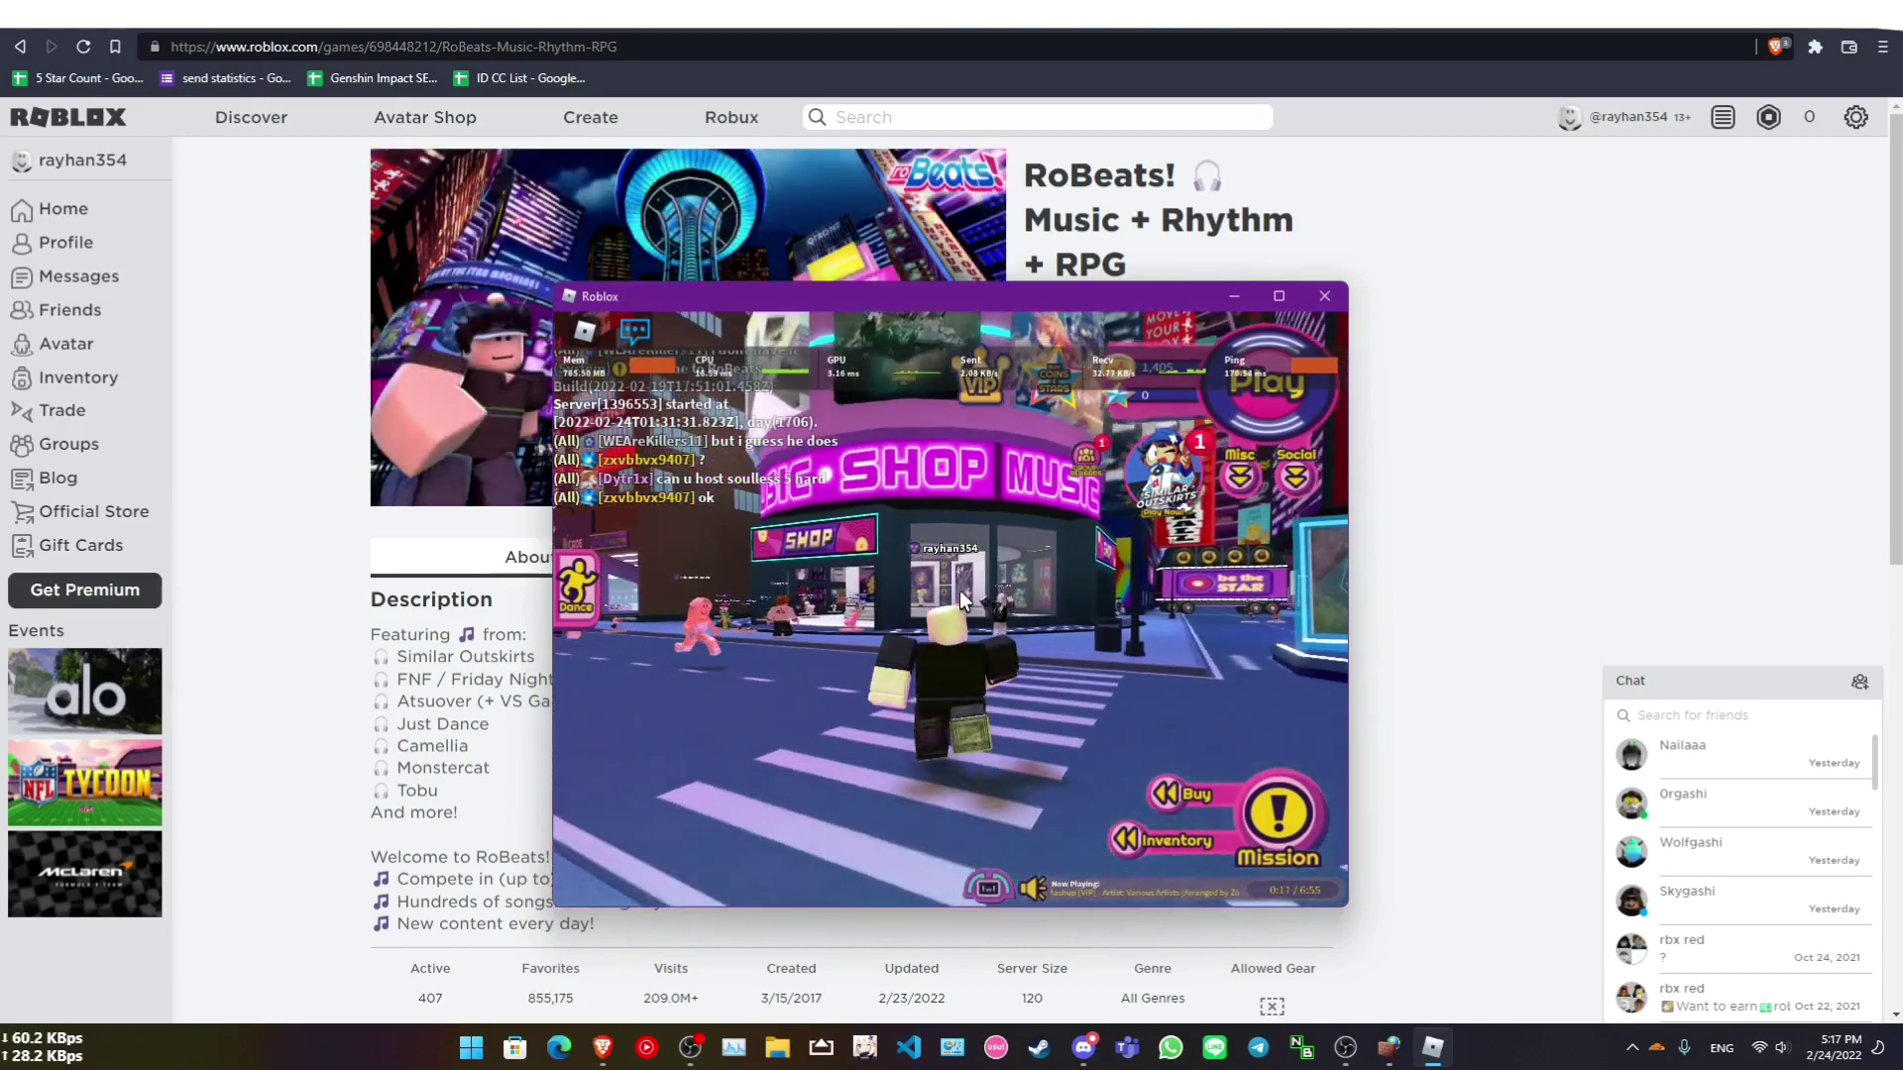
{"action": "key", "text": "a"}
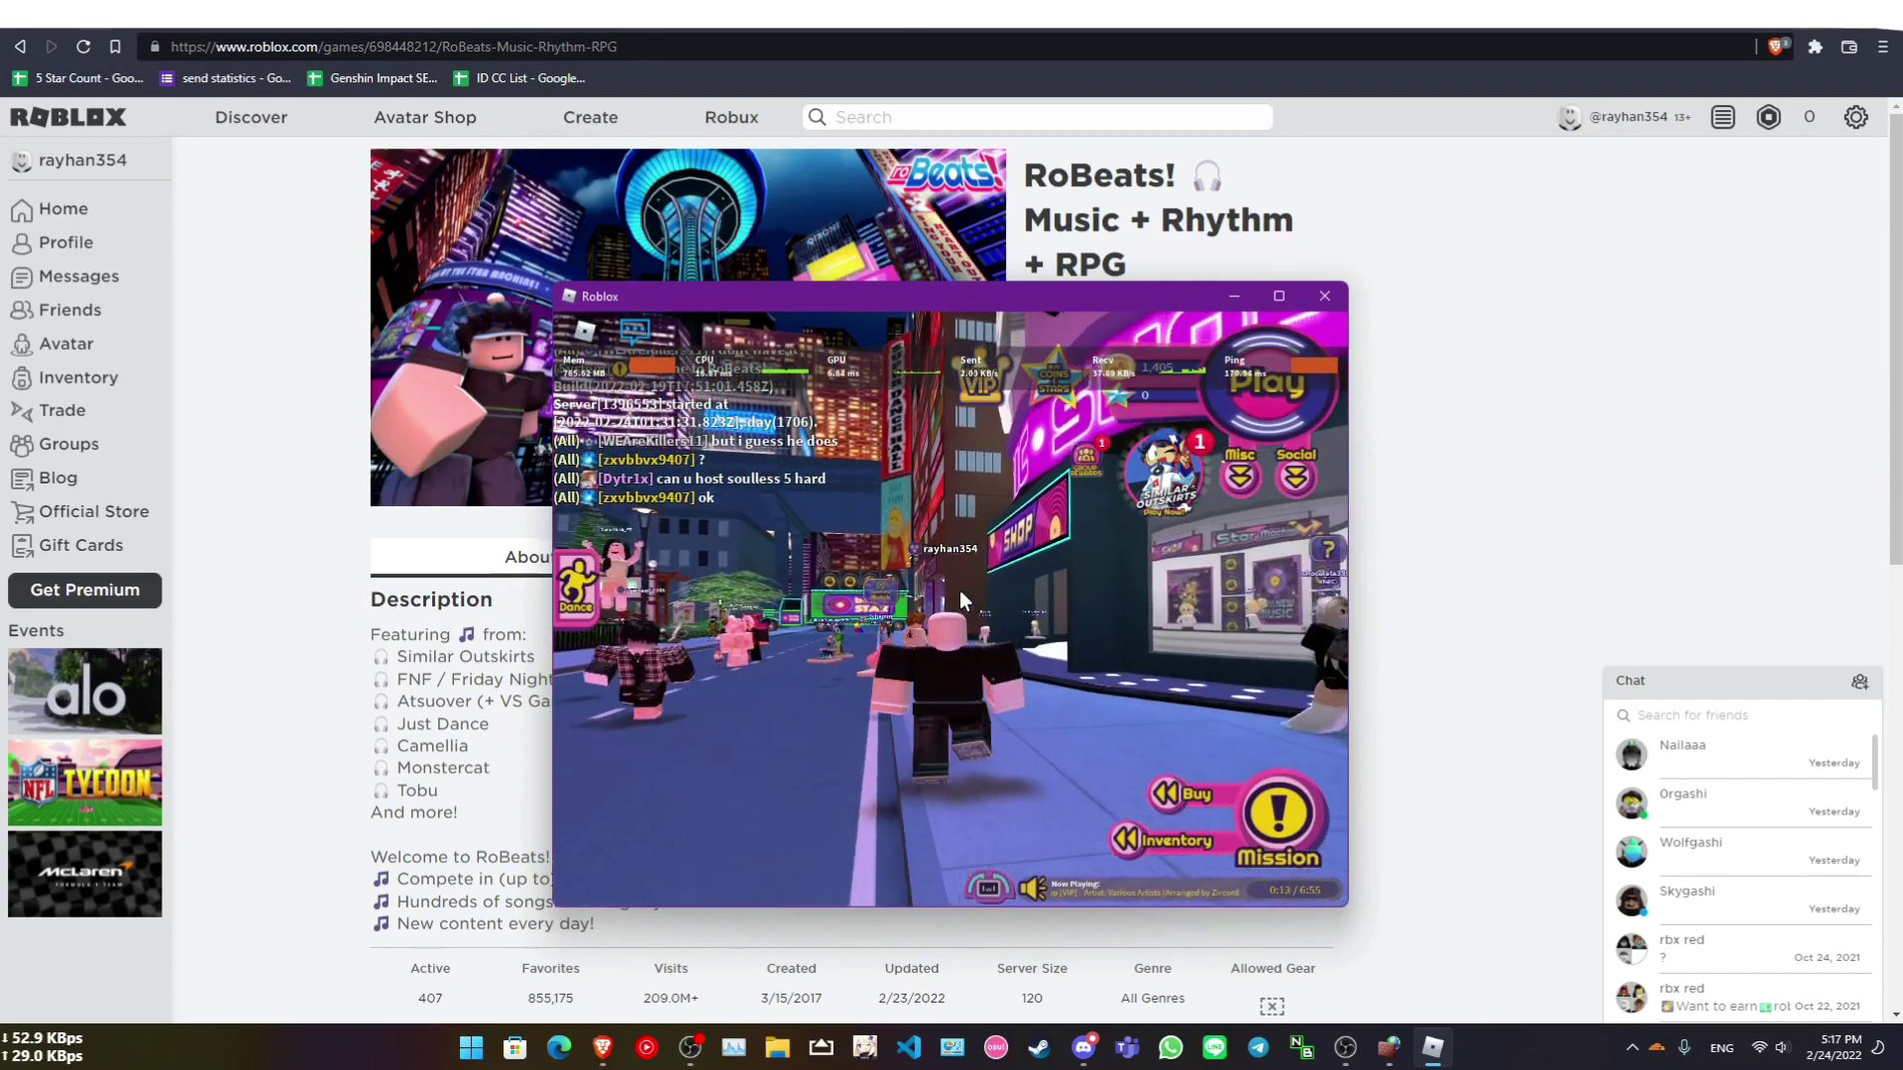
{"action": "key", "text": "d"}
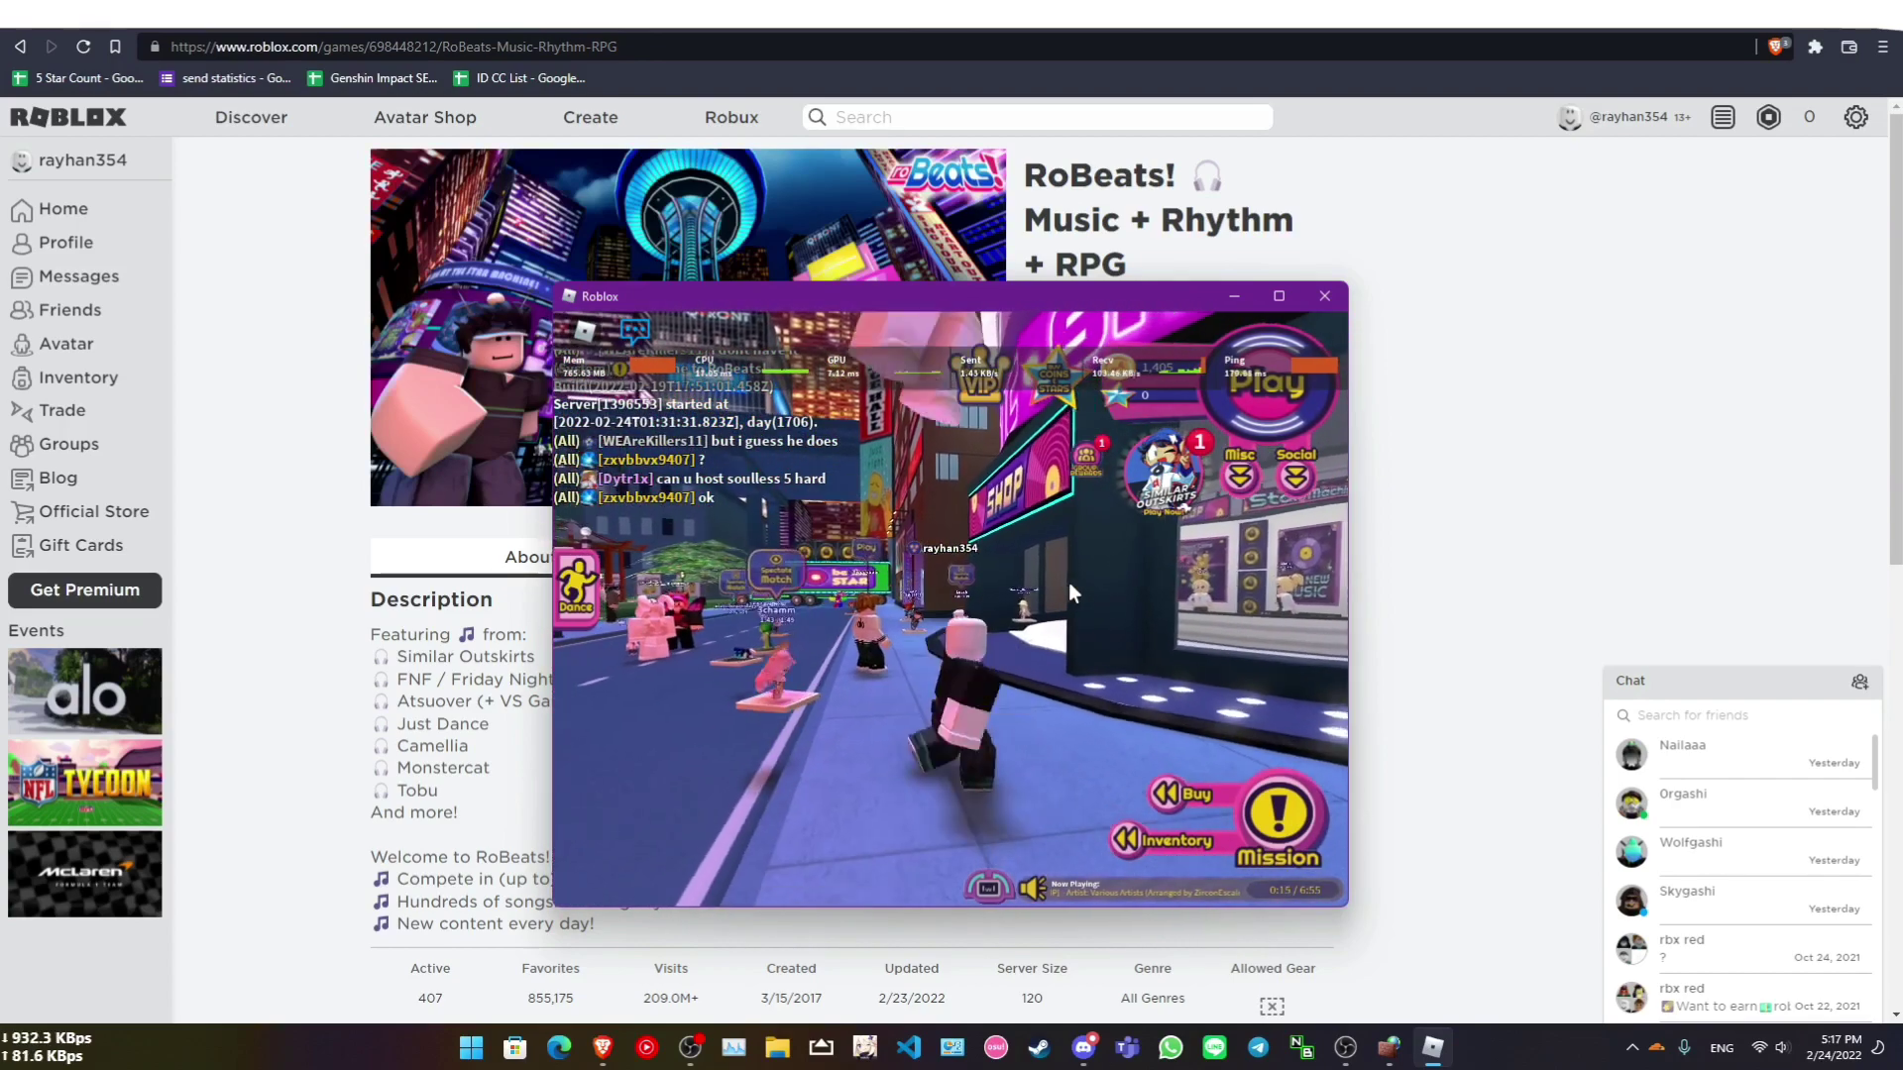
{"action": "key", "text": "d"}
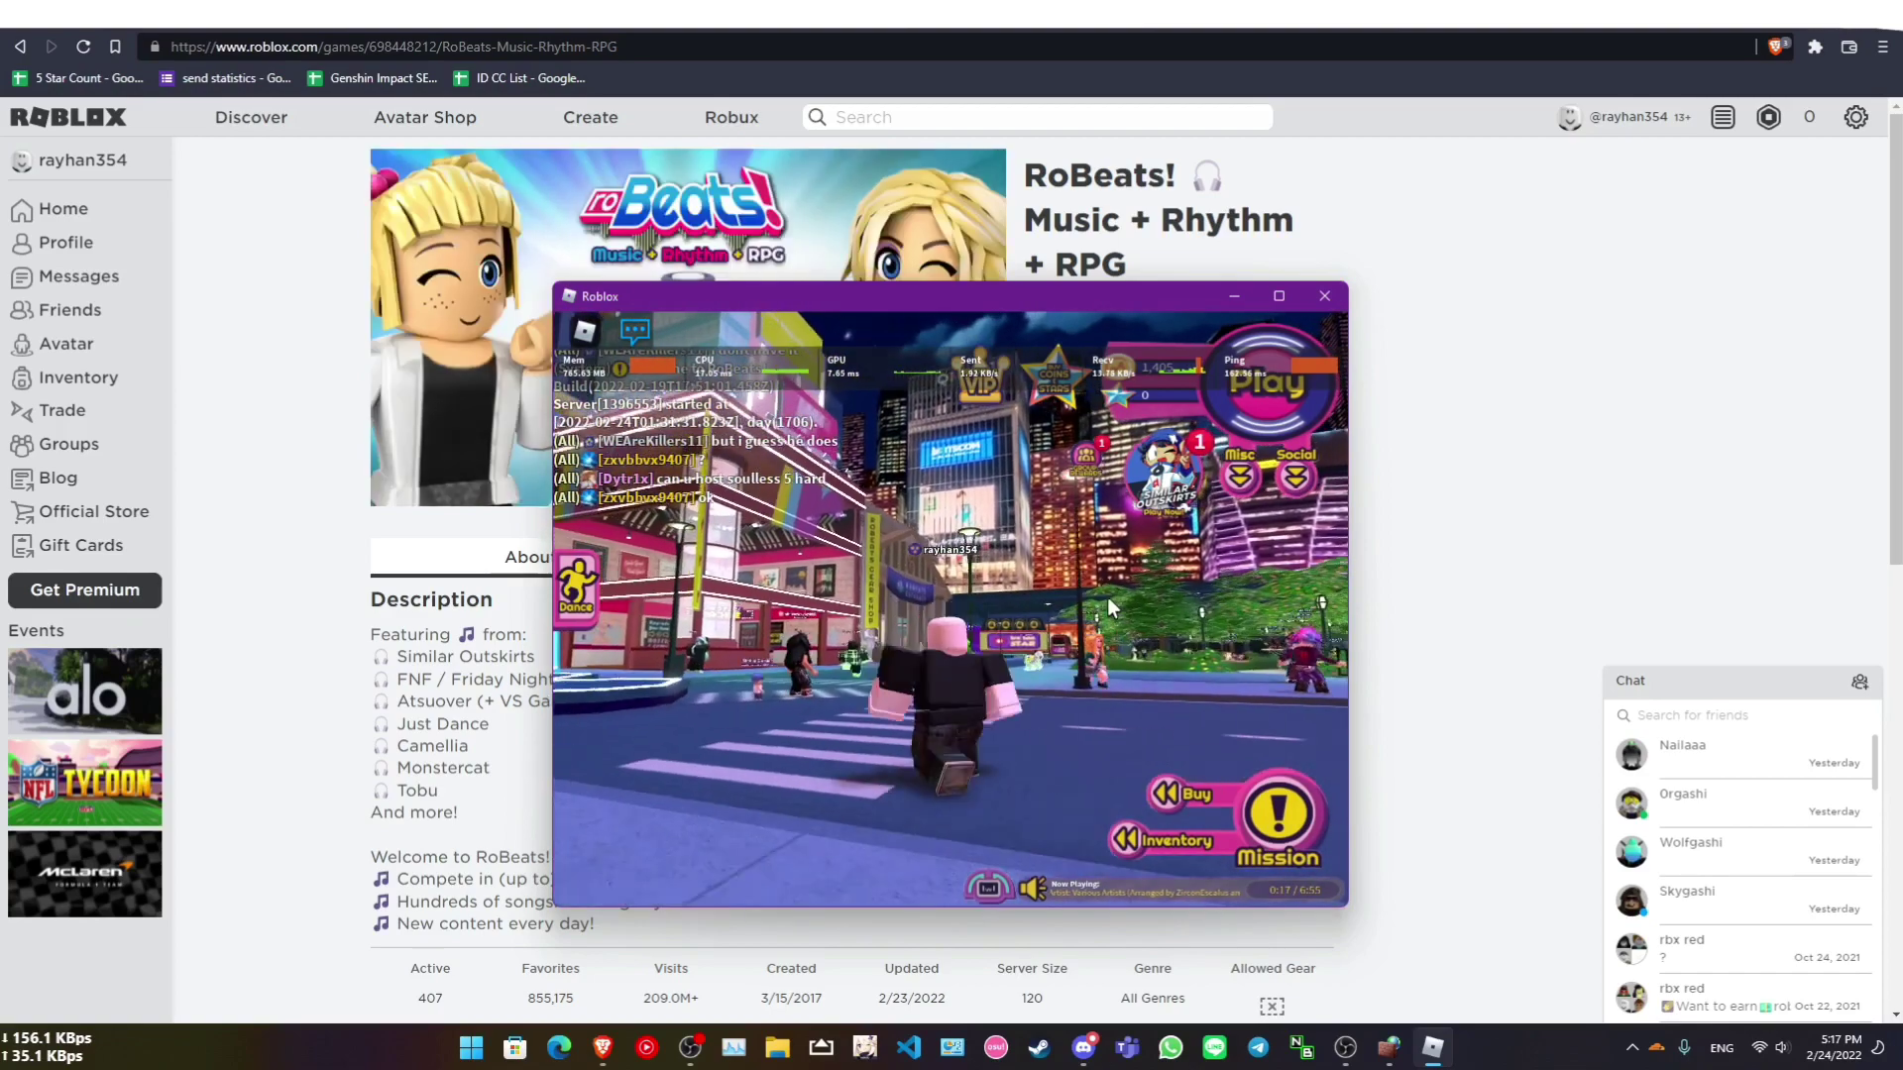
{"action": "key", "text": "a"}
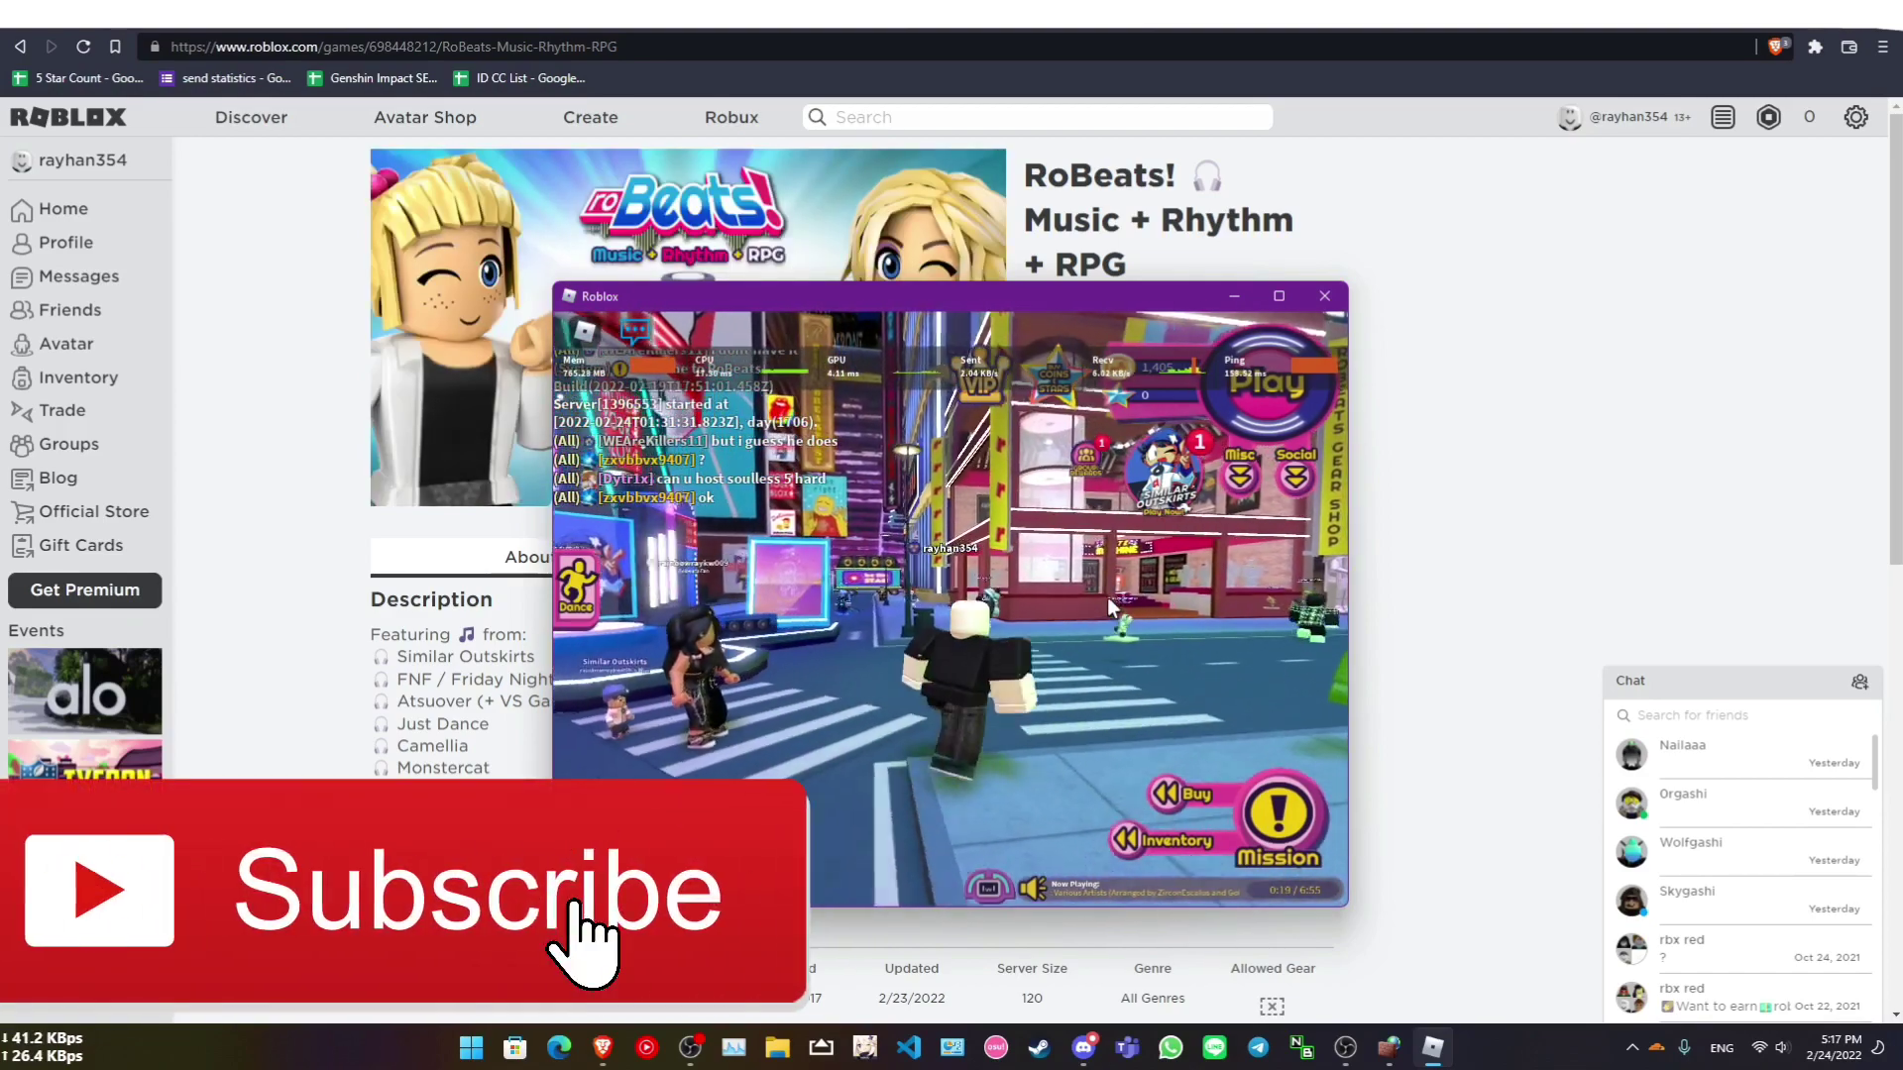
{"action": "key", "text": "a"}
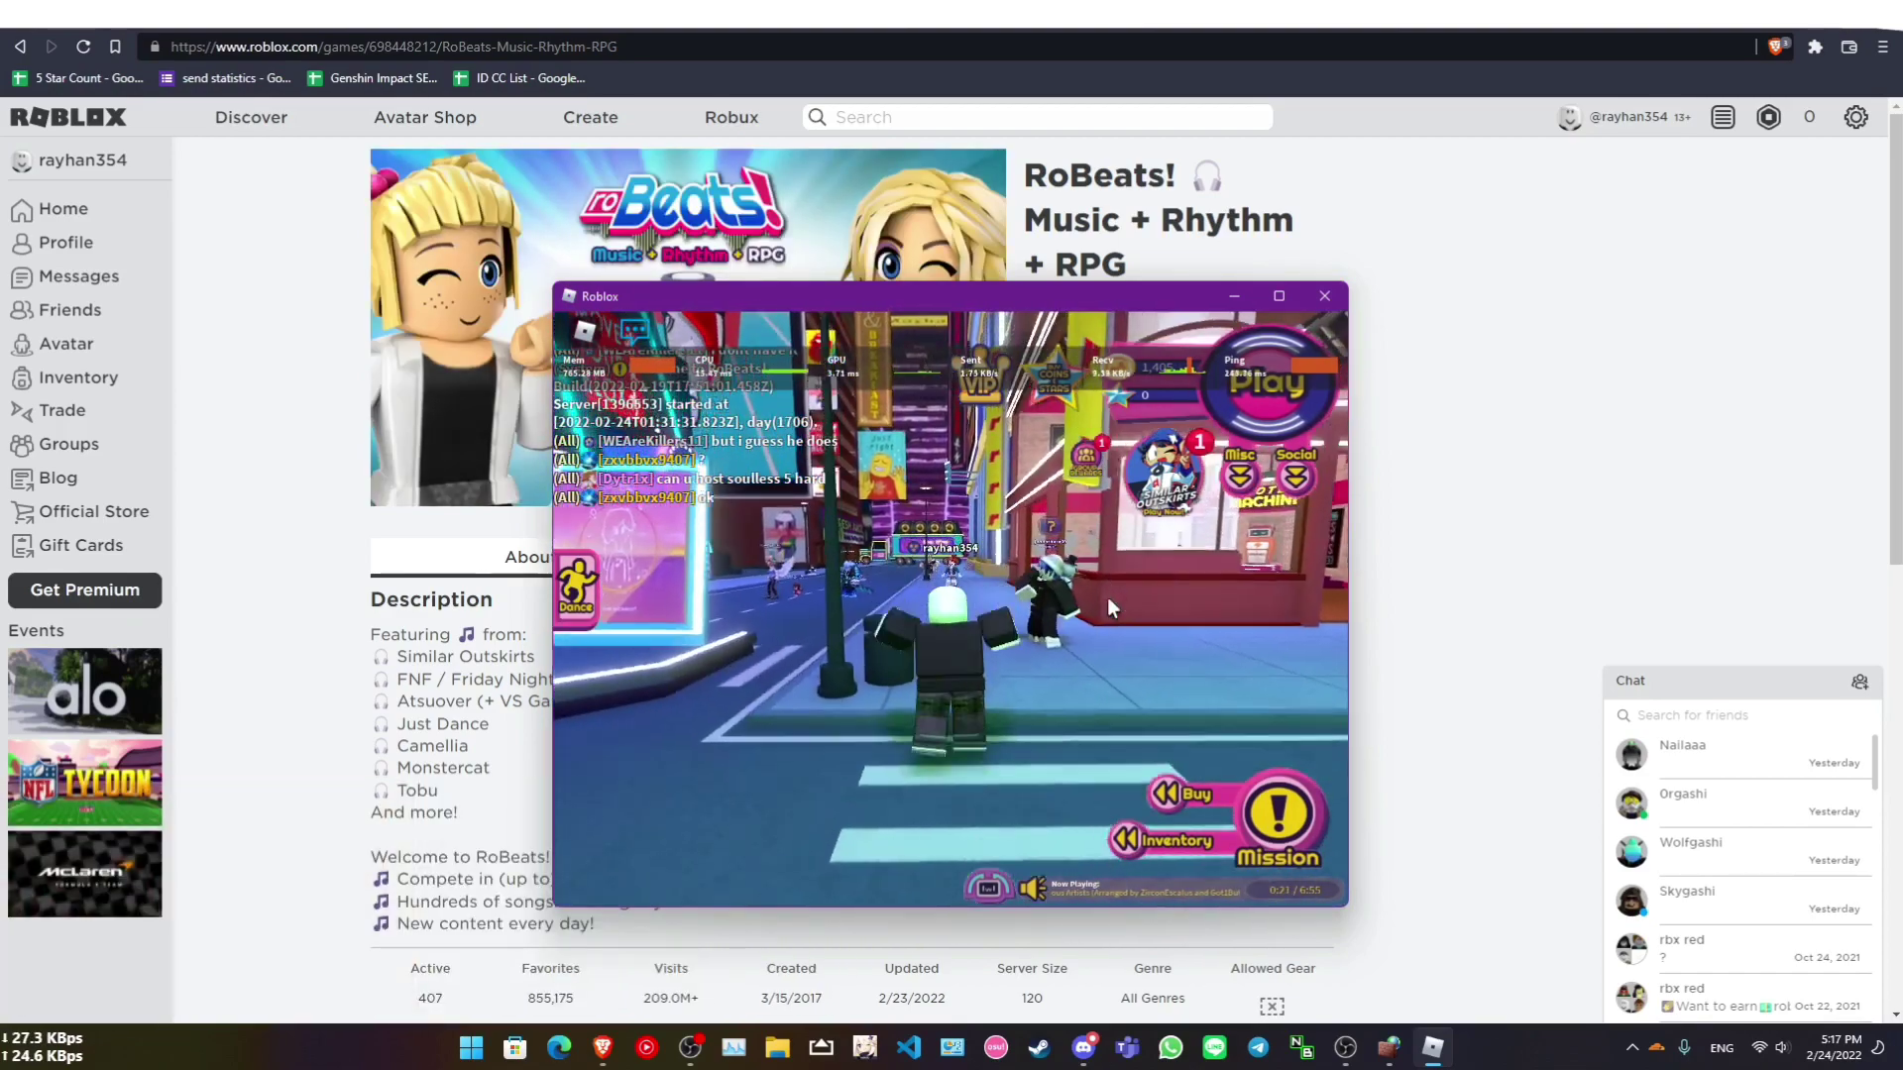
Go up to the shop counter and glass display case, then walk back out across the street.
{"action": "key", "text": "w"}
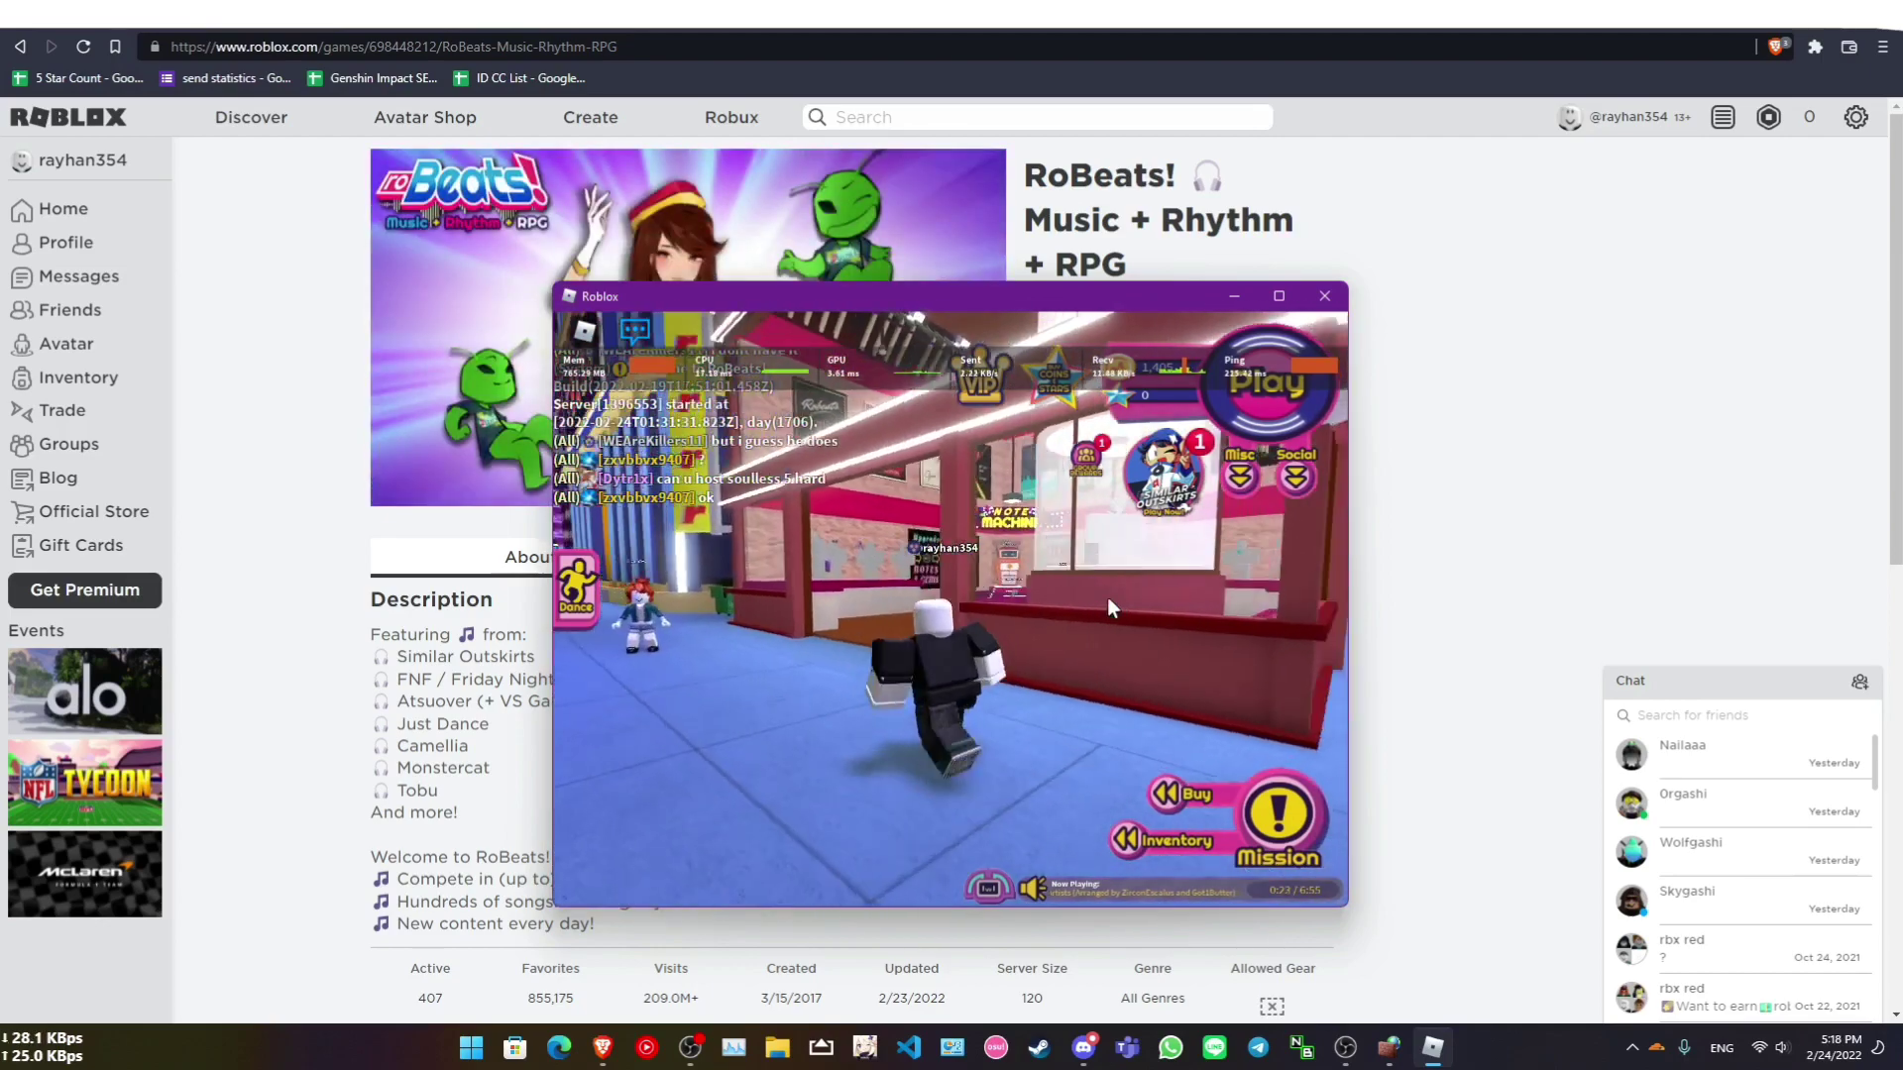
{"action": "key", "text": "a"}
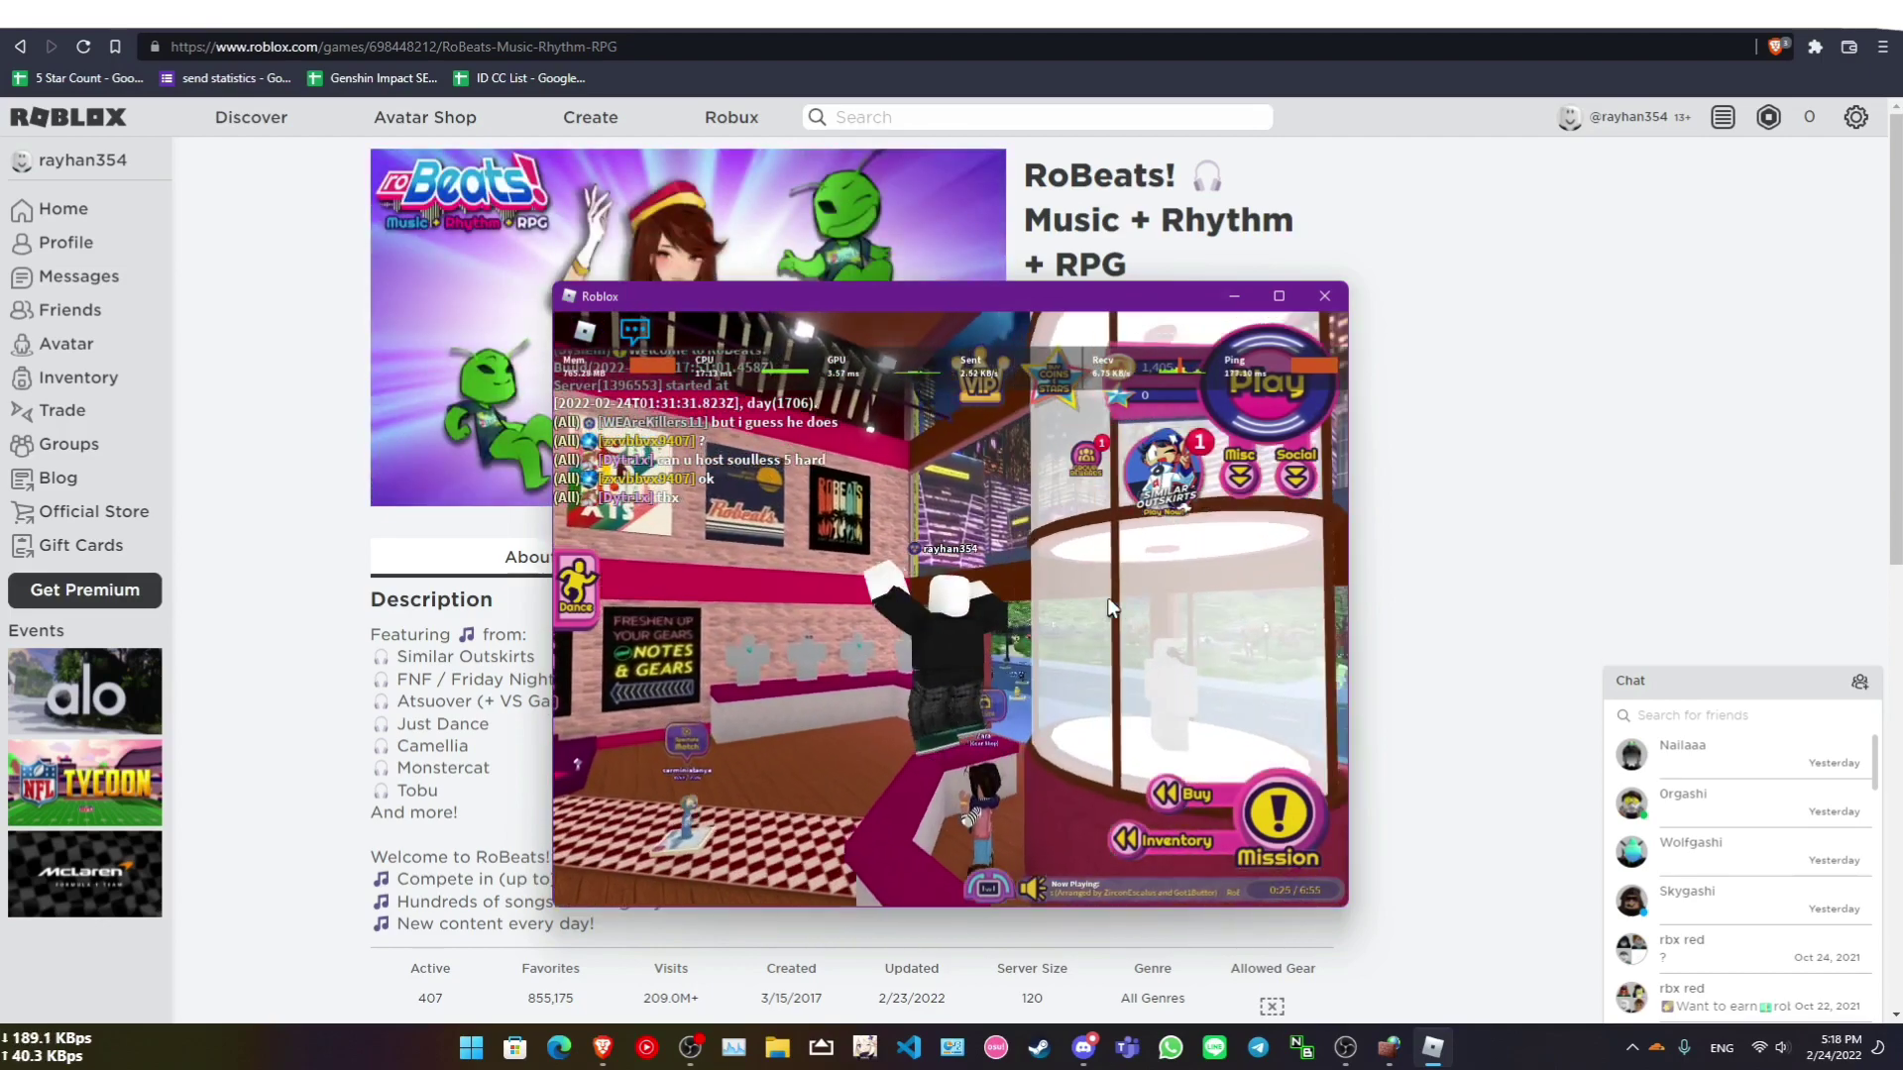
{"action": "key", "text": "w"}
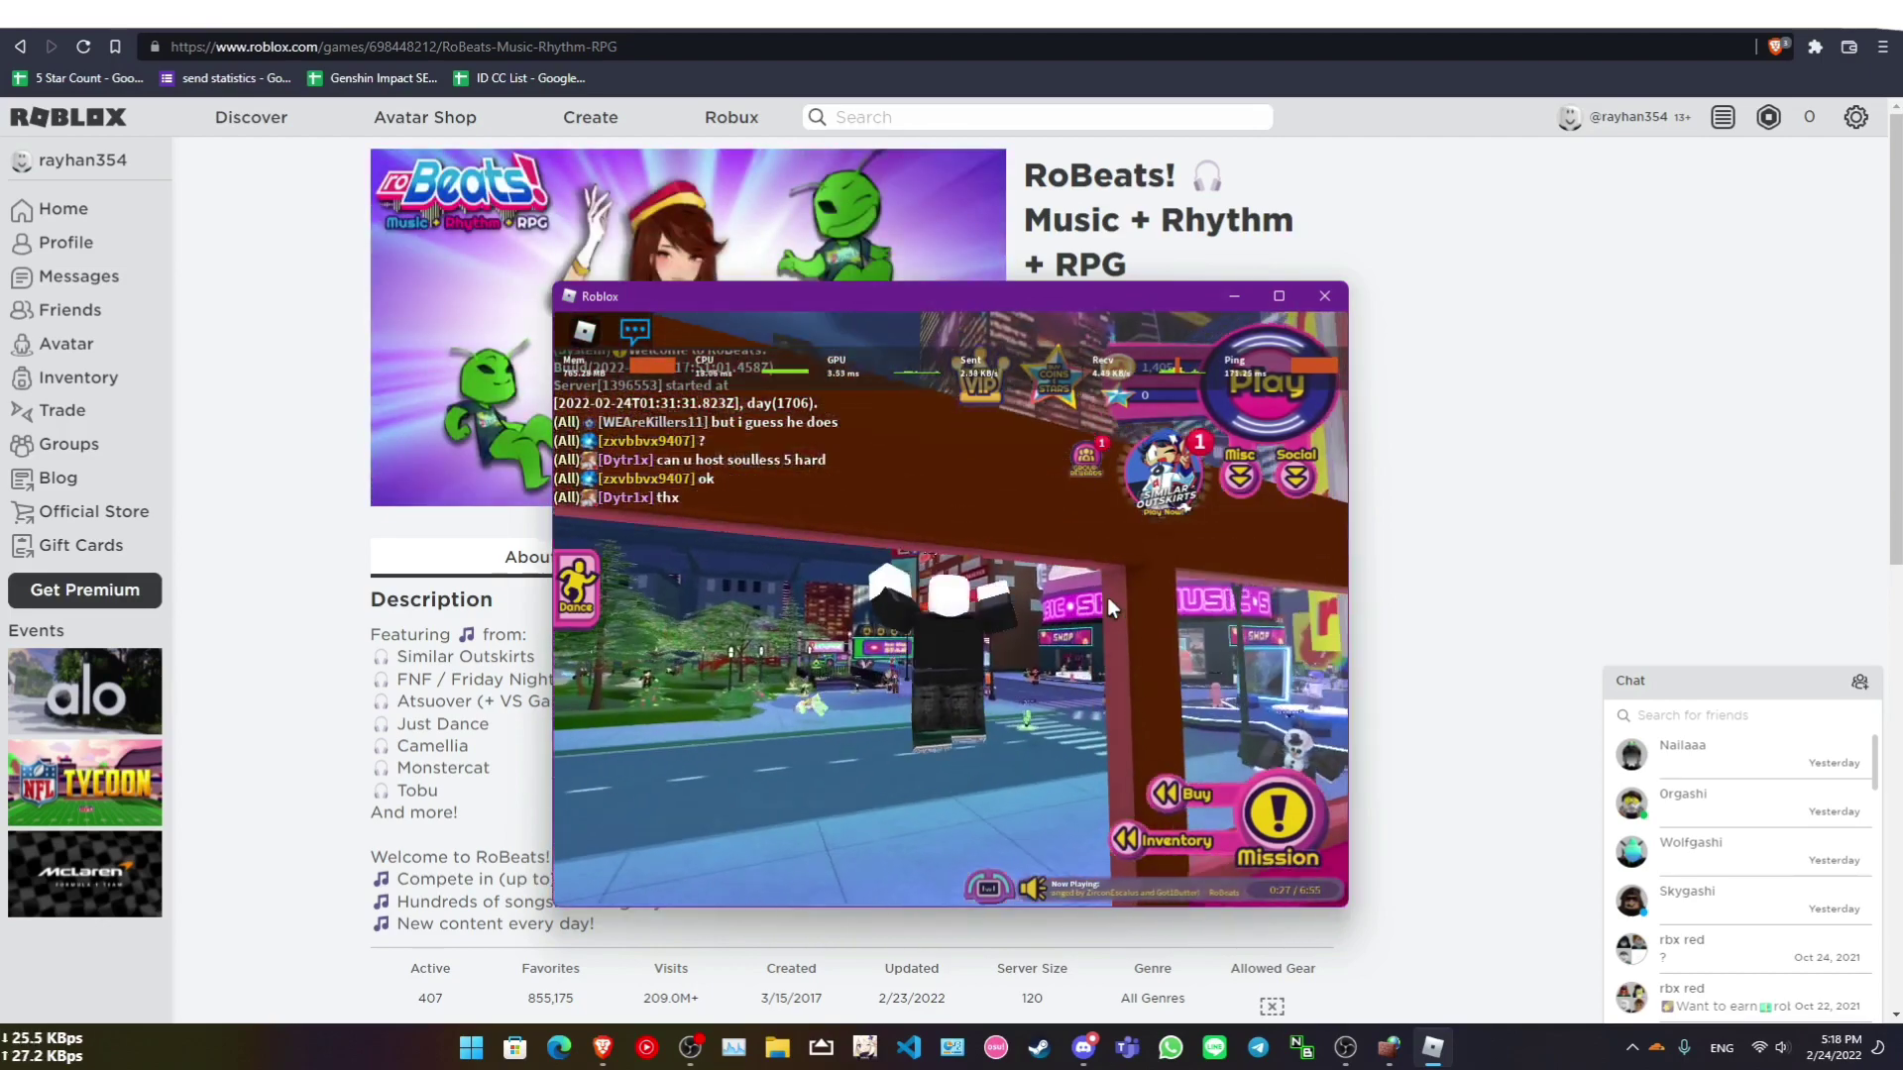
{"action": "key", "text": "w"}
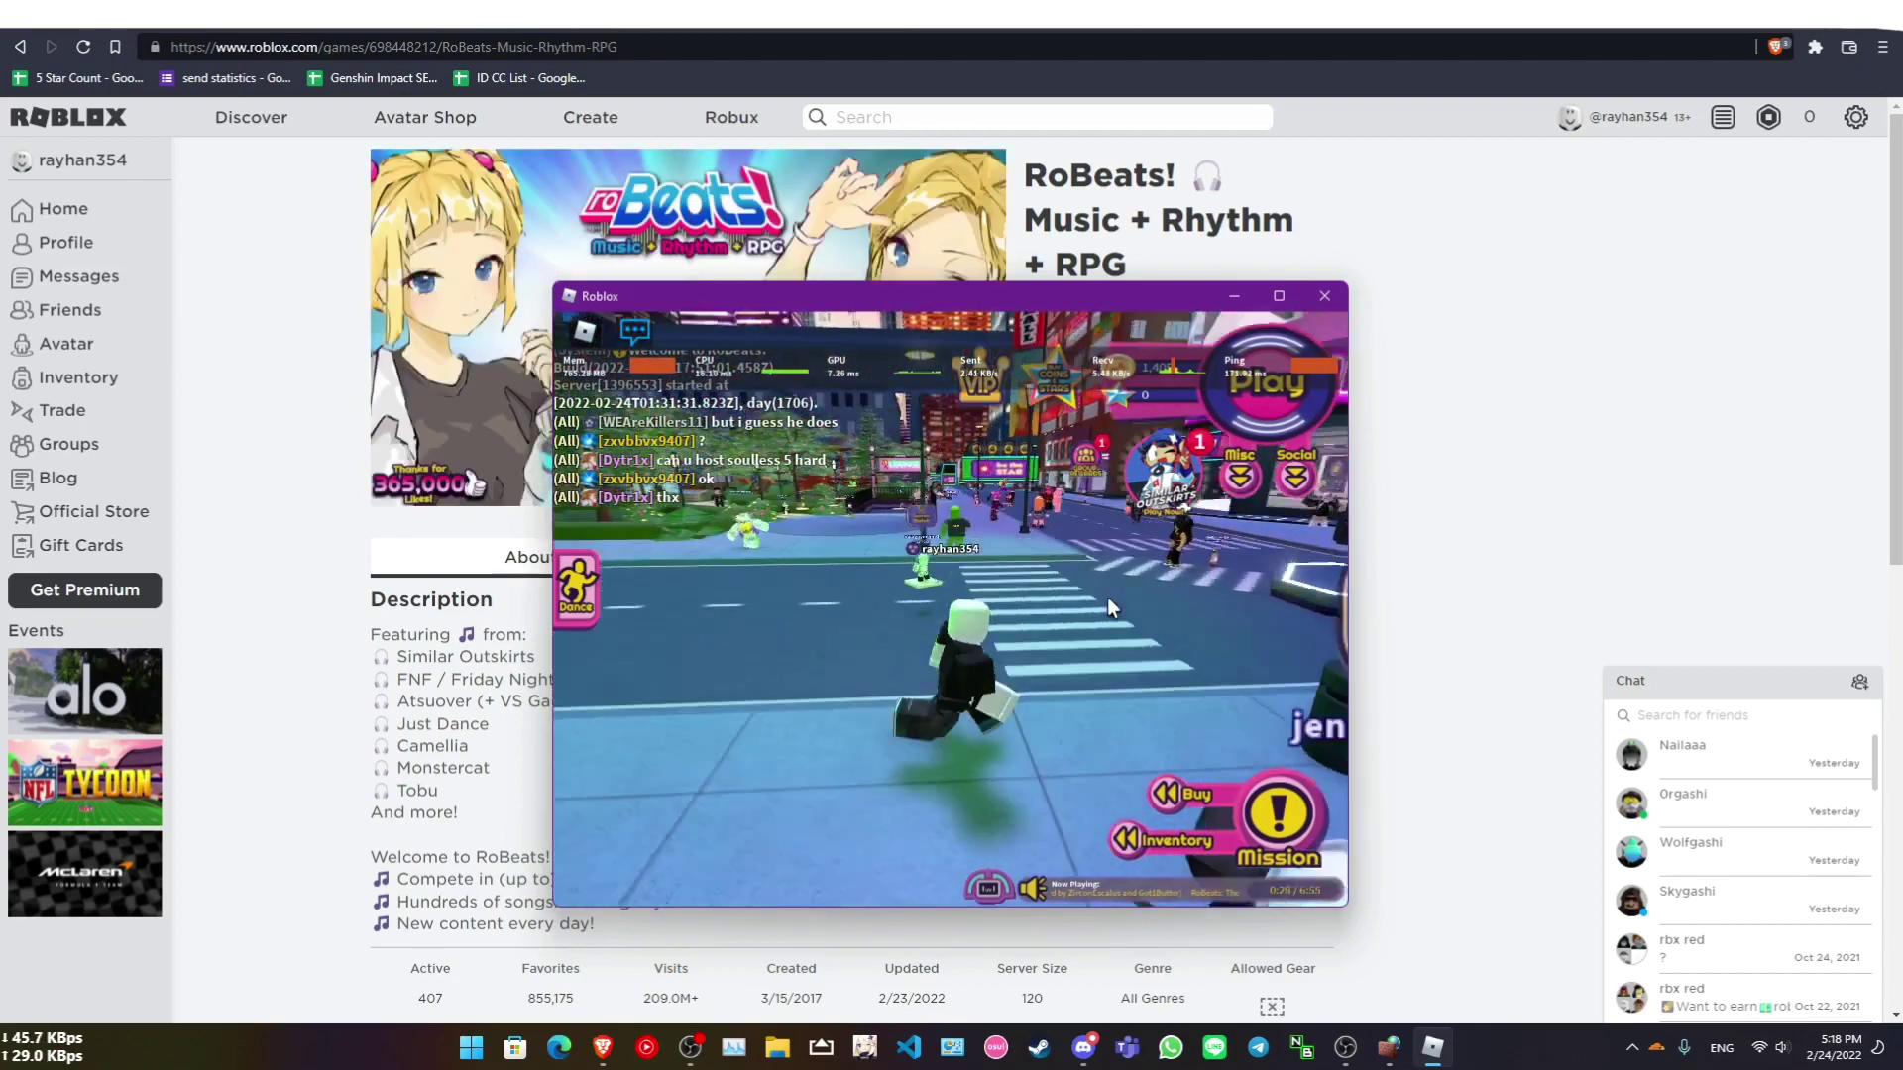
{"action": "key", "text": "w"}
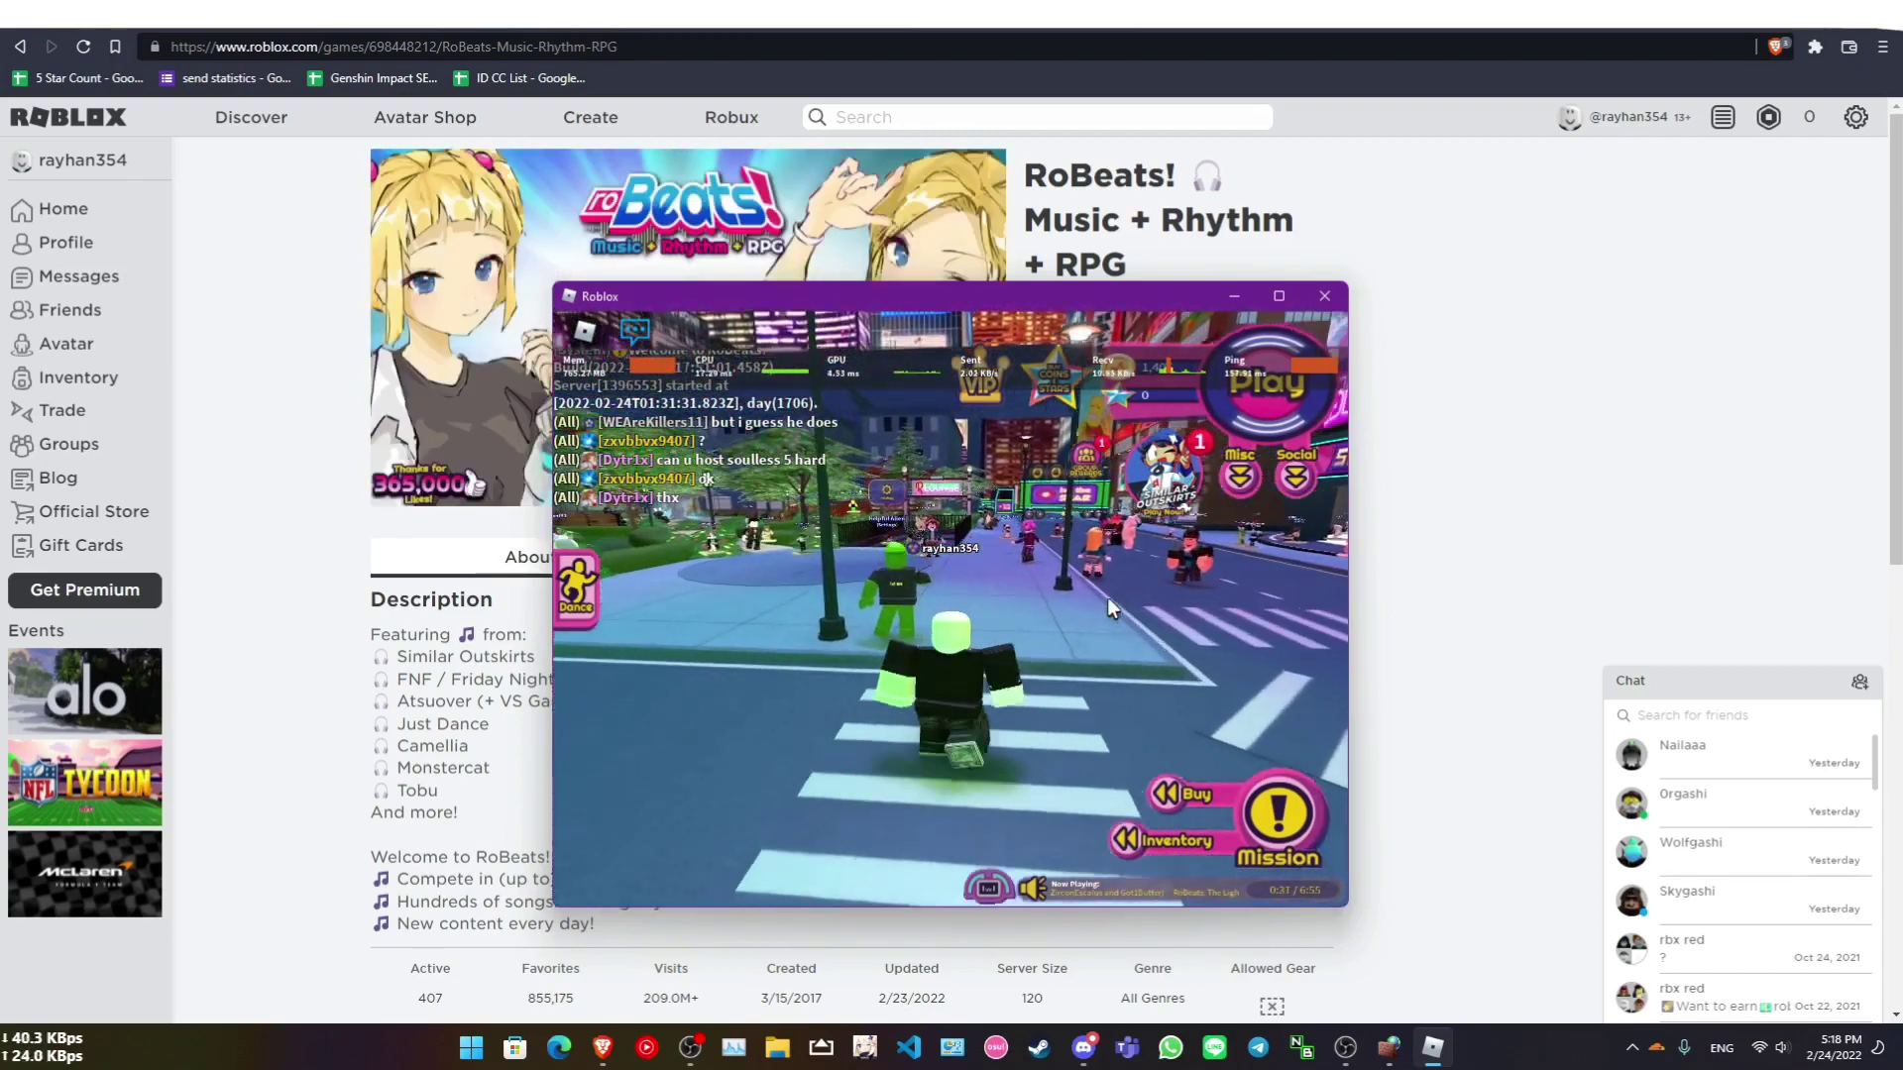
{"action": "key", "text": "w"}
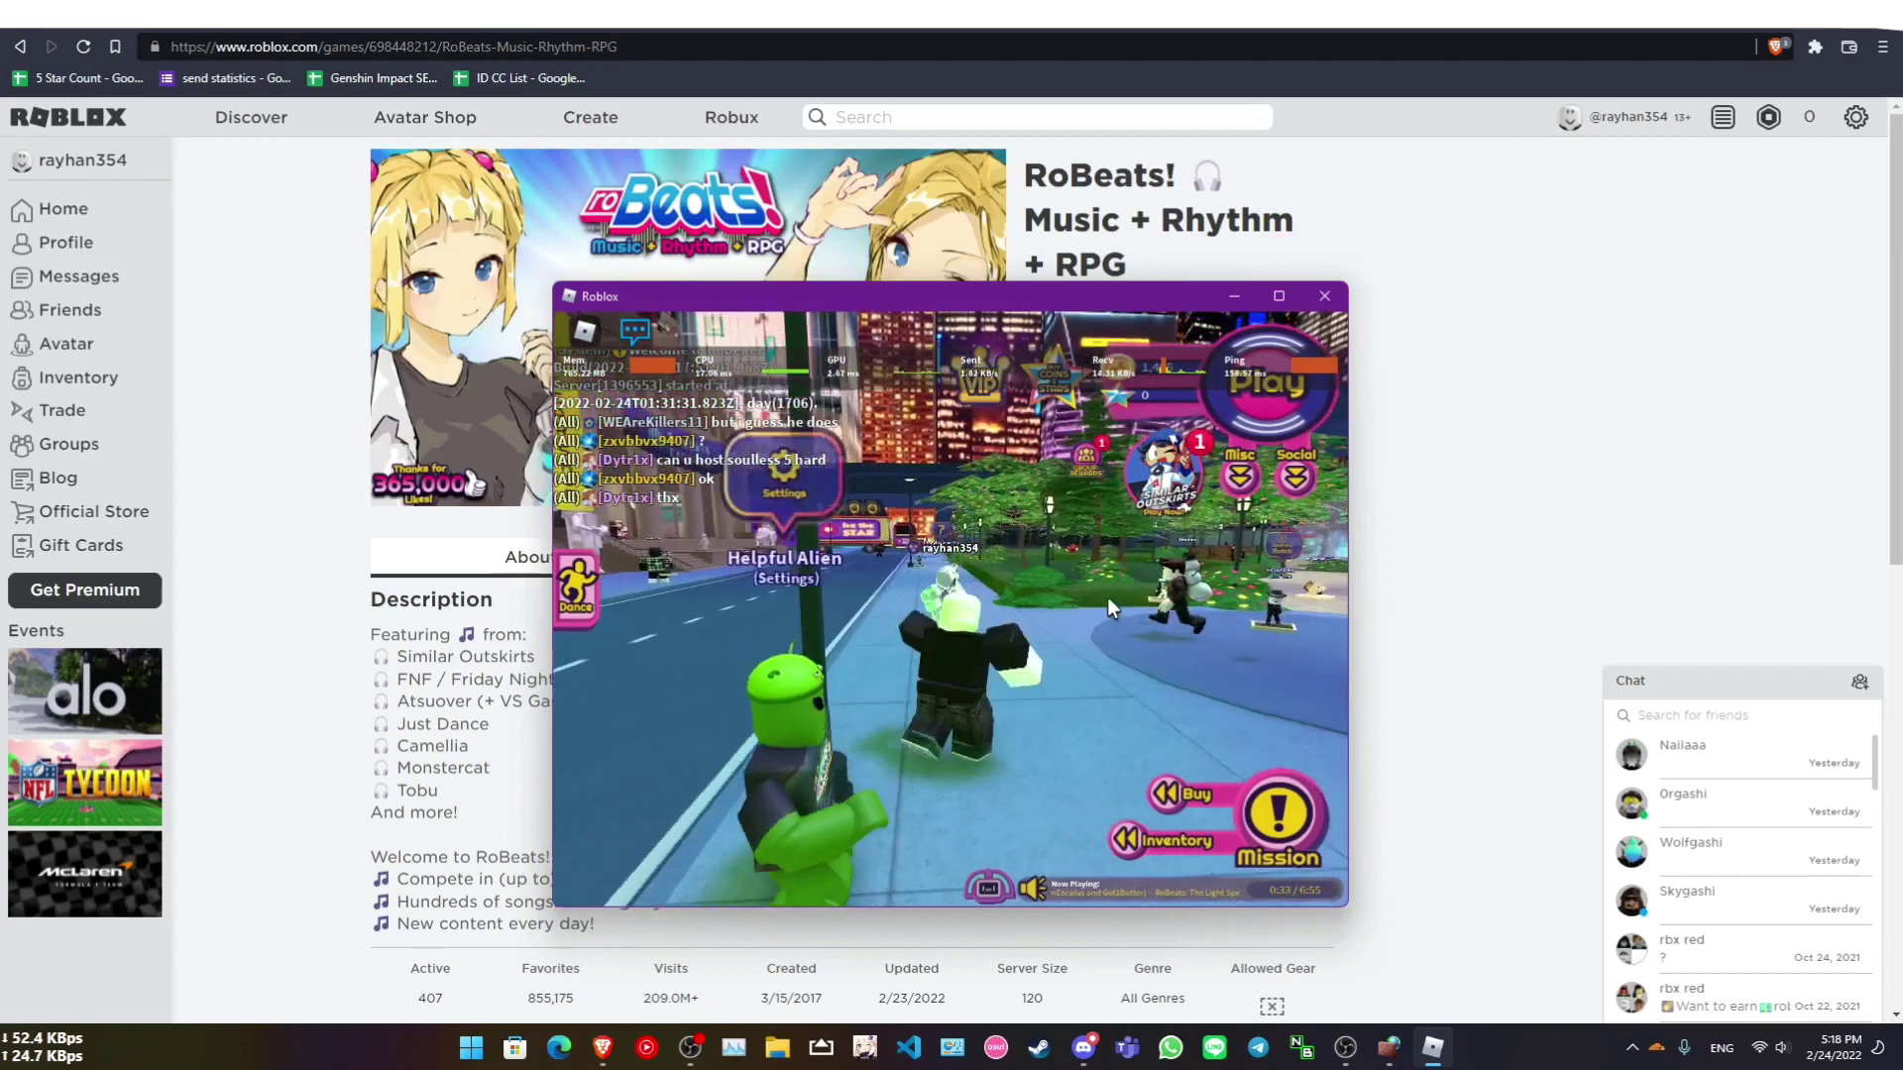
{"action": "key", "text": "s"}
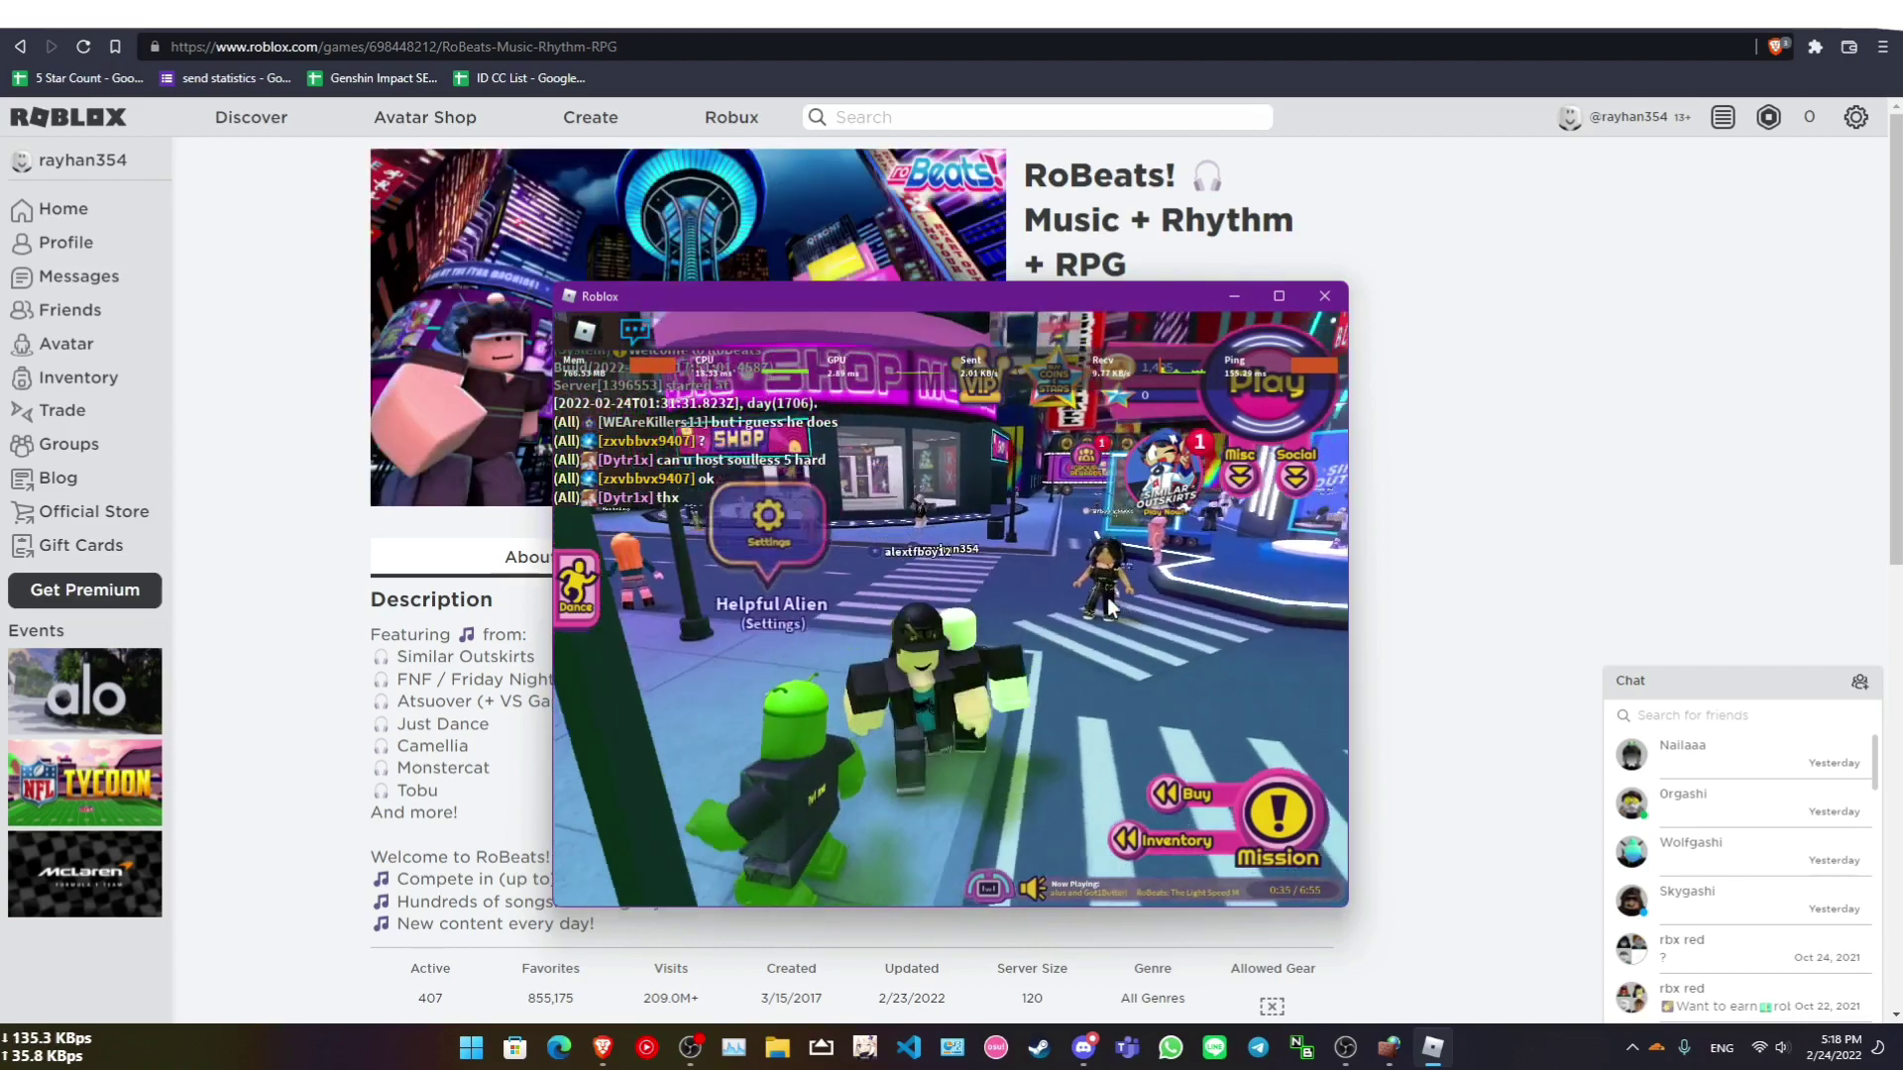
{"action": "key", "text": "w"}
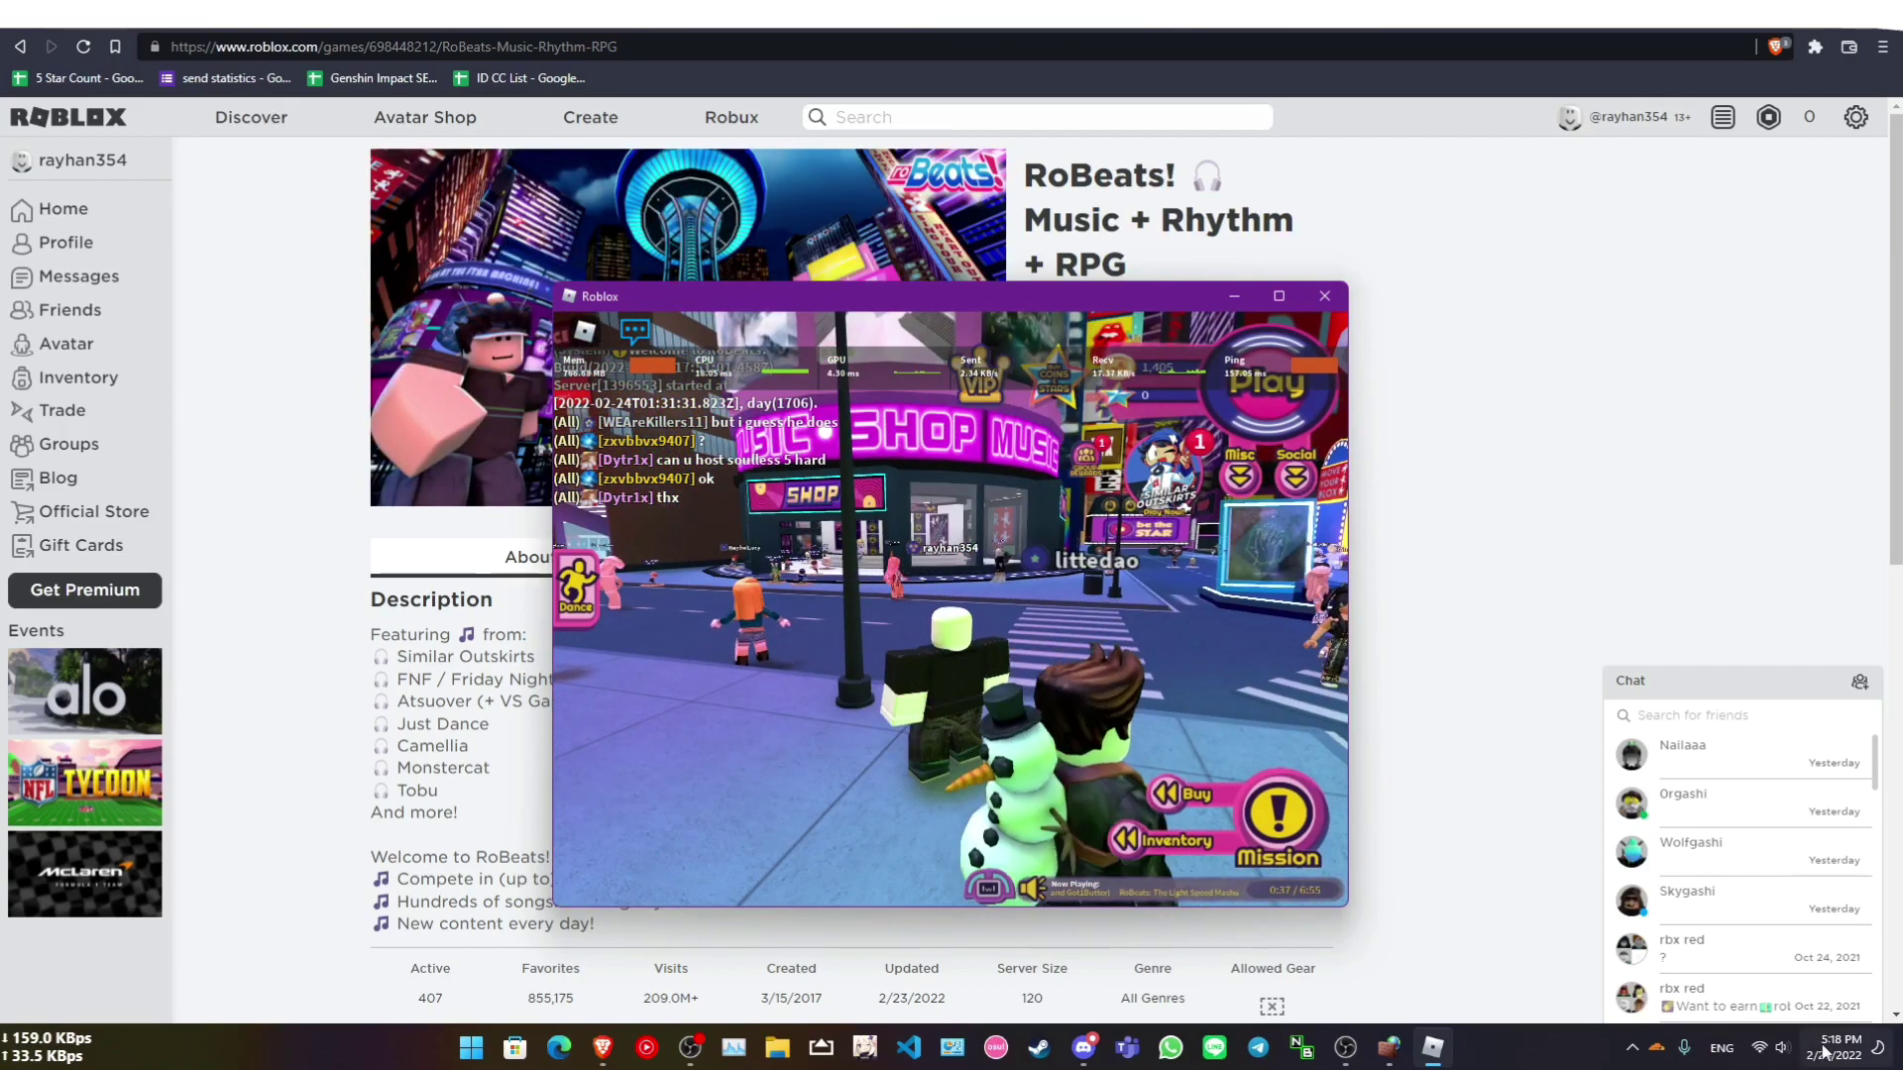
Confirm Cloudflare WARP shows Connected, then run the avatar toward the shop storefront.
{"action": "left_click", "coordinate": [1653, 1048]}
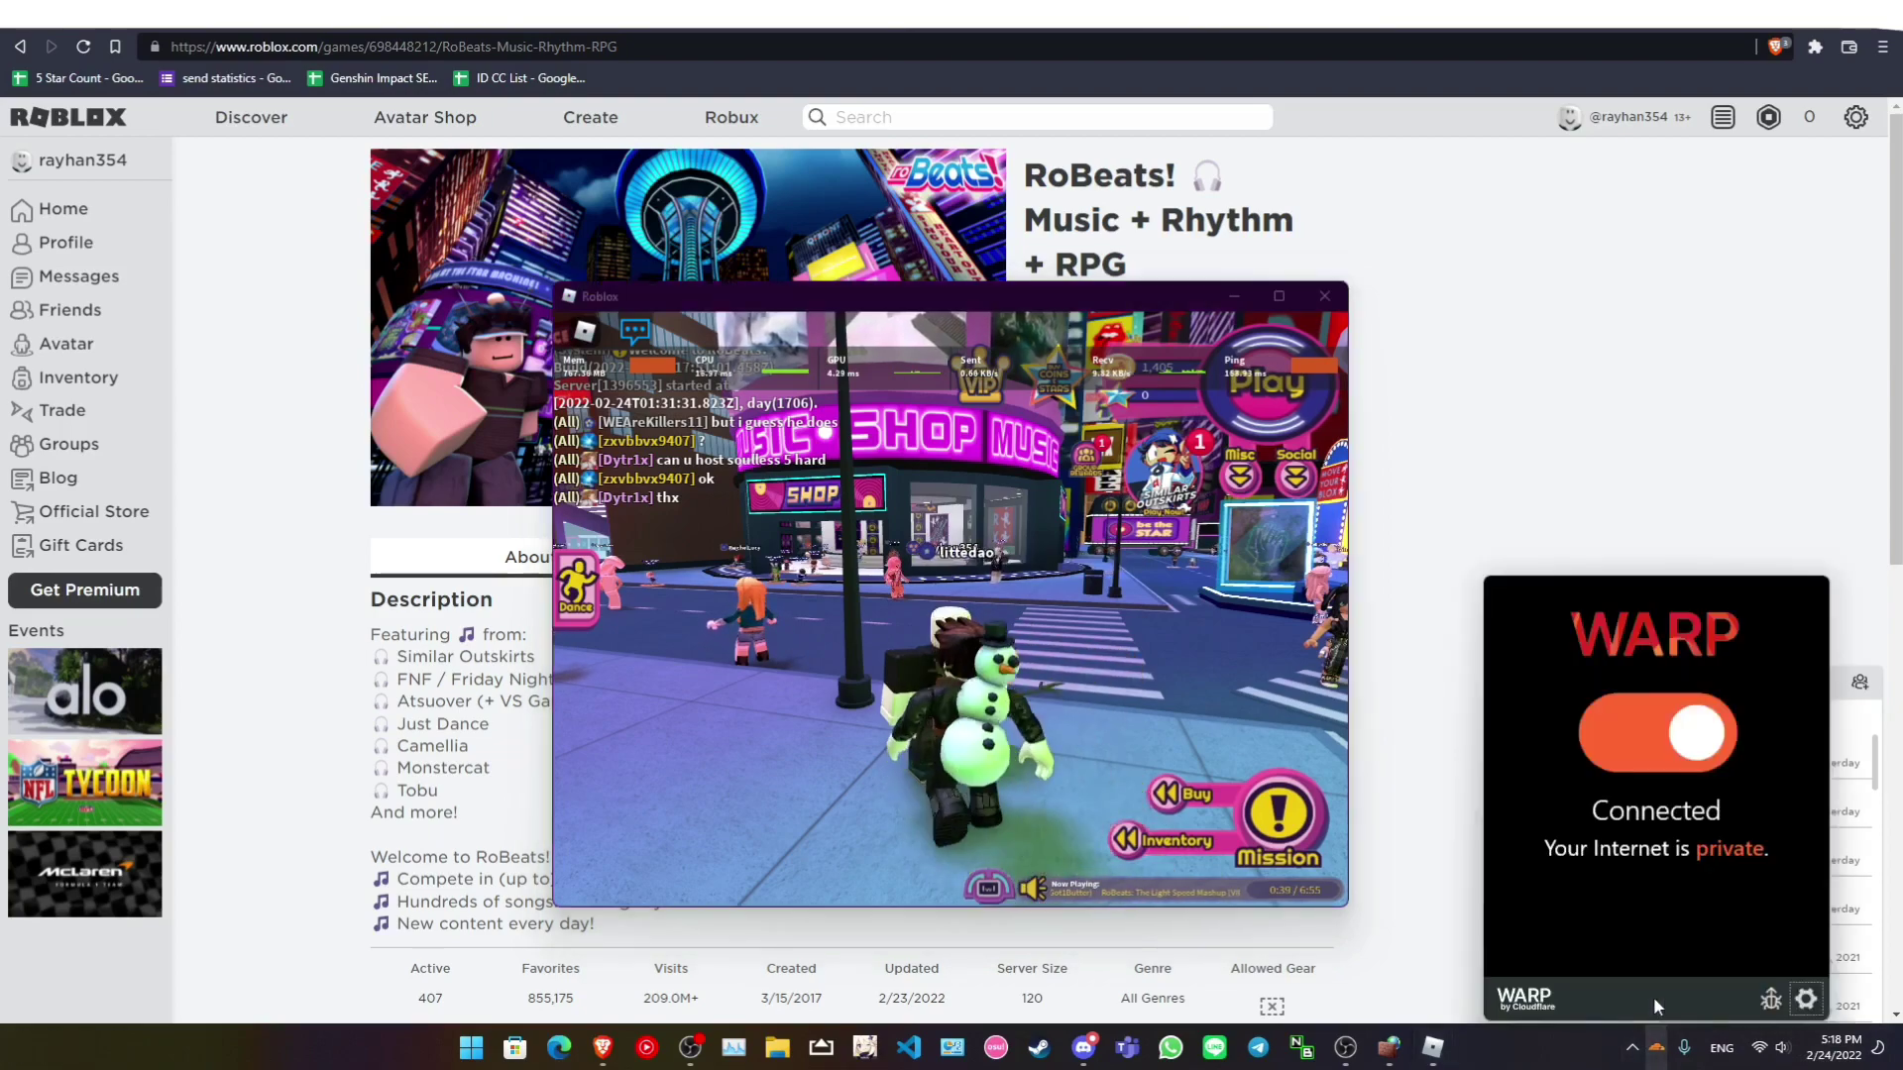
{"action": "left_click", "coordinate": [1179, 666]}
{"action": "key", "text": "w"}
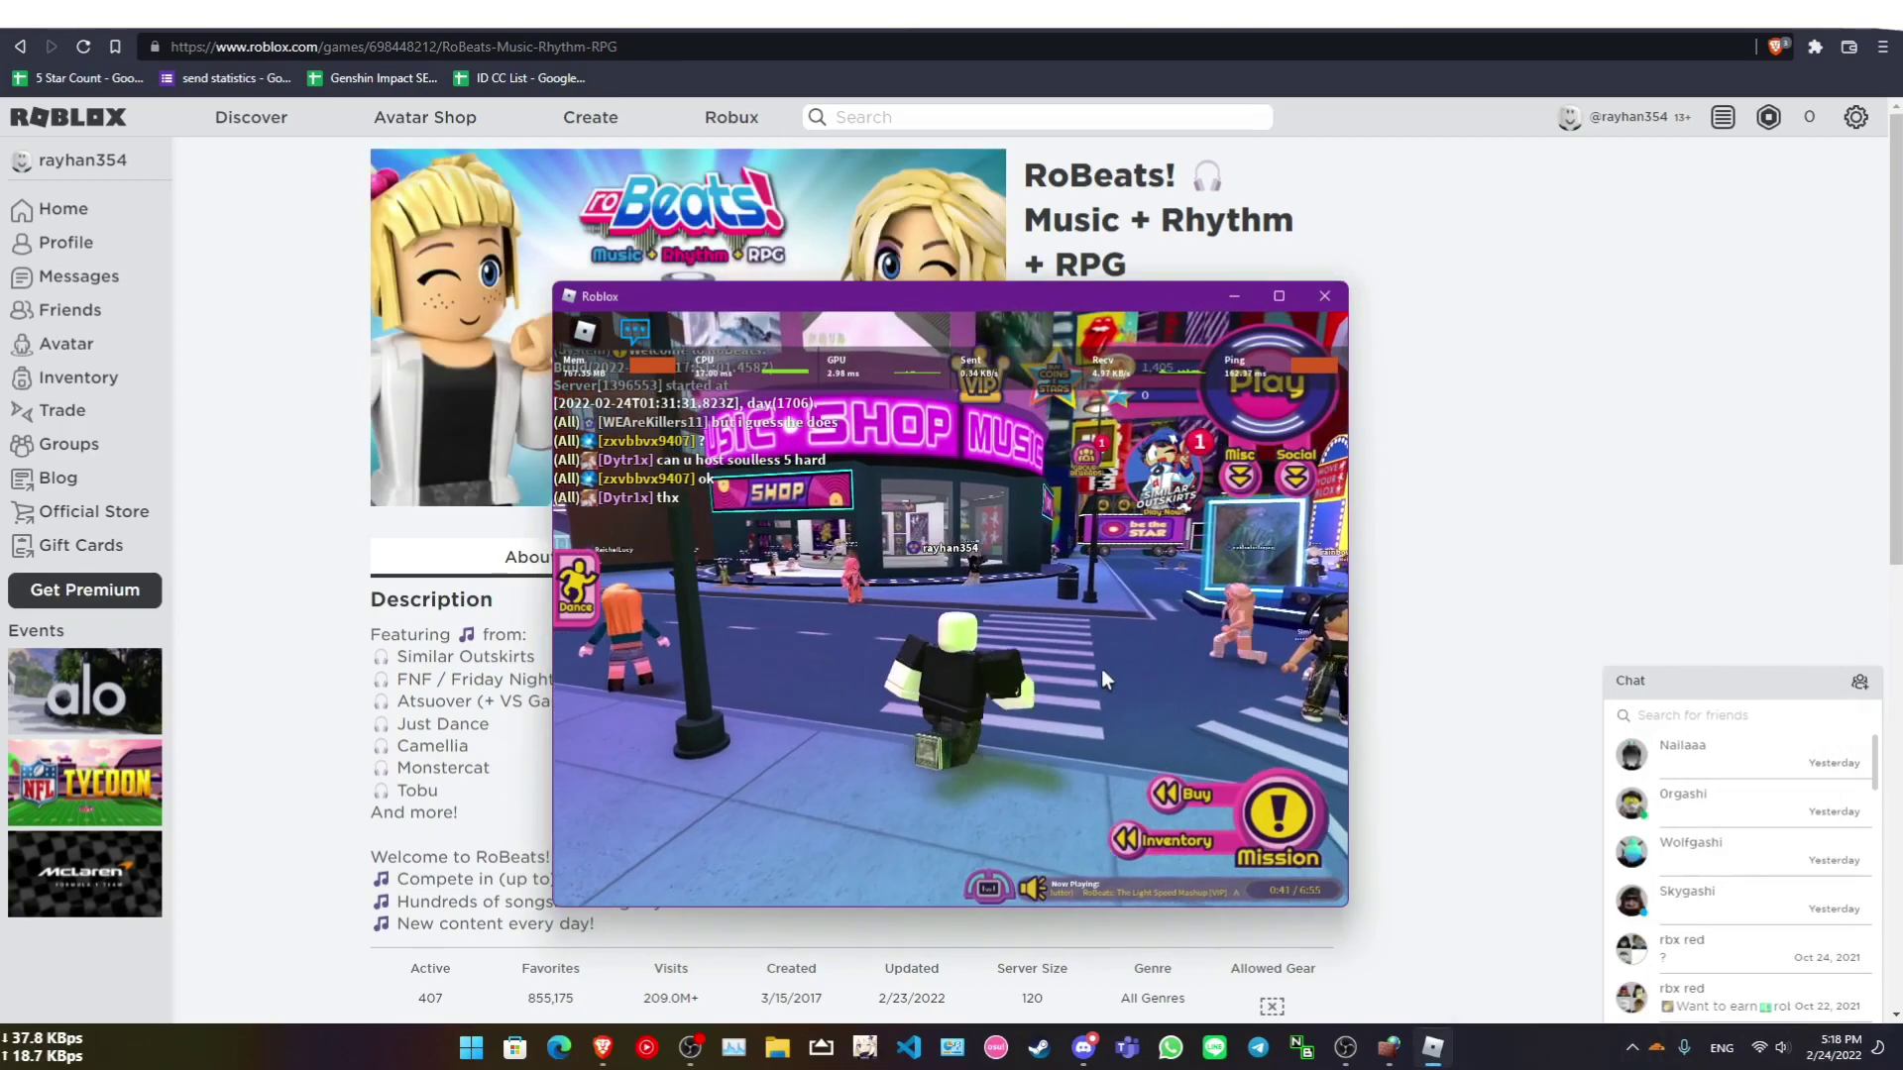
{"action": "key", "text": "w"}
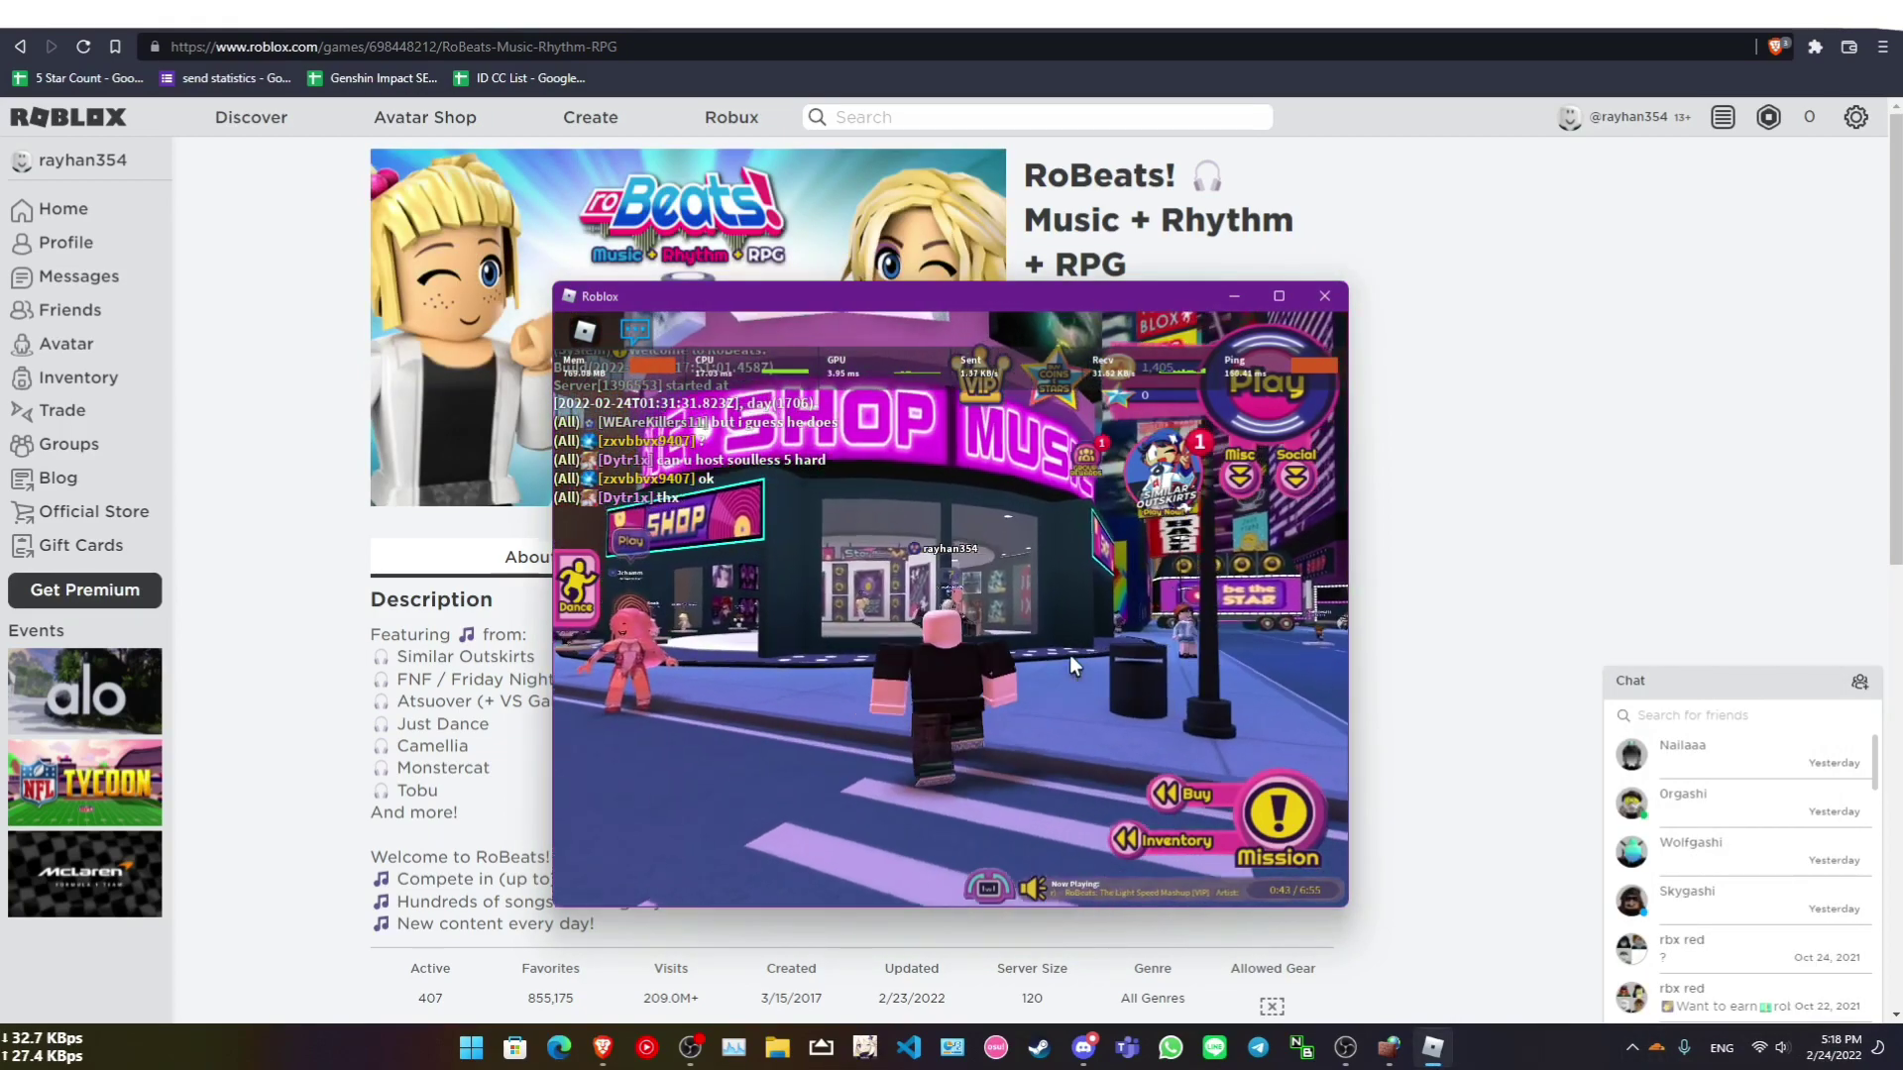
{"action": "key", "text": "w"}
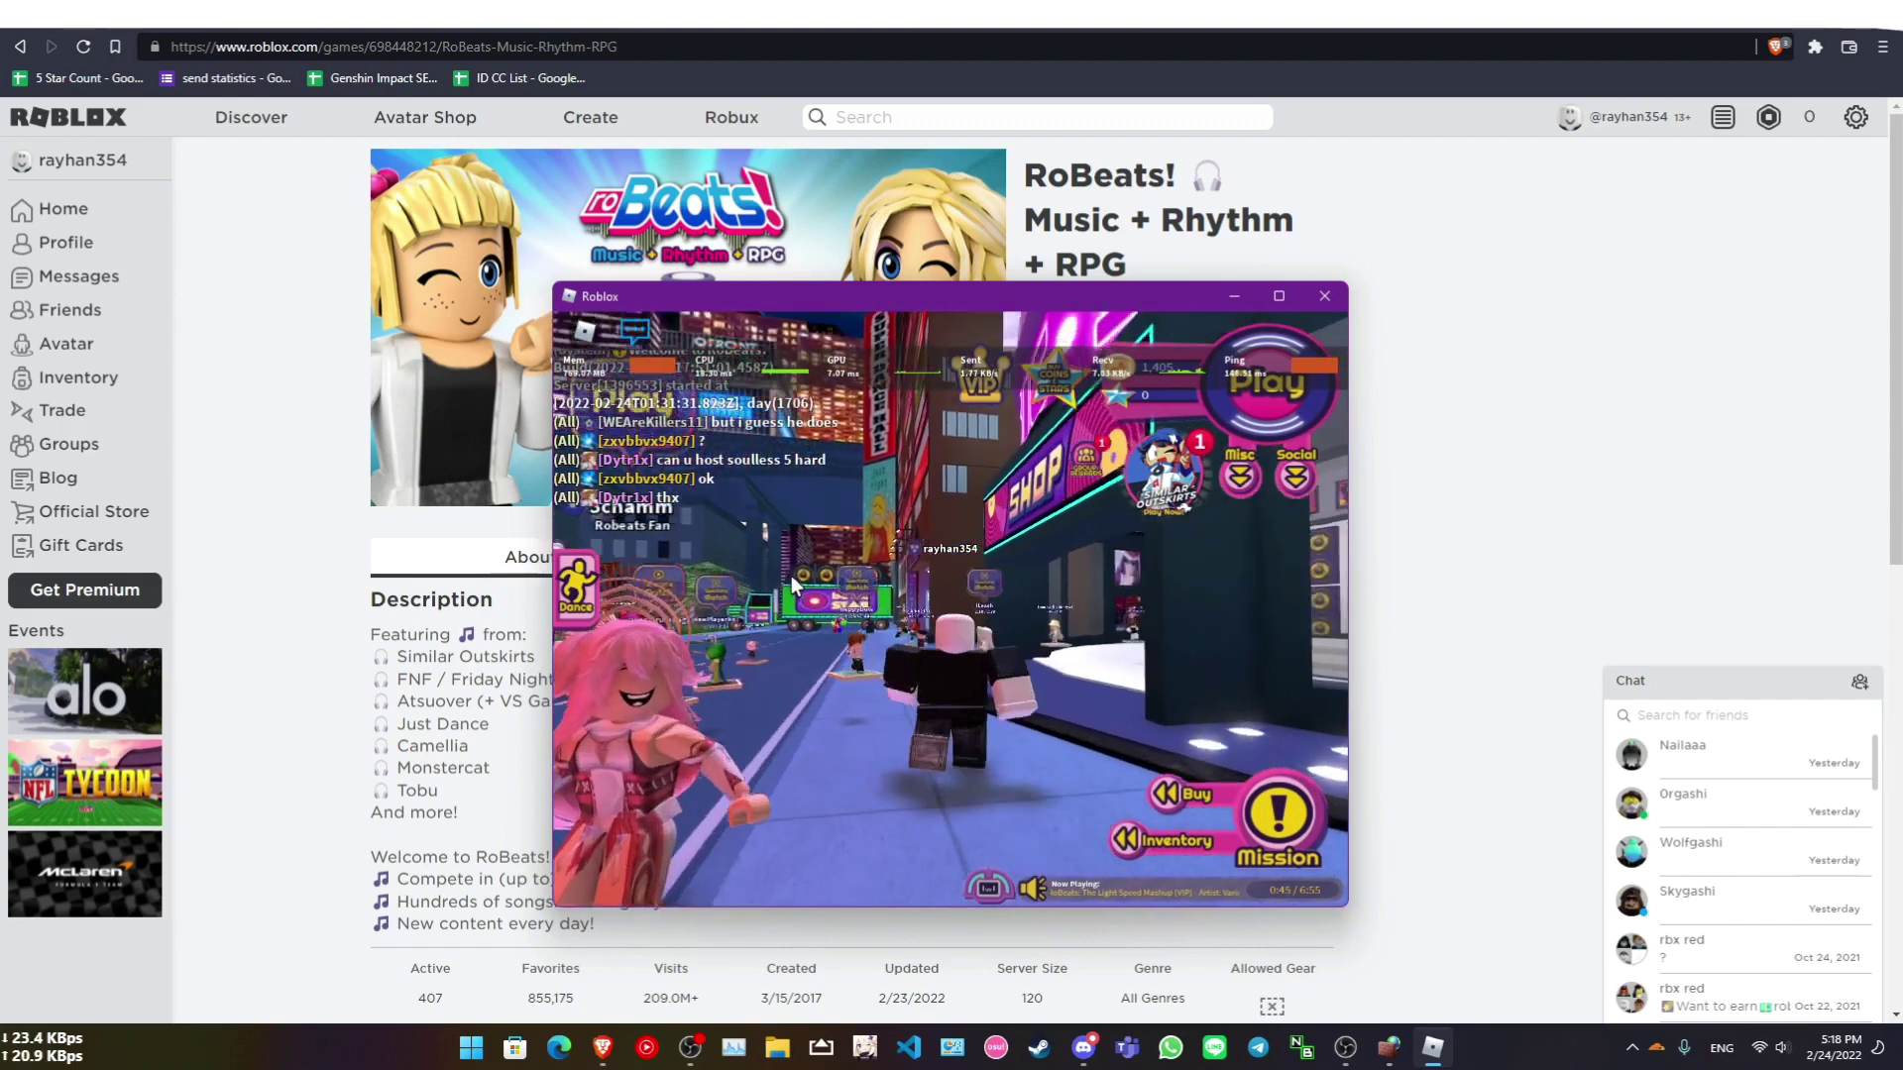
Recheck that WARP is still Connected, then walk the avatar to the street corner and beyond.
{"action": "left_click", "coordinate": [1656, 1048]}
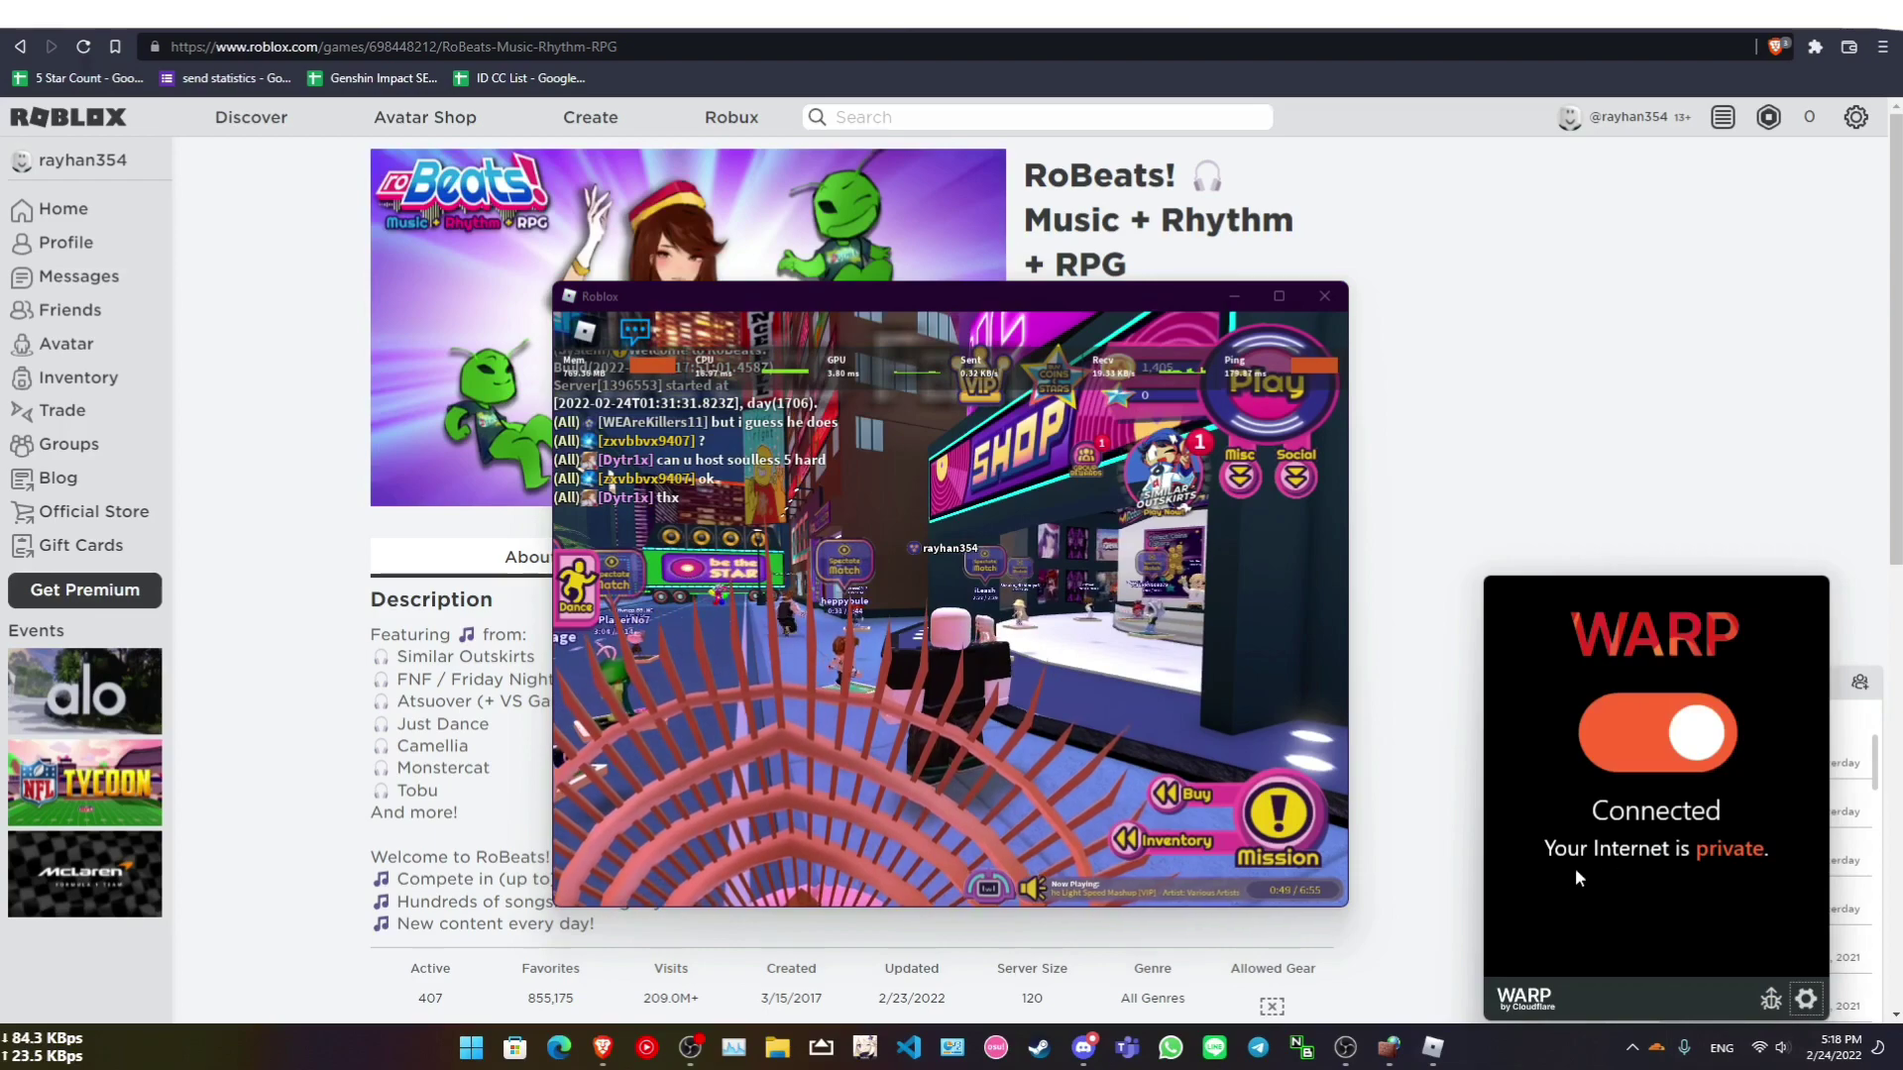
{"action": "left_click", "coordinate": [1045, 570]}
{"action": "key", "text": "w"}
{"action": "key", "text": "w"}
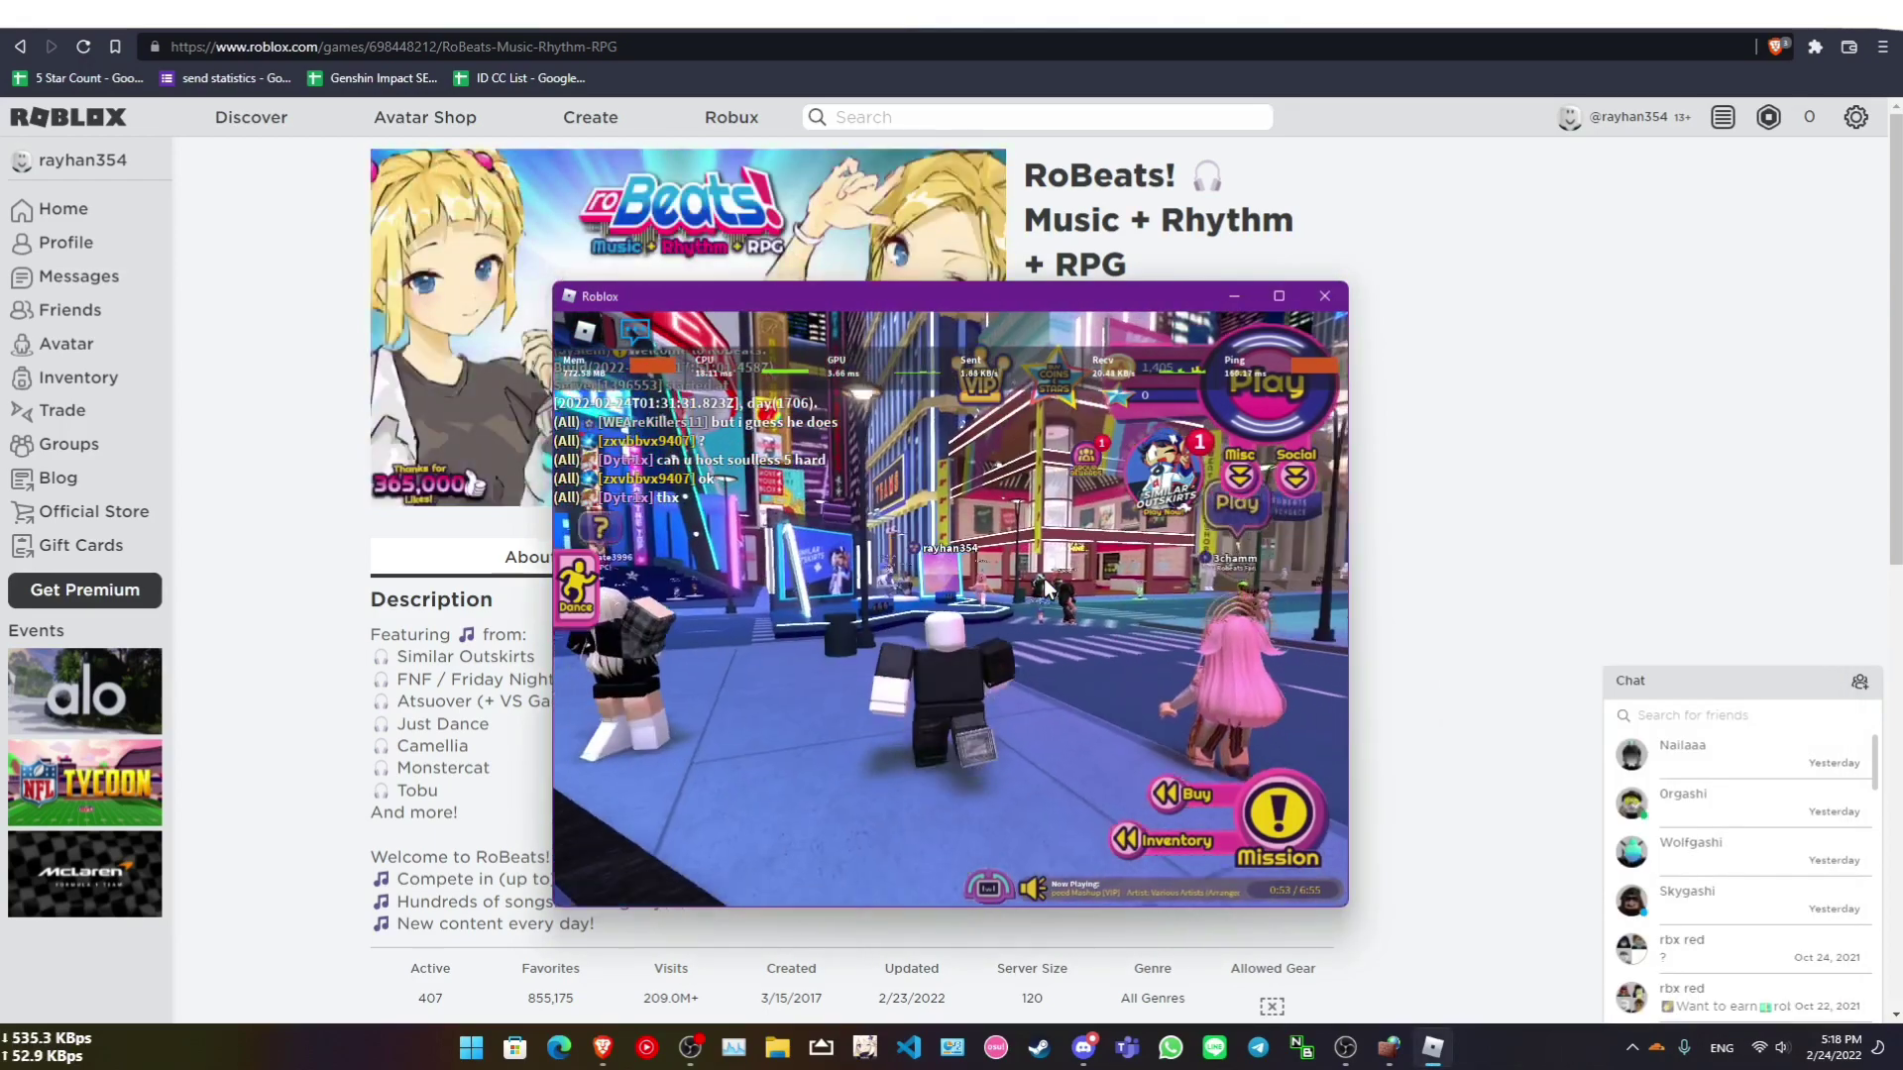
{"action": "key", "text": "w"}
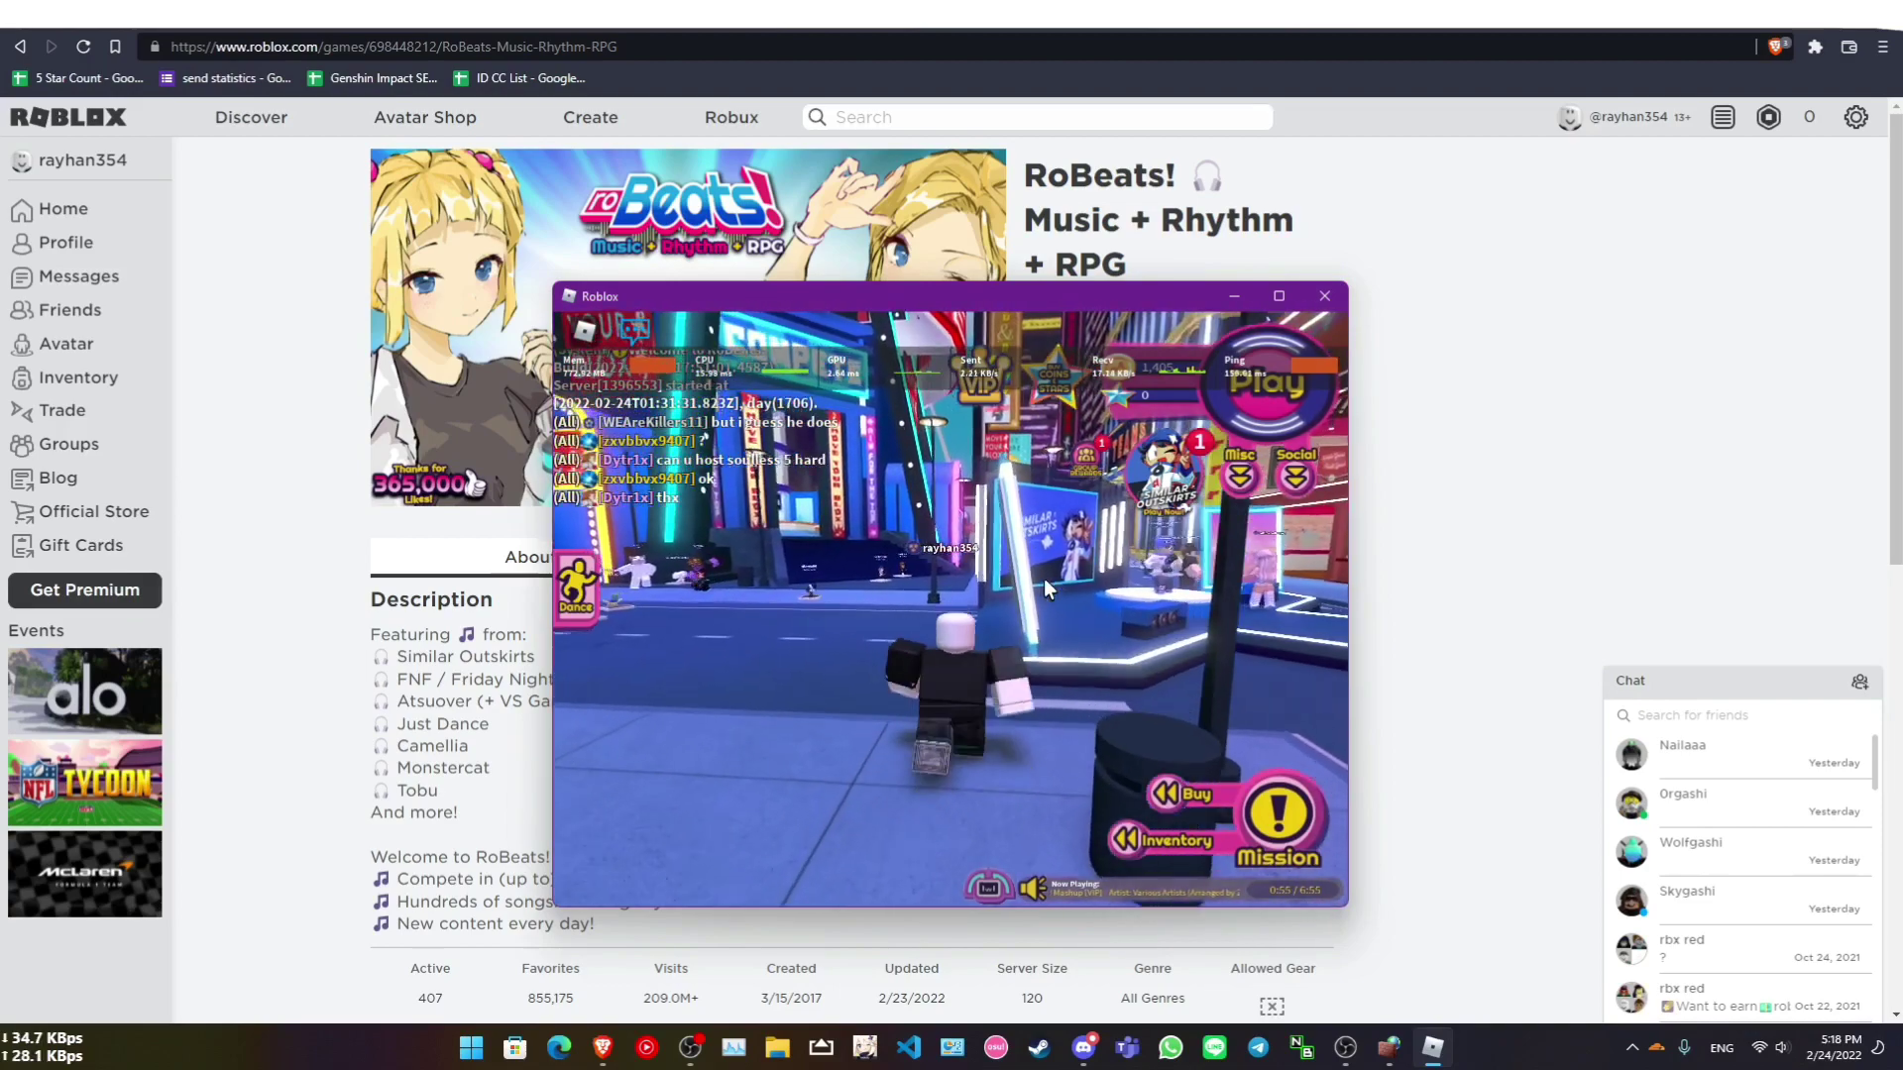
{"action": "key", "text": "w"}
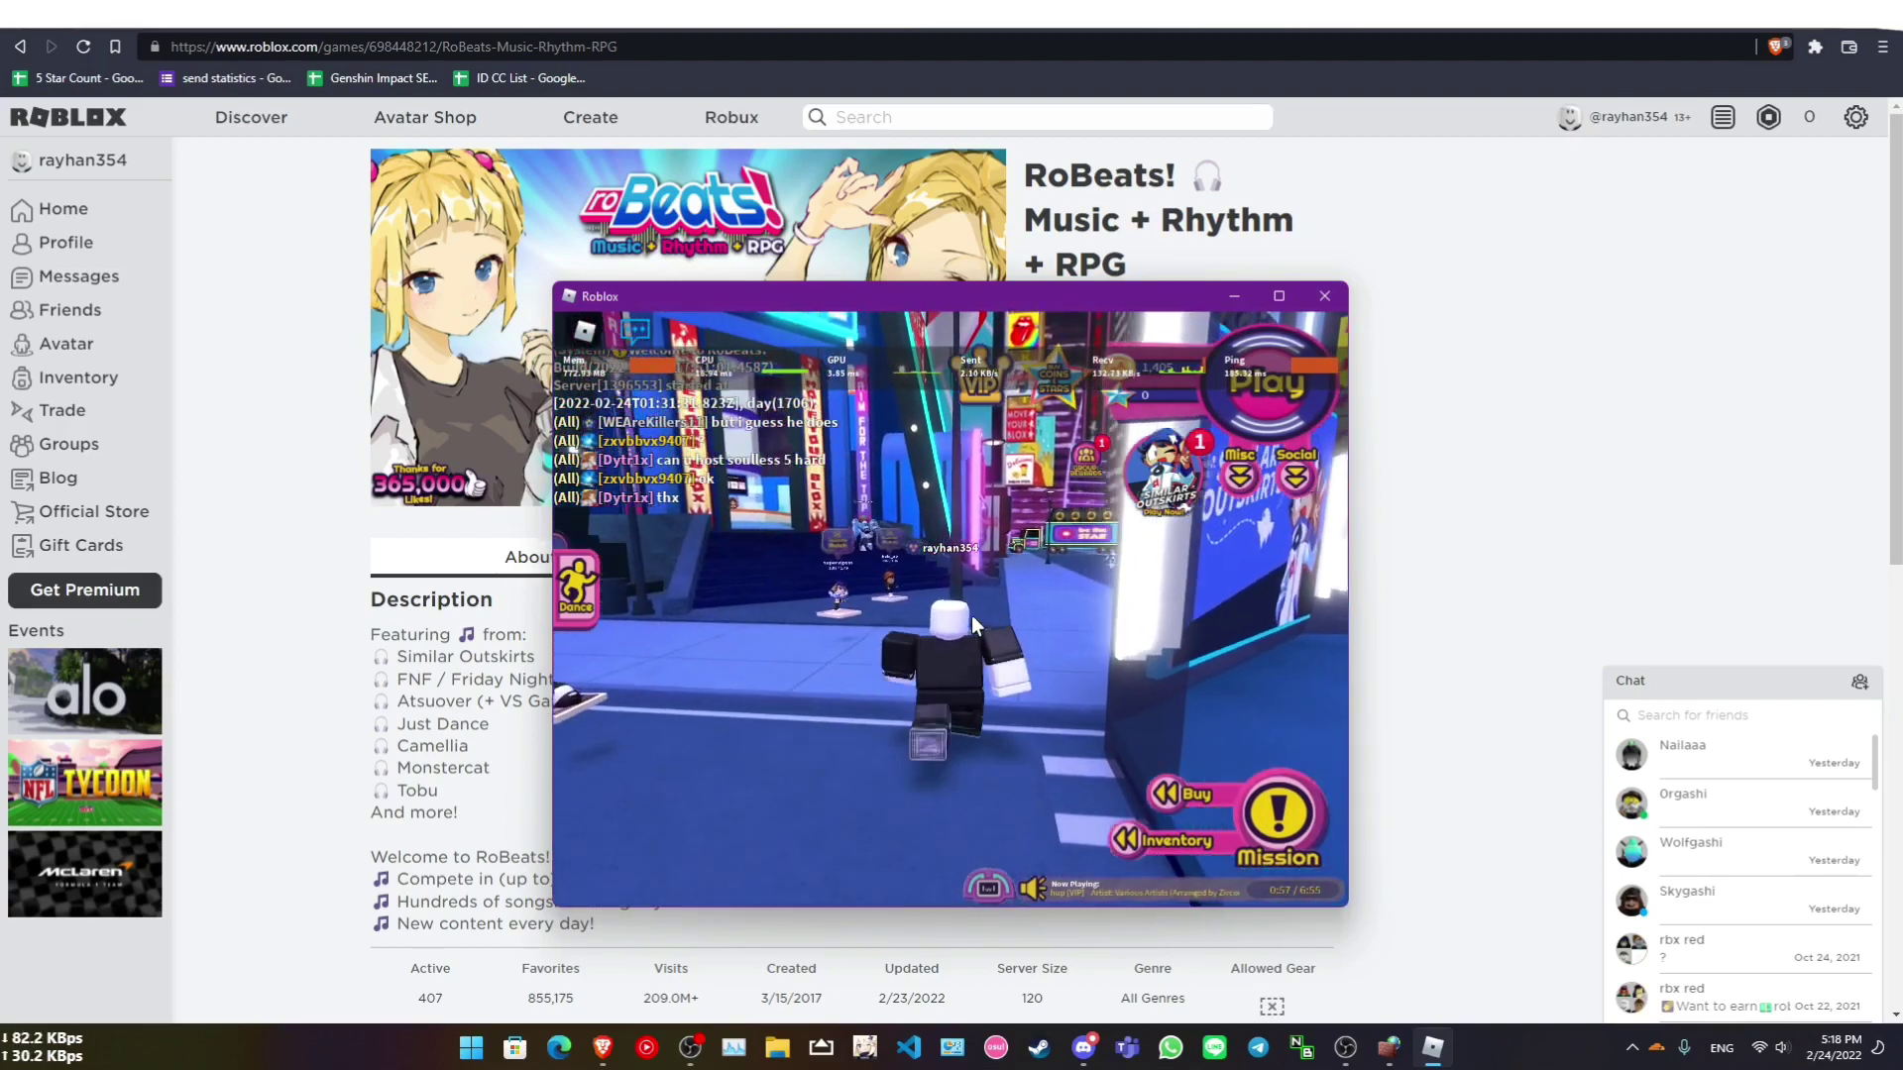